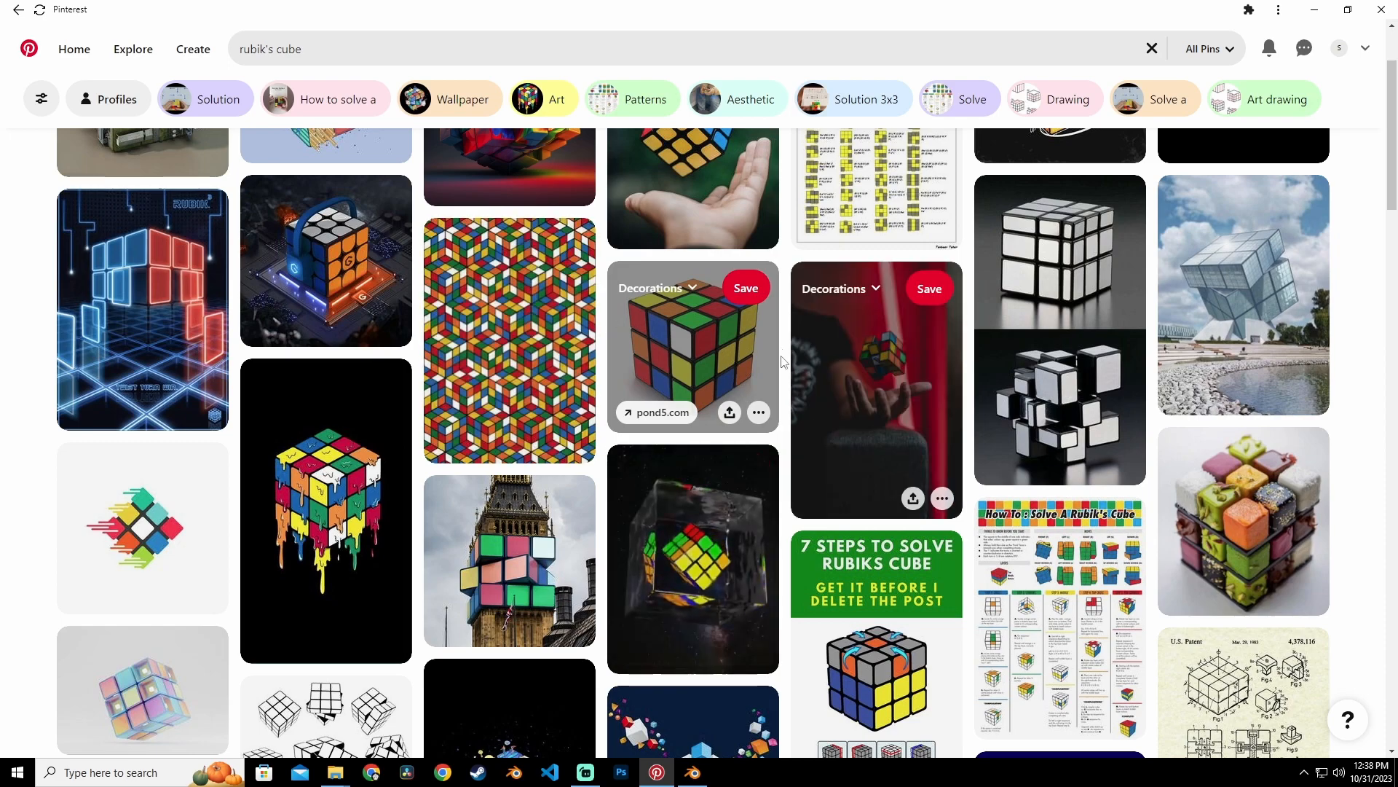
Open the Pond5 Rubik's cube pin for reference, and switch to Blender to view the scene's unit settings.
{"action": "left_click", "coordinate": [639, 353]}
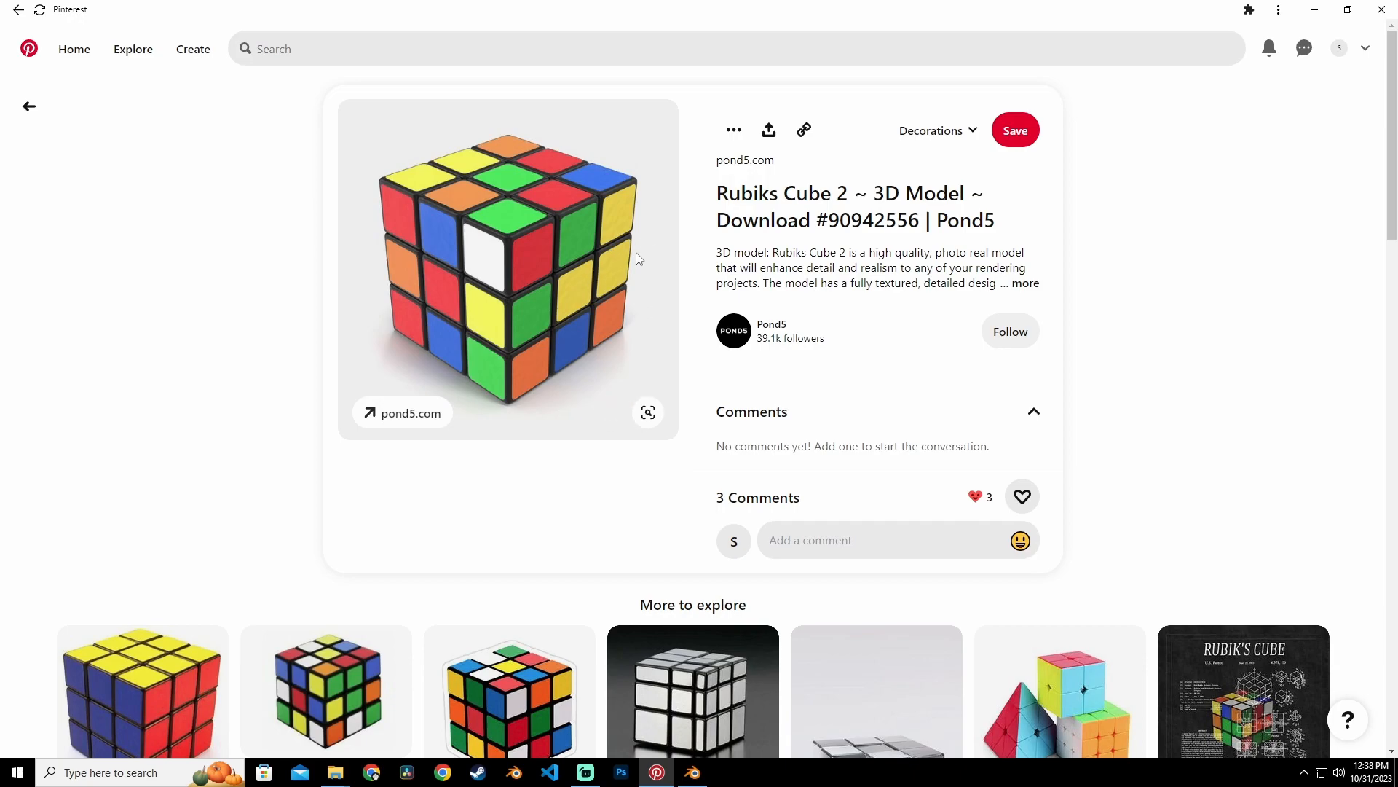
{"action": "left_click", "coordinate": [693, 772]}
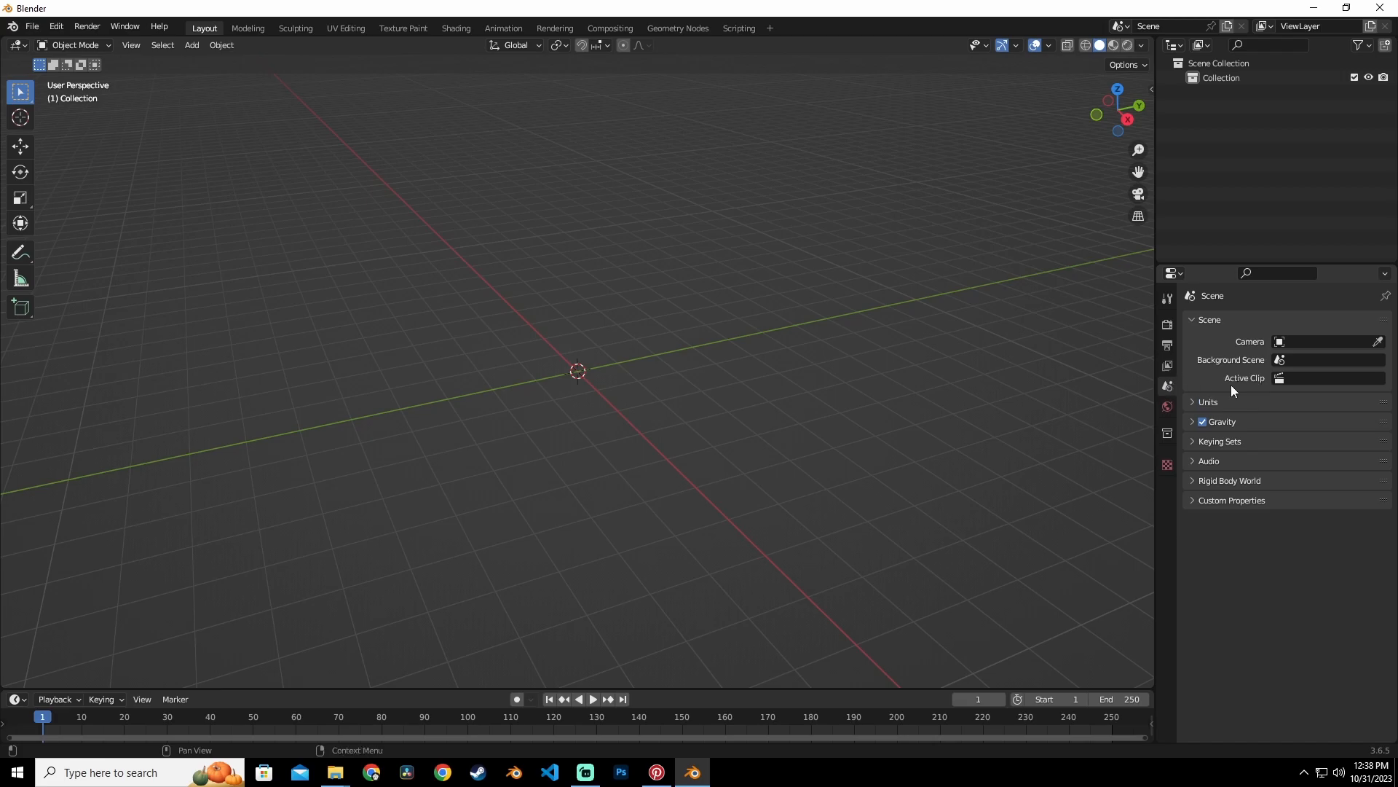
{"action": "left_click", "coordinate": [1209, 403]}
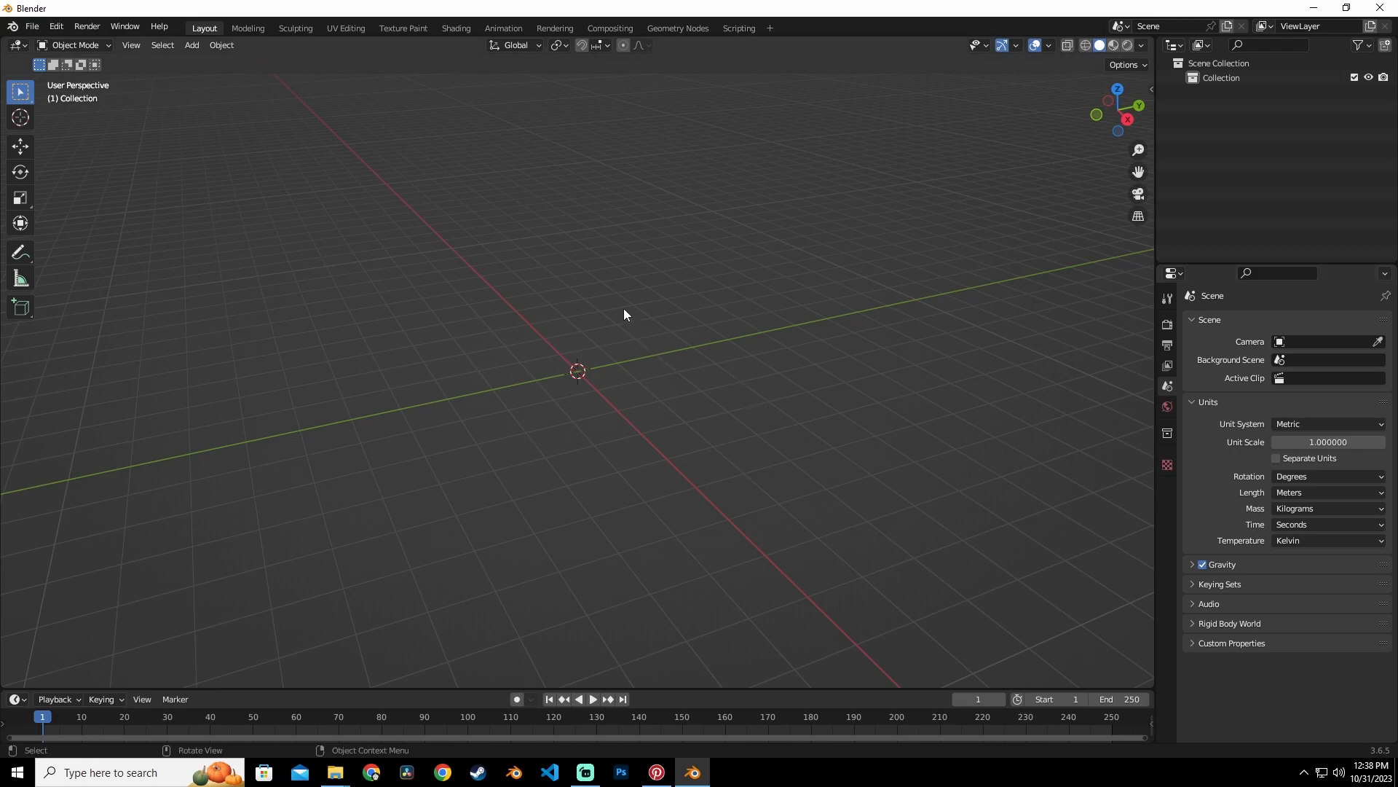
Add a cube mesh to the scene at the 3D cursor.
{"action": "left_click", "coordinate": [188, 48]}
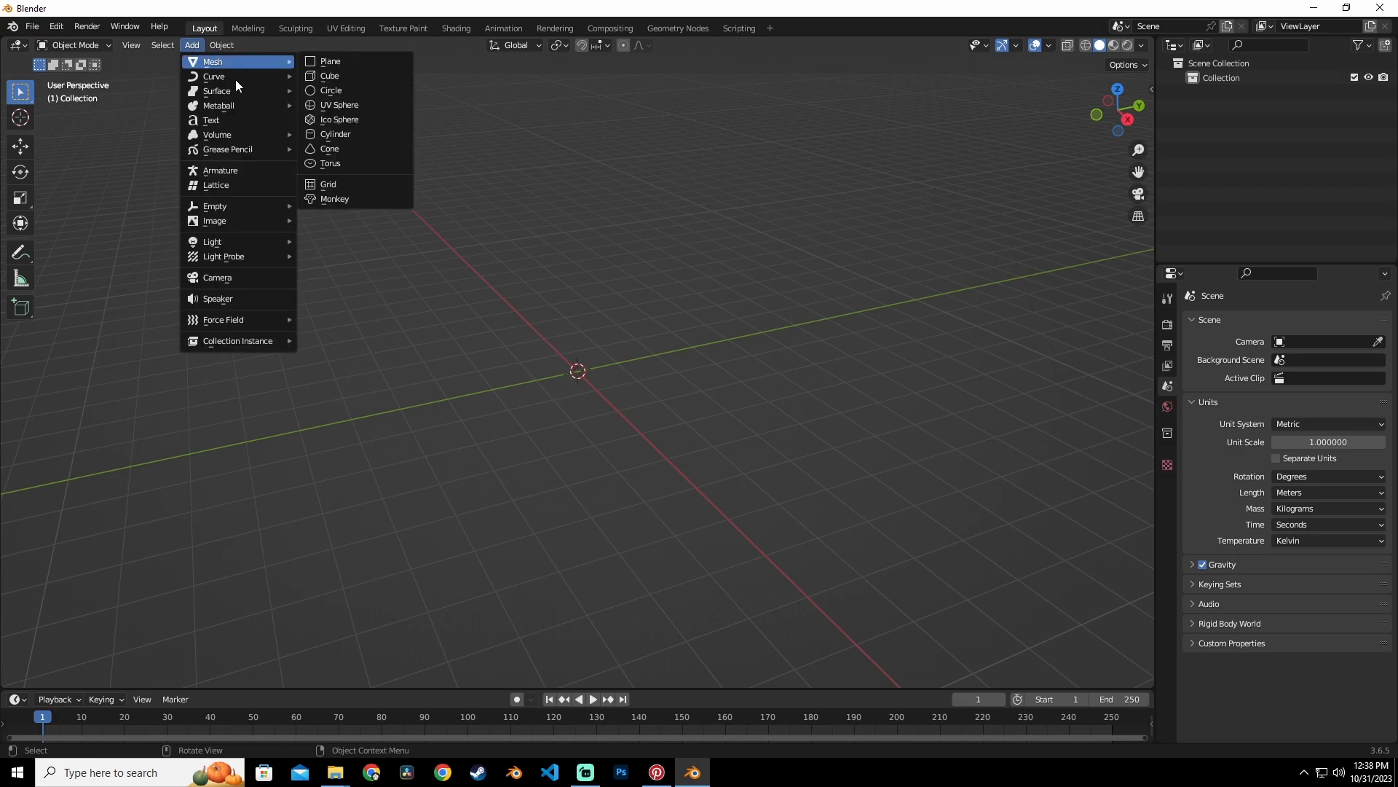
{"action": "left_click", "coordinate": [352, 76]}
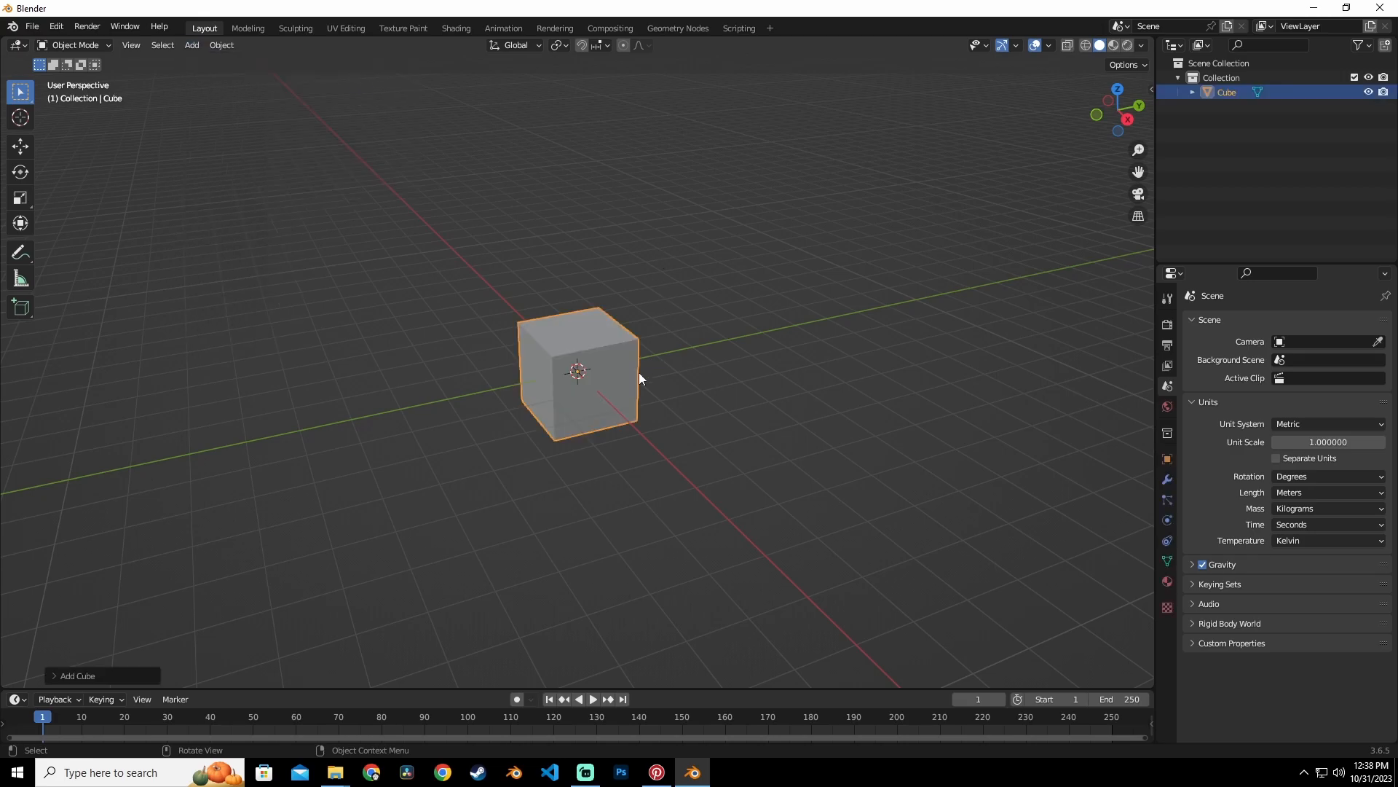
{"action": "scroll", "coordinate": [642, 371], "scroll_direction": "up", "scroll_amount": 5}
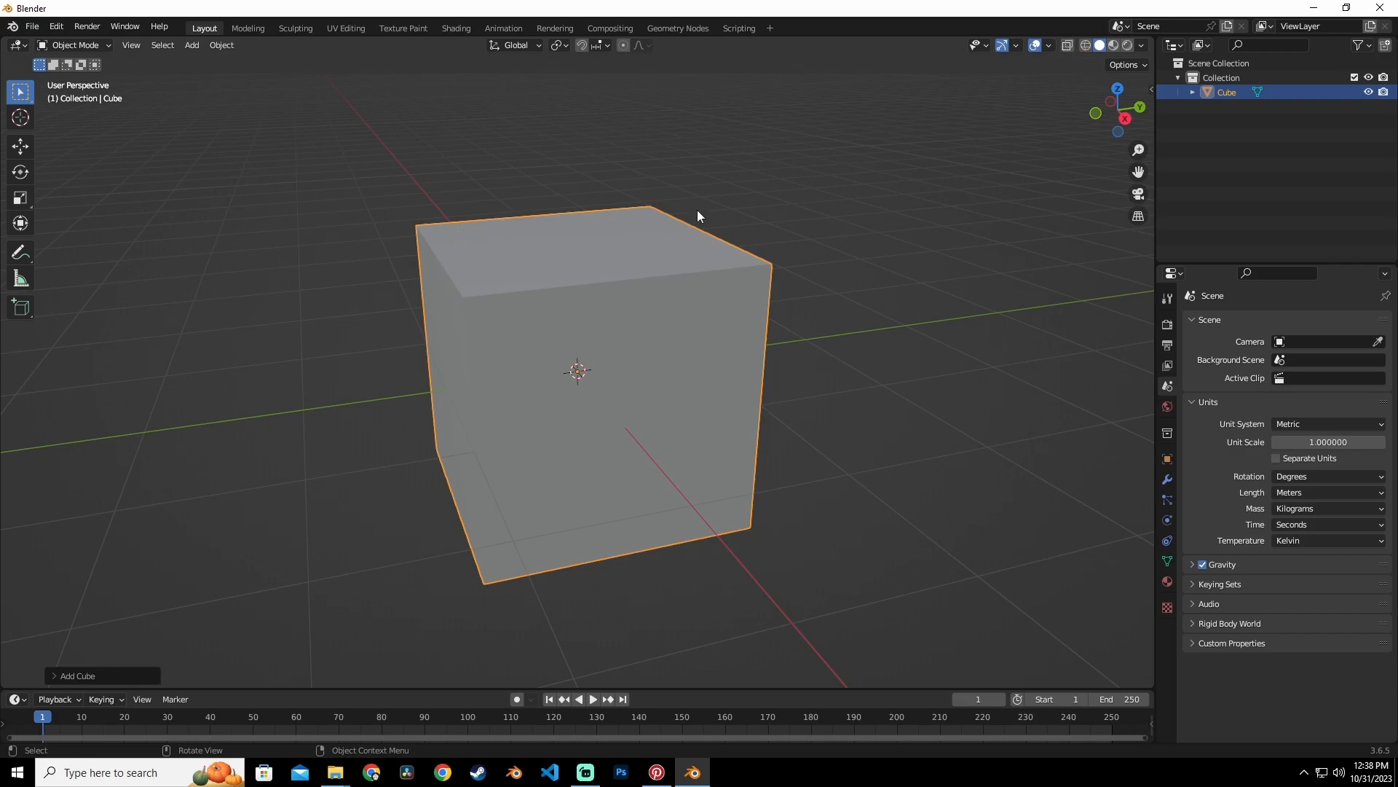
Turn on the wireframe overlay in the viewport, keeping the cube selected.
{"action": "left_click", "coordinate": [1049, 46]}
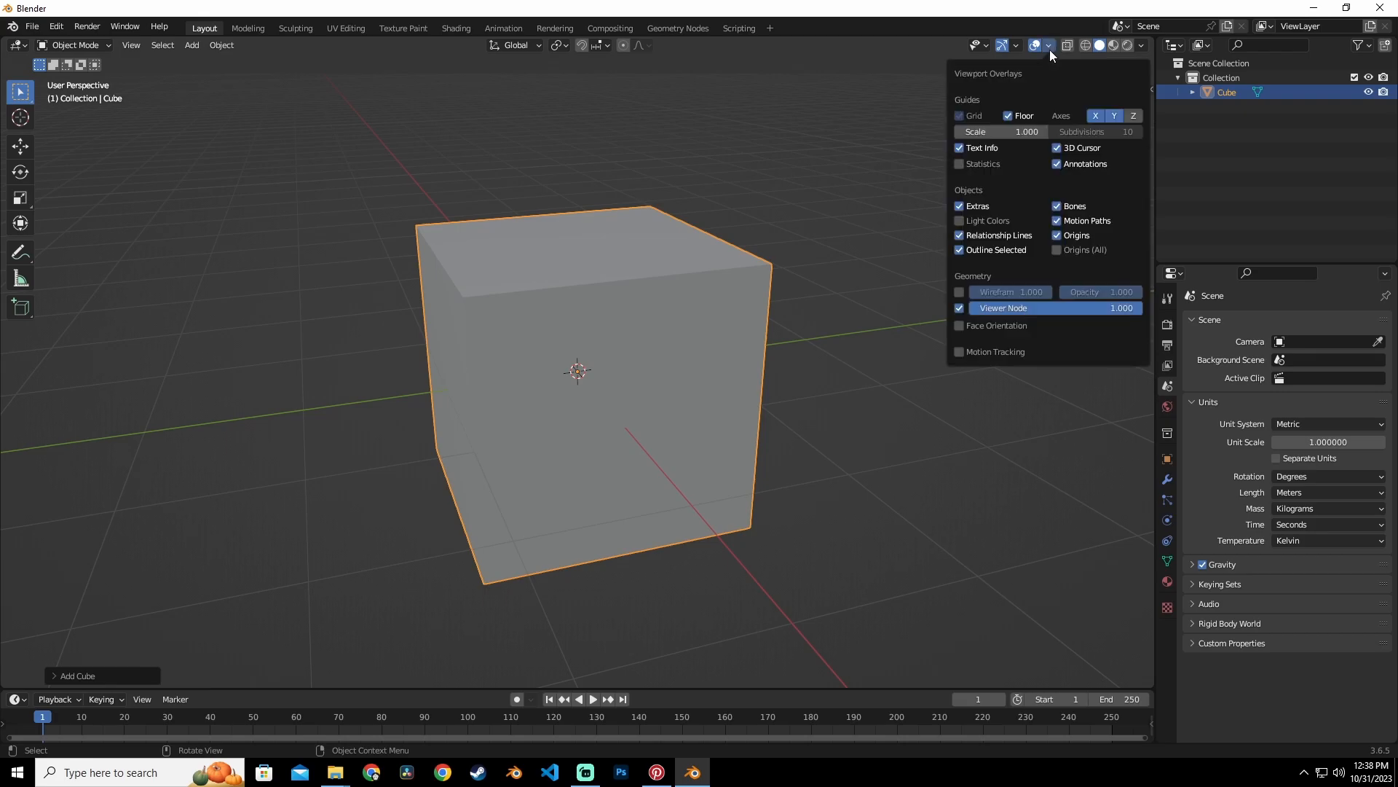
{"action": "left_click", "coordinate": [960, 293]}
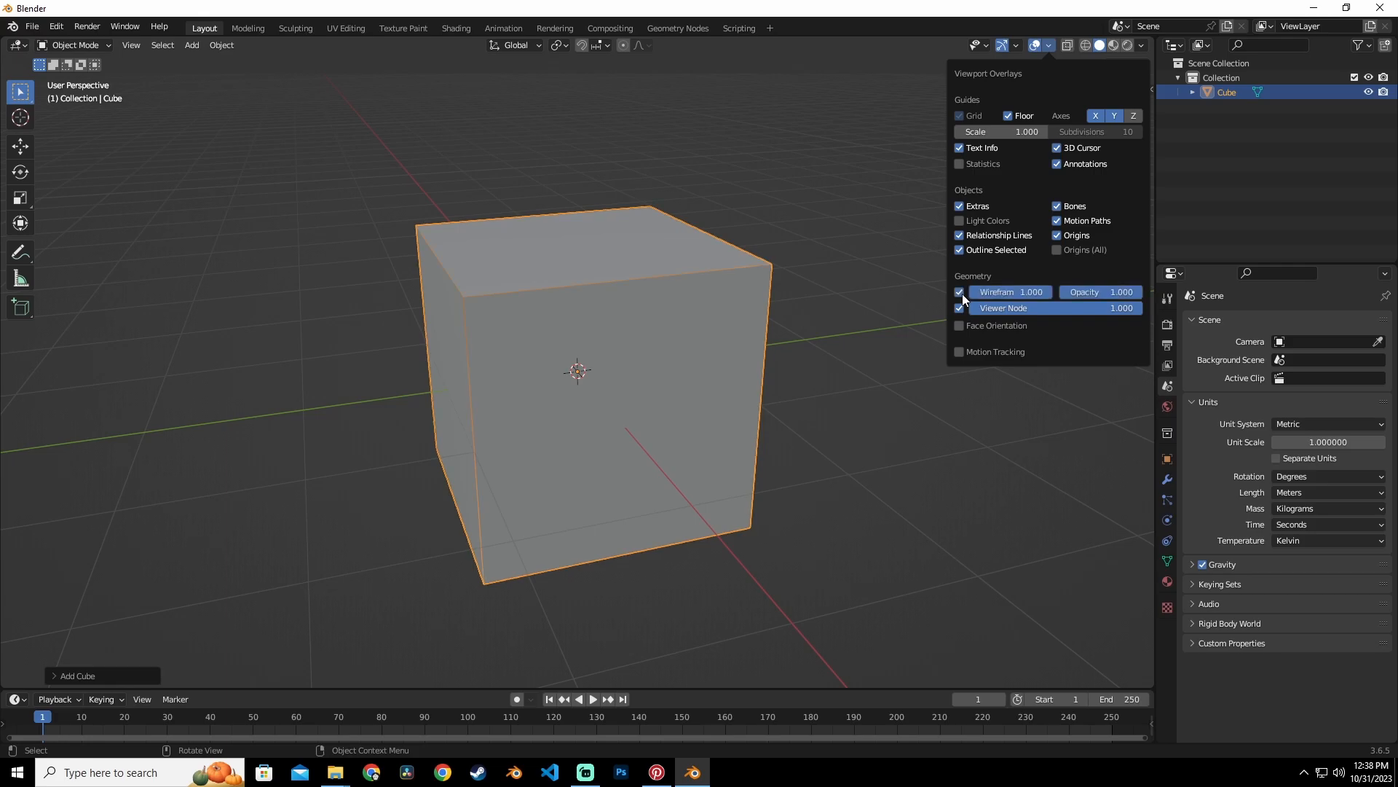
{"action": "left_click", "coordinate": [791, 298]}
{"action": "left_click", "coordinate": [642, 311]}
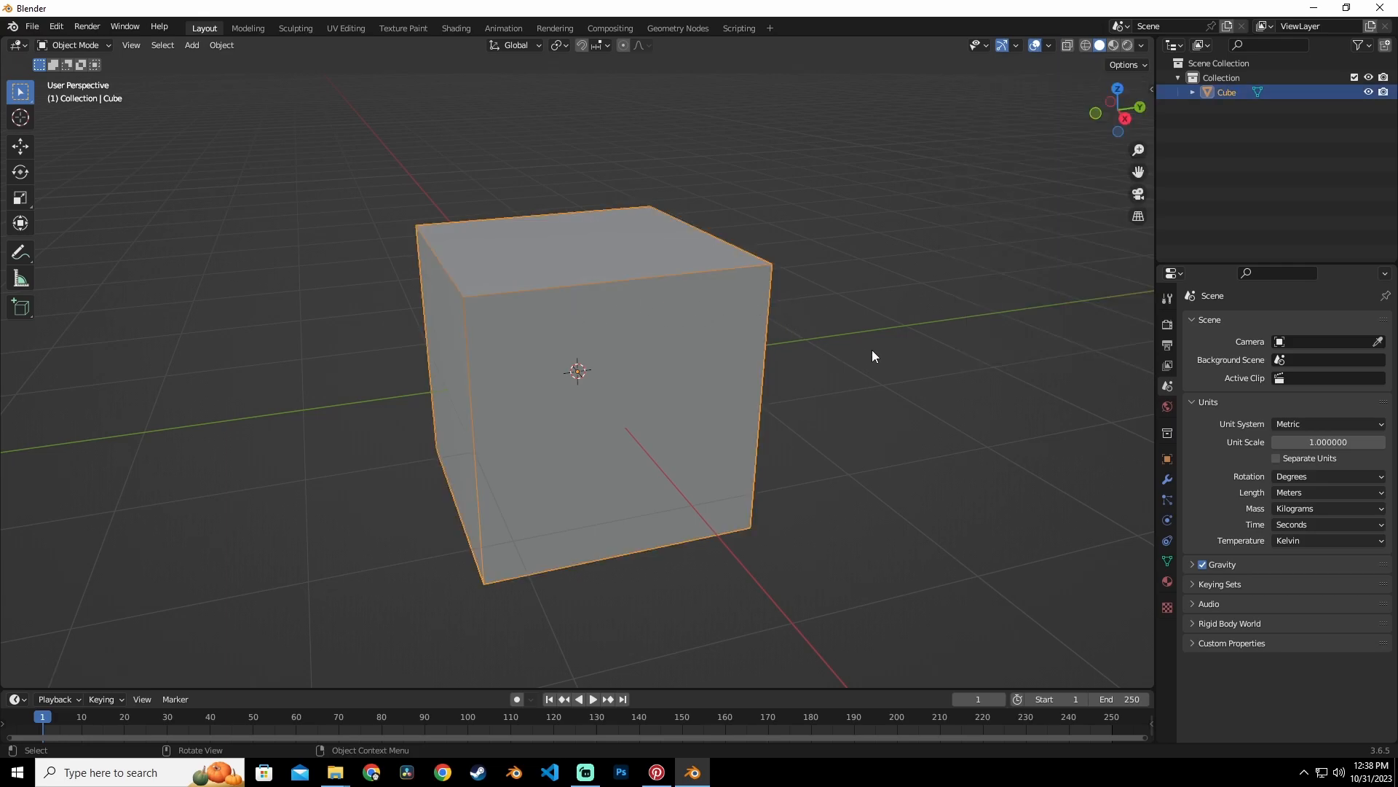
Add a Bevel modifier to the cube with an amount of 0.1 m and 2 segments.
{"action": "left_click", "coordinate": [1167, 479]}
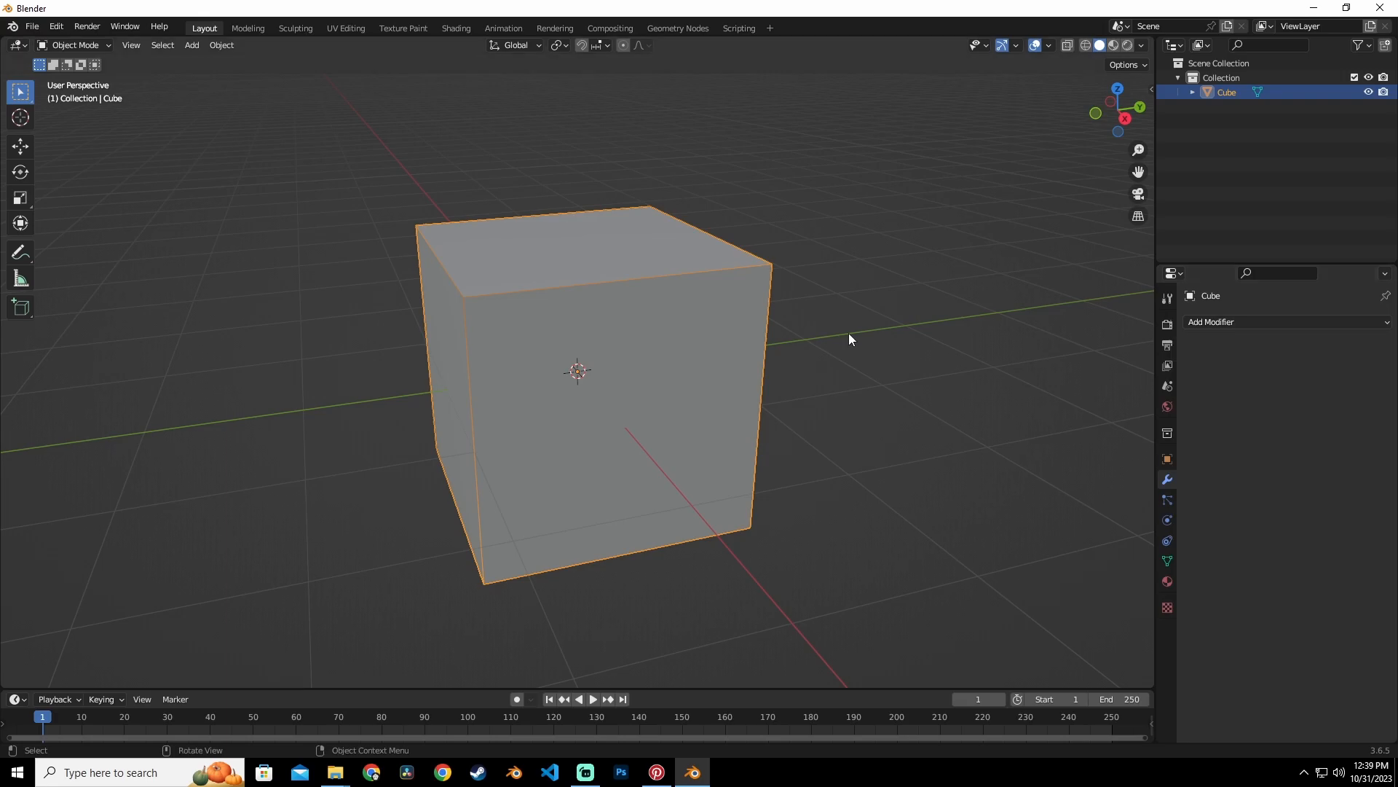
{"action": "left_click", "coordinate": [1230, 322]}
{"action": "left_click", "coordinate": [1121, 380]}
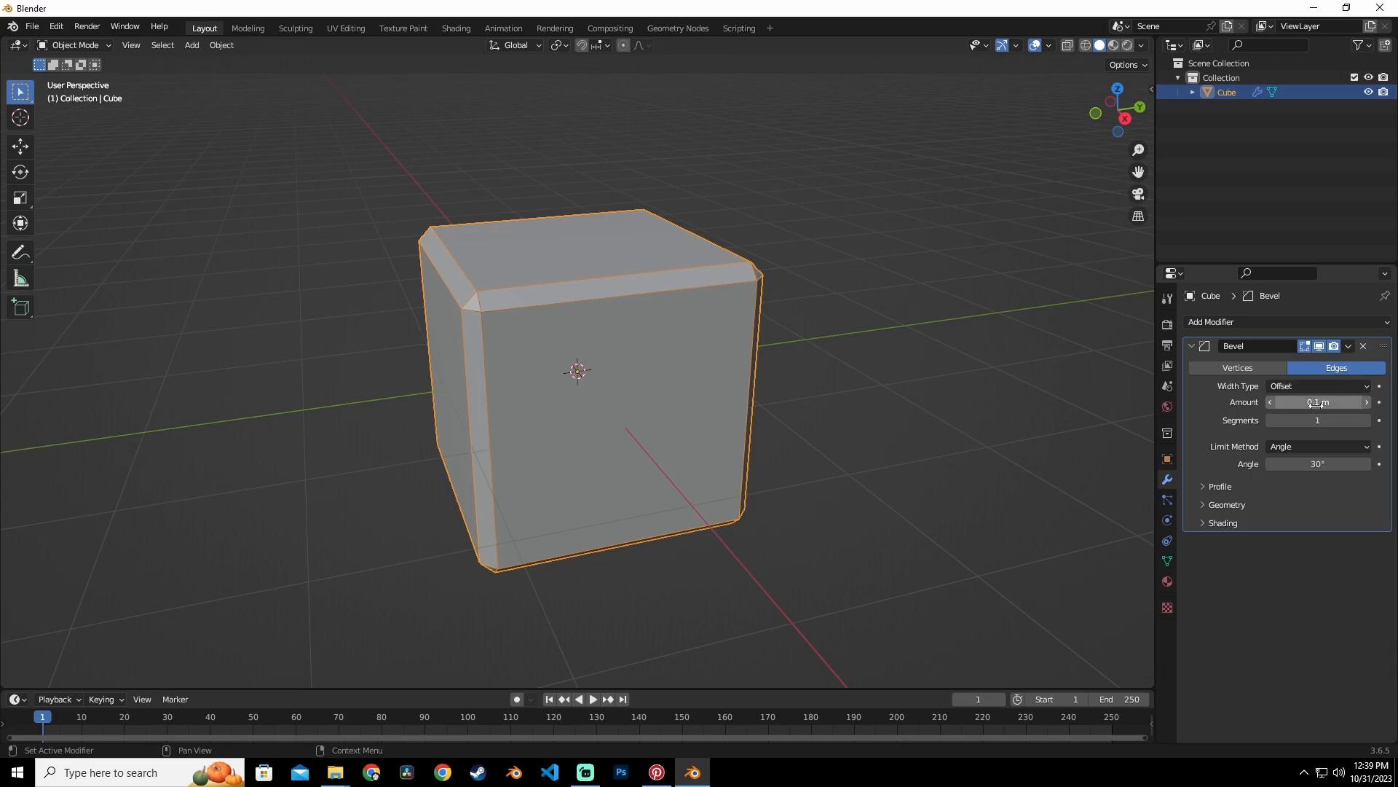
{"action": "left_click_drag", "start_coordinate": [1315, 403], "coordinate": [1311, 405]}
{"action": "left_click", "coordinate": [1311, 405]}
{"action": "type", "text": "0.1"}
{"action": "key", "text": "Return"}
{"action": "left_click", "coordinate": [1365, 421]}
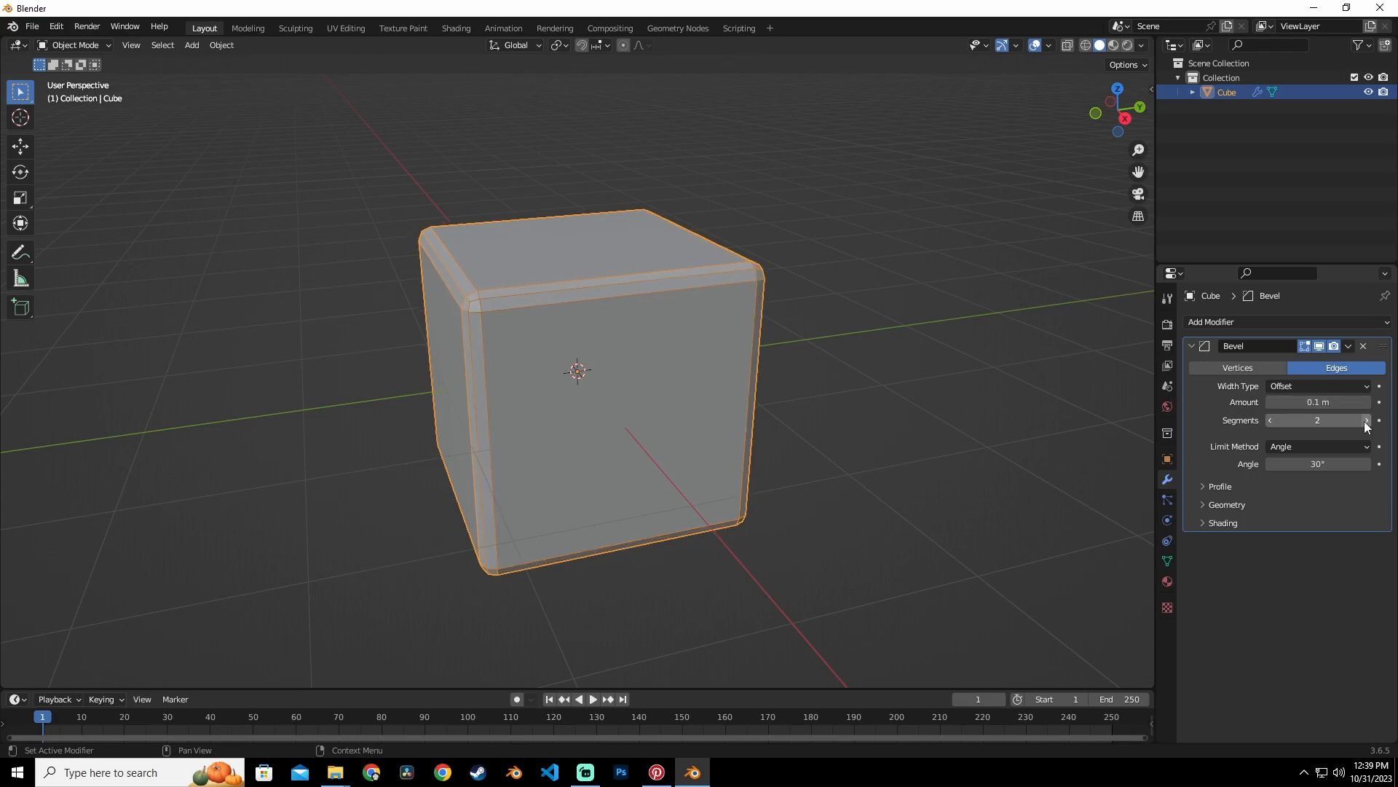
{"action": "middle_click_drag", "start_coordinate": [571, 348], "coordinate": [548, 250]}
{"action": "left_click", "coordinate": [875, 305]}
{"action": "left_click", "coordinate": [627, 317]}
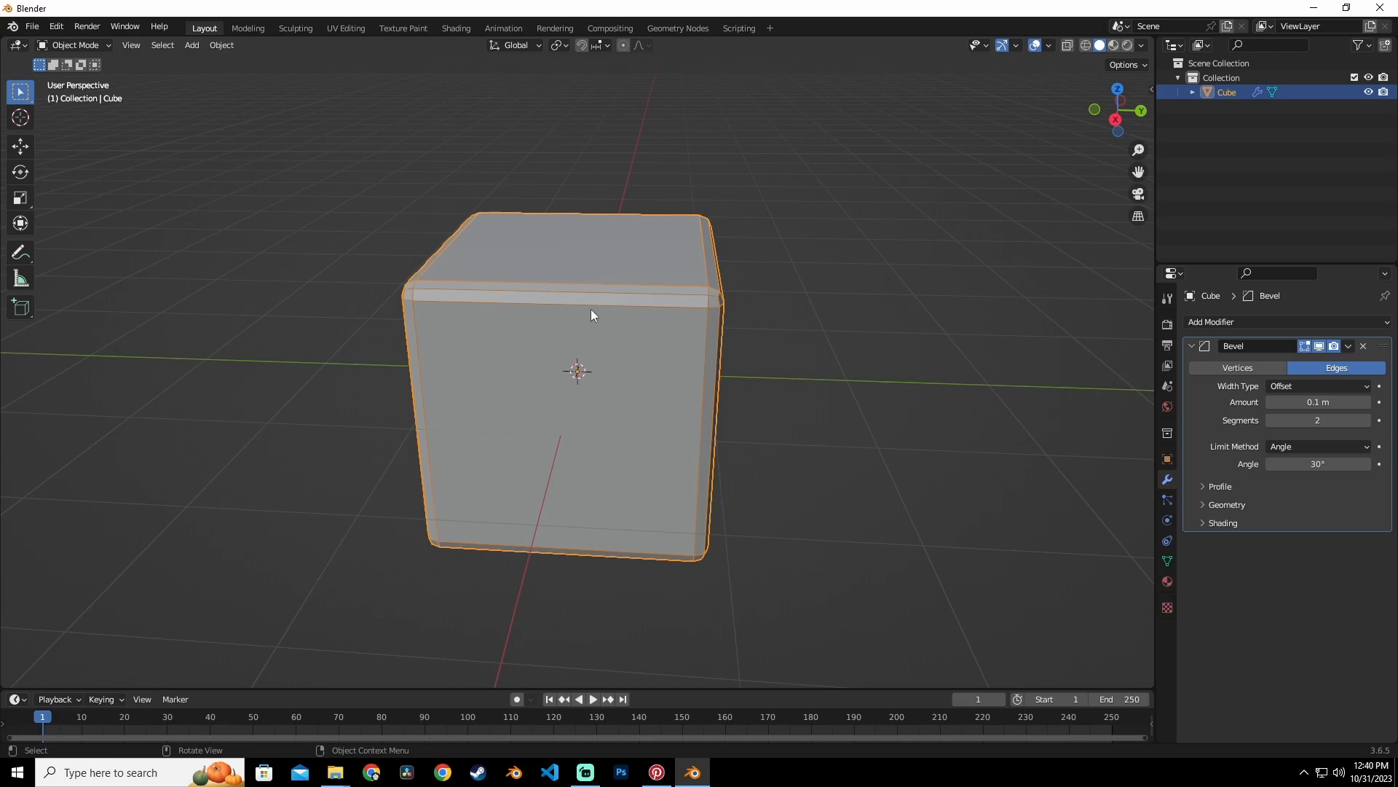
Examine the cube's underlying mesh beneath the bevel in Edit Mode and return to Object Mode.
{"action": "left_click", "coordinate": [84, 44]}
{"action": "left_click", "coordinate": [89, 78]}
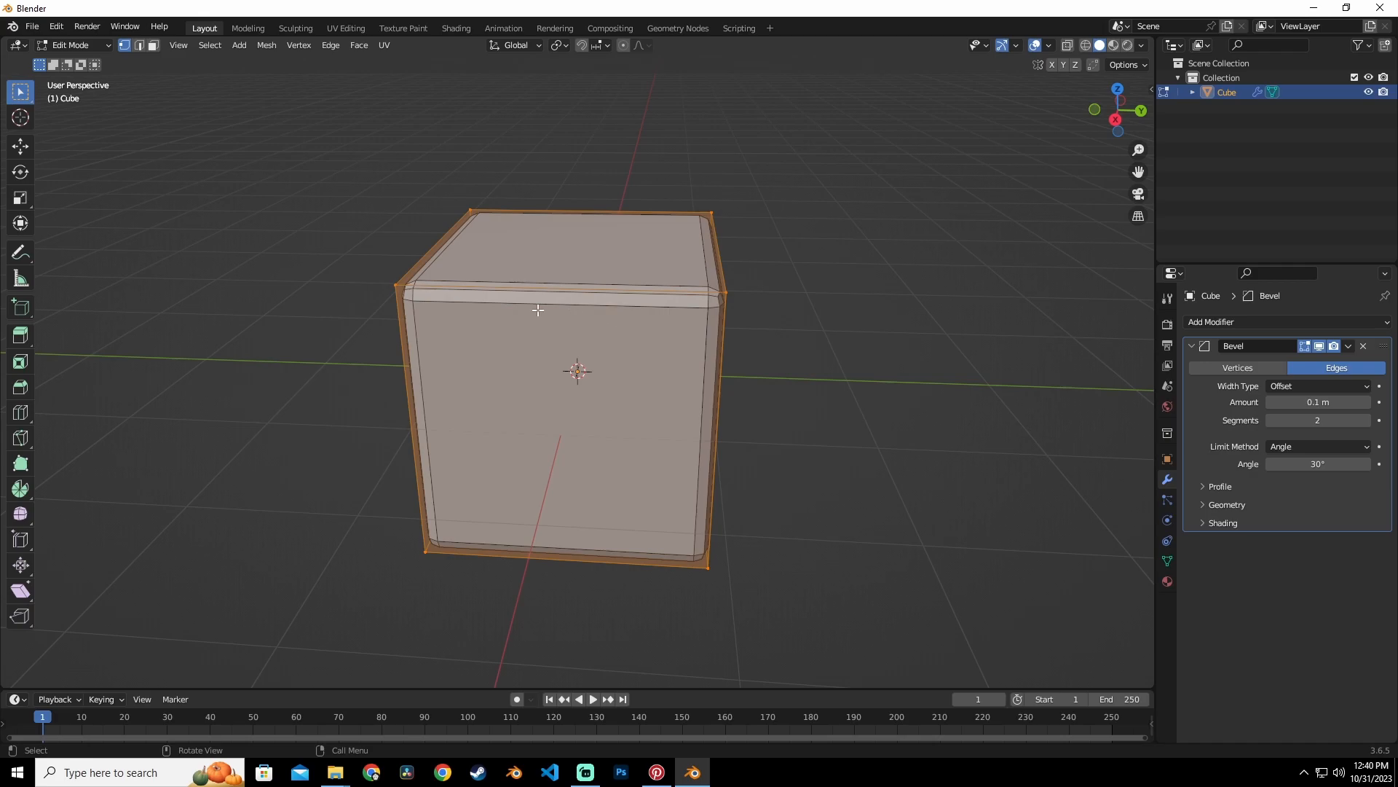
{"action": "left_click", "coordinate": [68, 43]}
{"action": "left_click", "coordinate": [88, 62]}
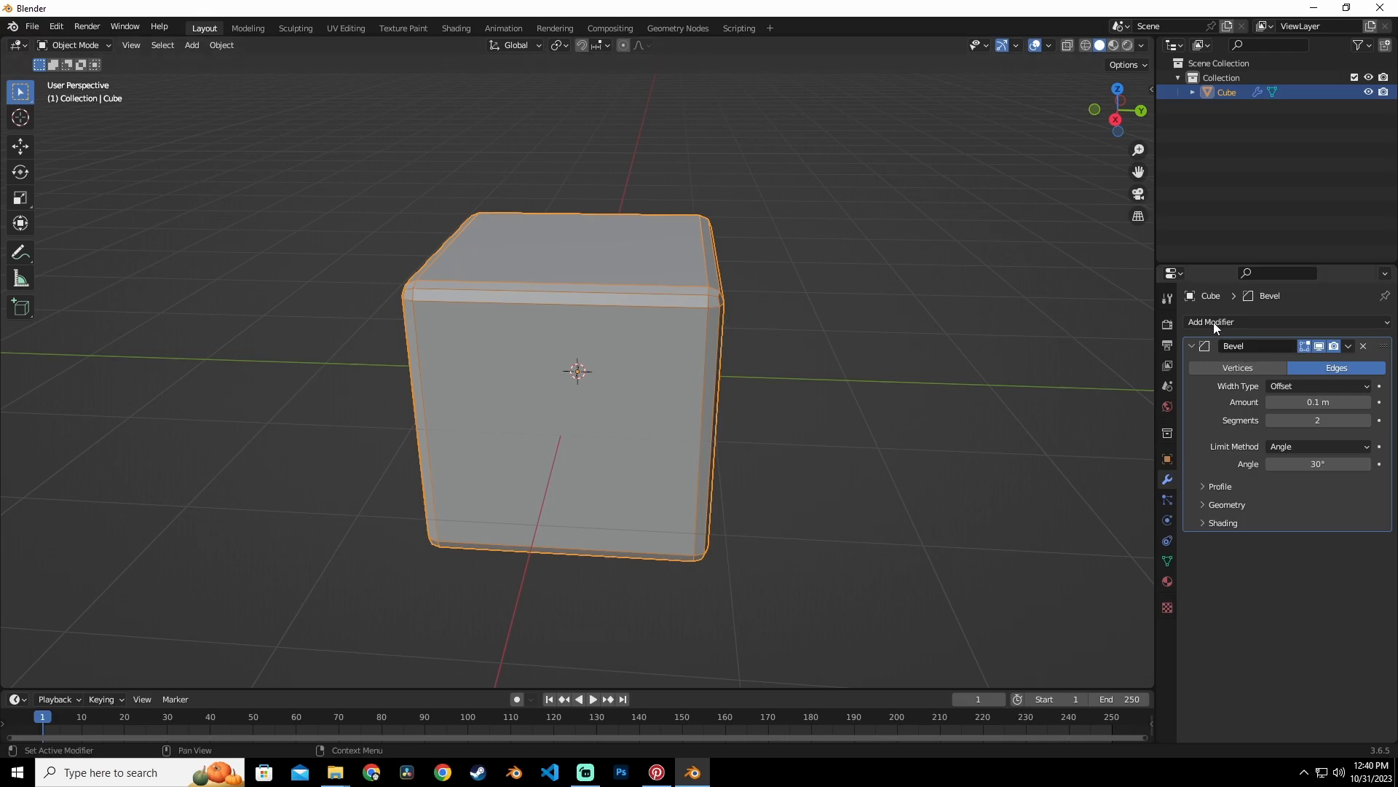
Apply the Bevel modifier to the cube and enter Edit Mode.
{"action": "left_click", "coordinate": [1348, 347]}
{"action": "left_click", "coordinate": [1333, 362]}
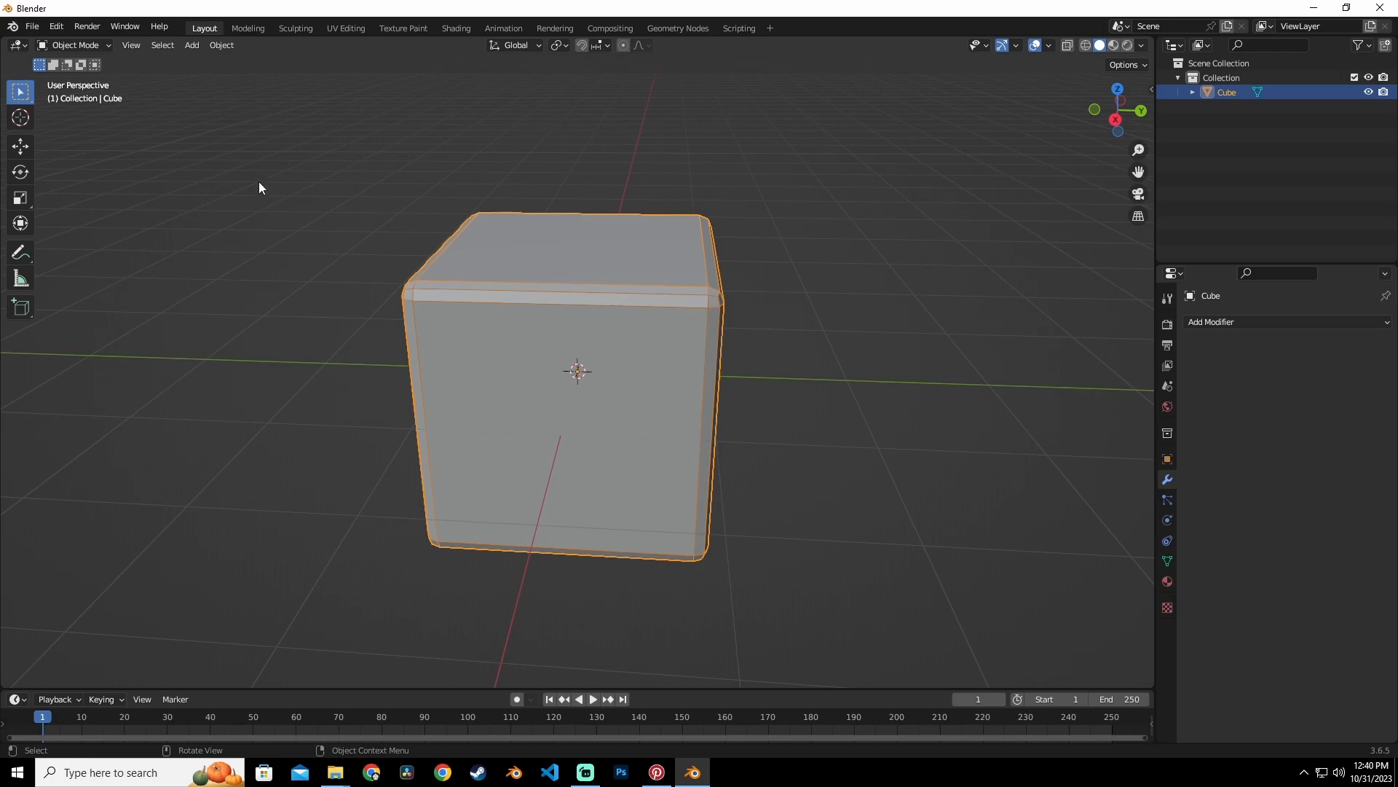
{"action": "left_click", "coordinate": [93, 48]}
{"action": "left_click", "coordinate": [99, 74]}
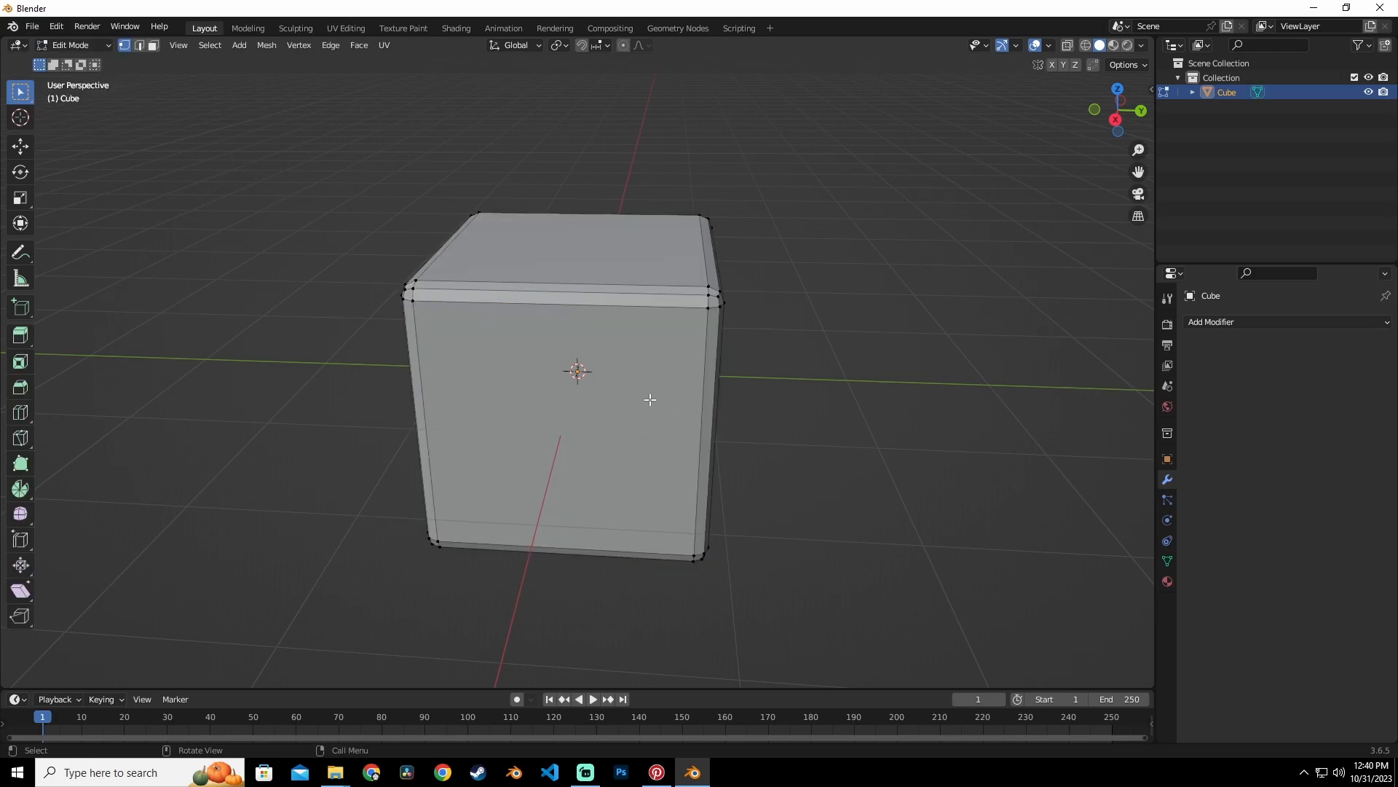
Select the cube's large flat faces in face mode and inset them by about 0.03 m.
{"action": "key", "text": "3"}
{"action": "left_click", "coordinate": [565, 369]}
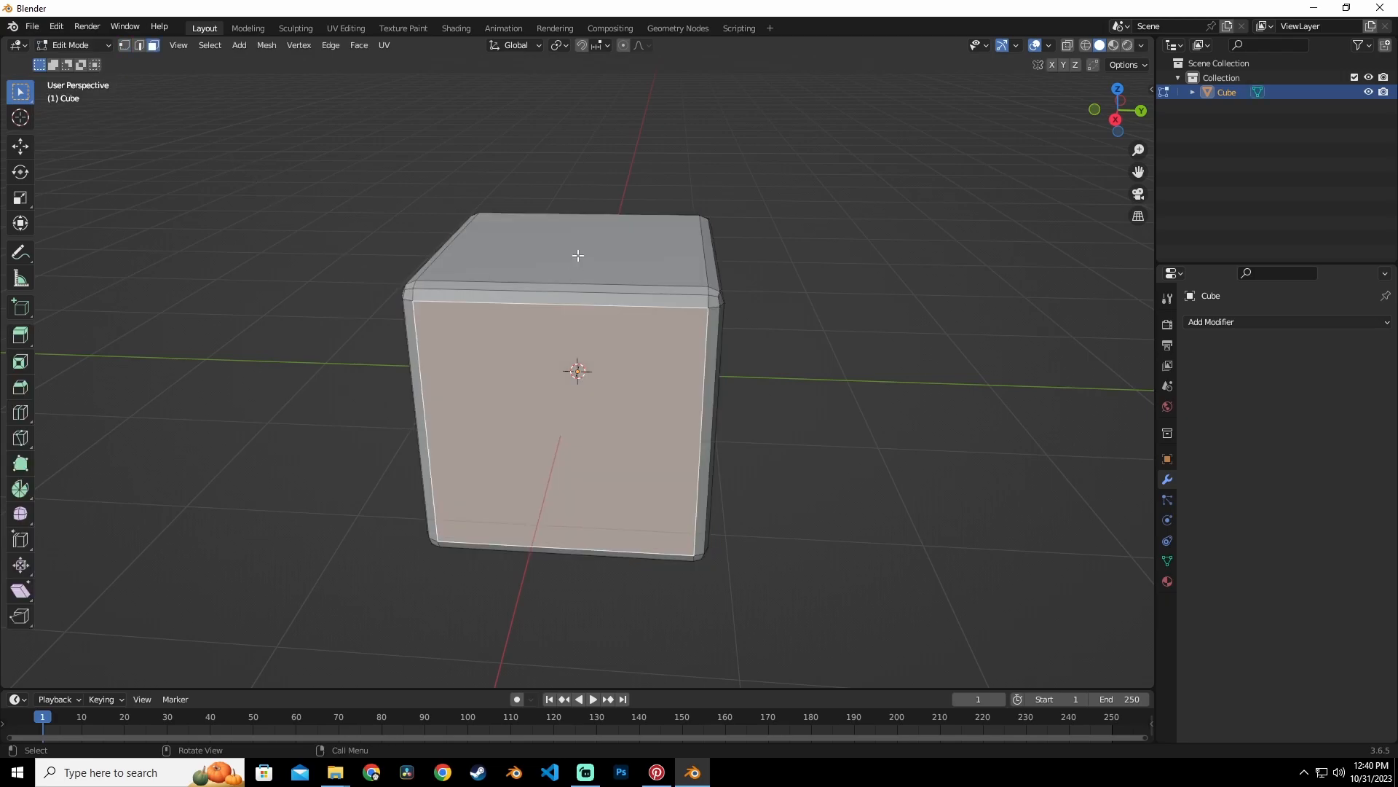
{"action": "left_click", "coordinate": [578, 255]}
{"action": "left_click", "coordinate": [555, 378], "text": "shift"}
{"action": "middle_click_drag", "start_coordinate": [571, 372], "coordinate": [658, 414]}
{"action": "key", "text": "i"}
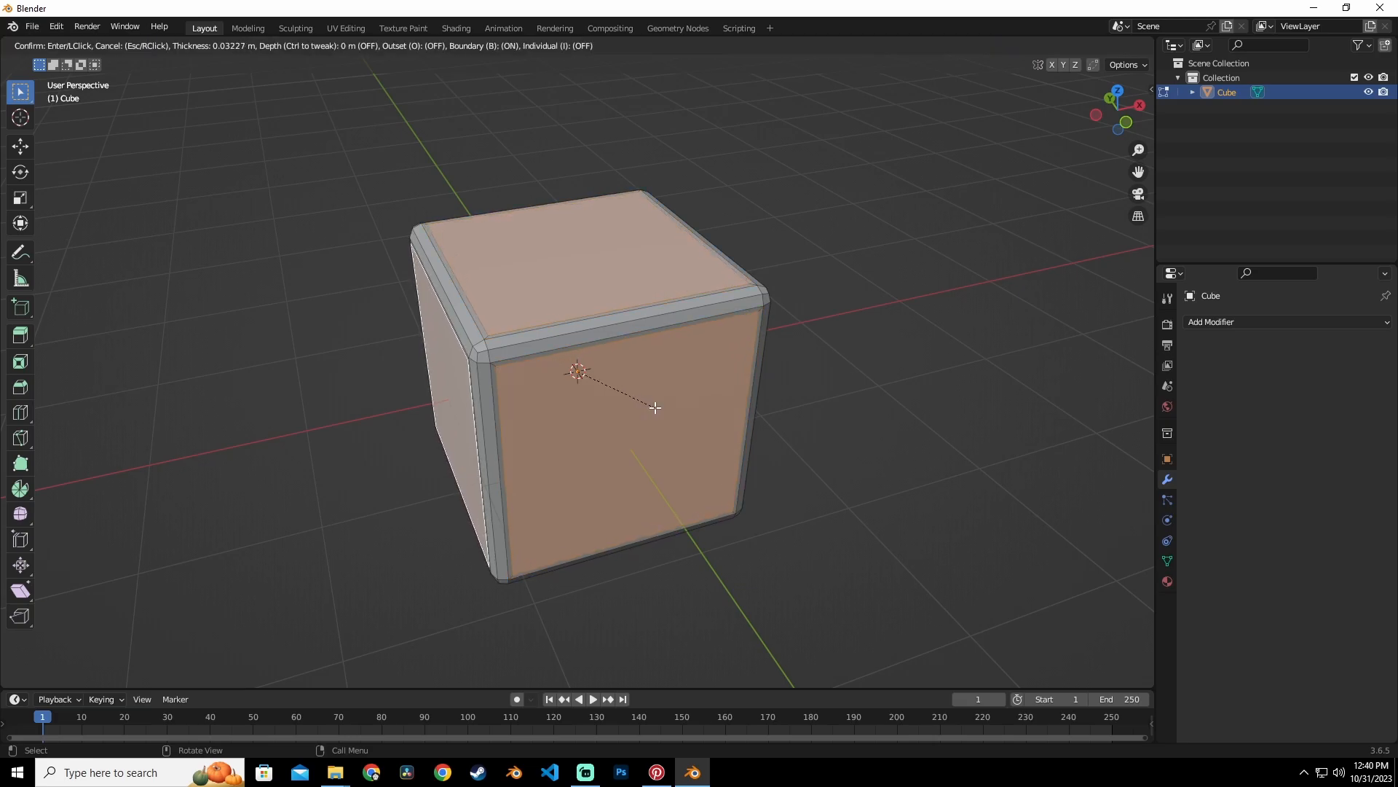
{"action": "left_click", "coordinate": [655, 407]}
Compare the inset faces with the Rubik's cube reference pin in Pinterest and return to Blender.
{"action": "middle_click_drag", "start_coordinate": [654, 406], "coordinate": [637, 375]}
{"action": "scroll", "coordinate": [577, 373], "scroll_direction": "up", "scroll_amount": 1}
{"action": "left_click", "coordinate": [657, 772]}
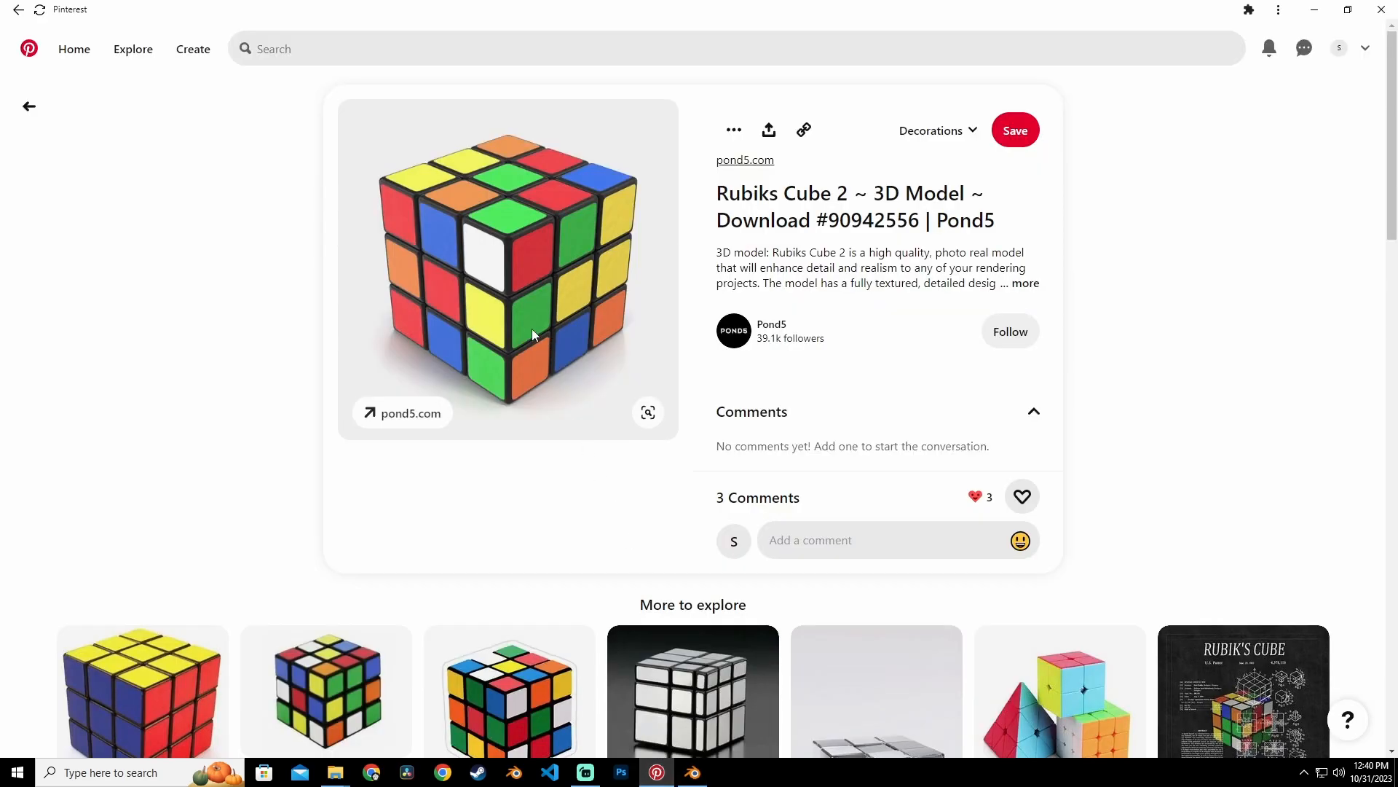
{"action": "left_click", "coordinate": [693, 771]}
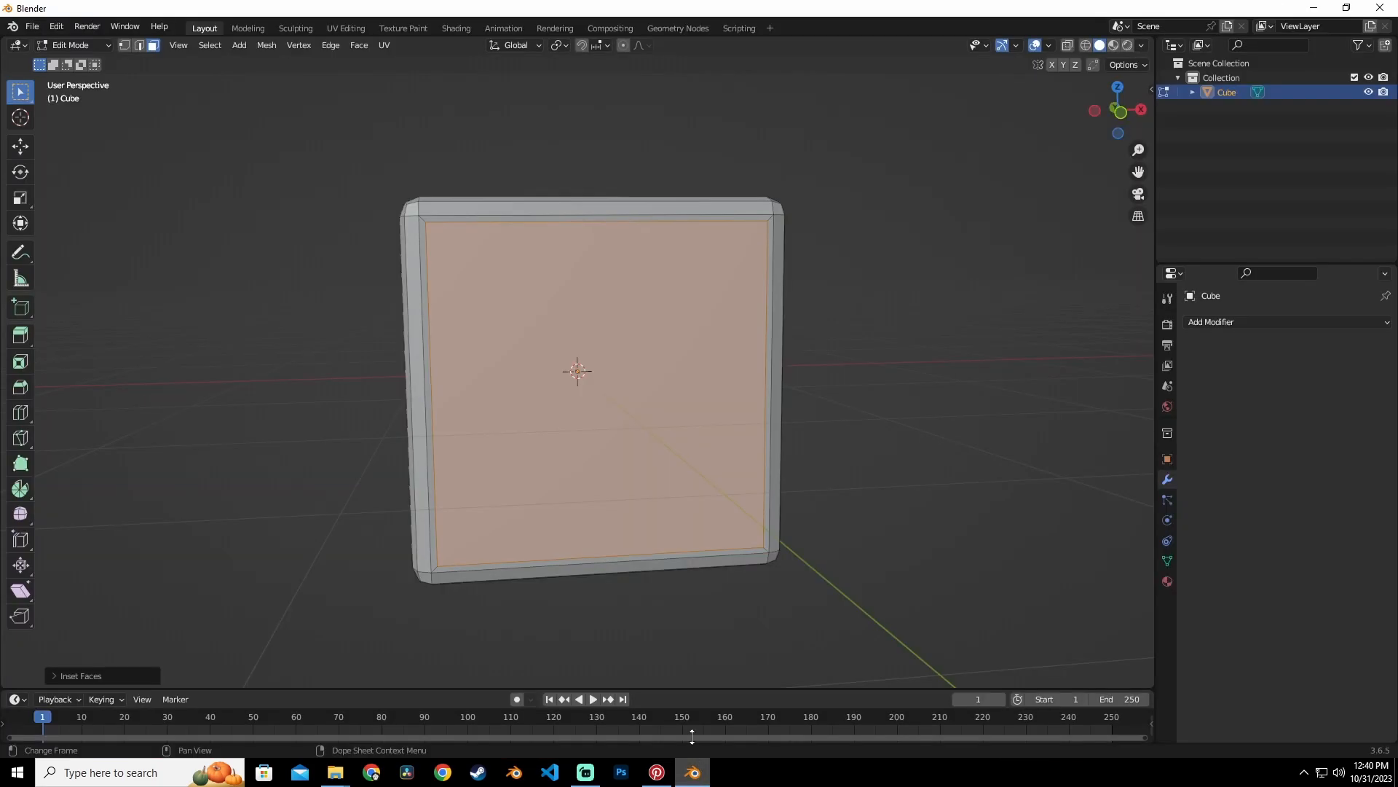
Inset the selected large faces a second time by about 0.024 m.
{"action": "middle_click_drag", "start_coordinate": [565, 312], "coordinate": [612, 312]}
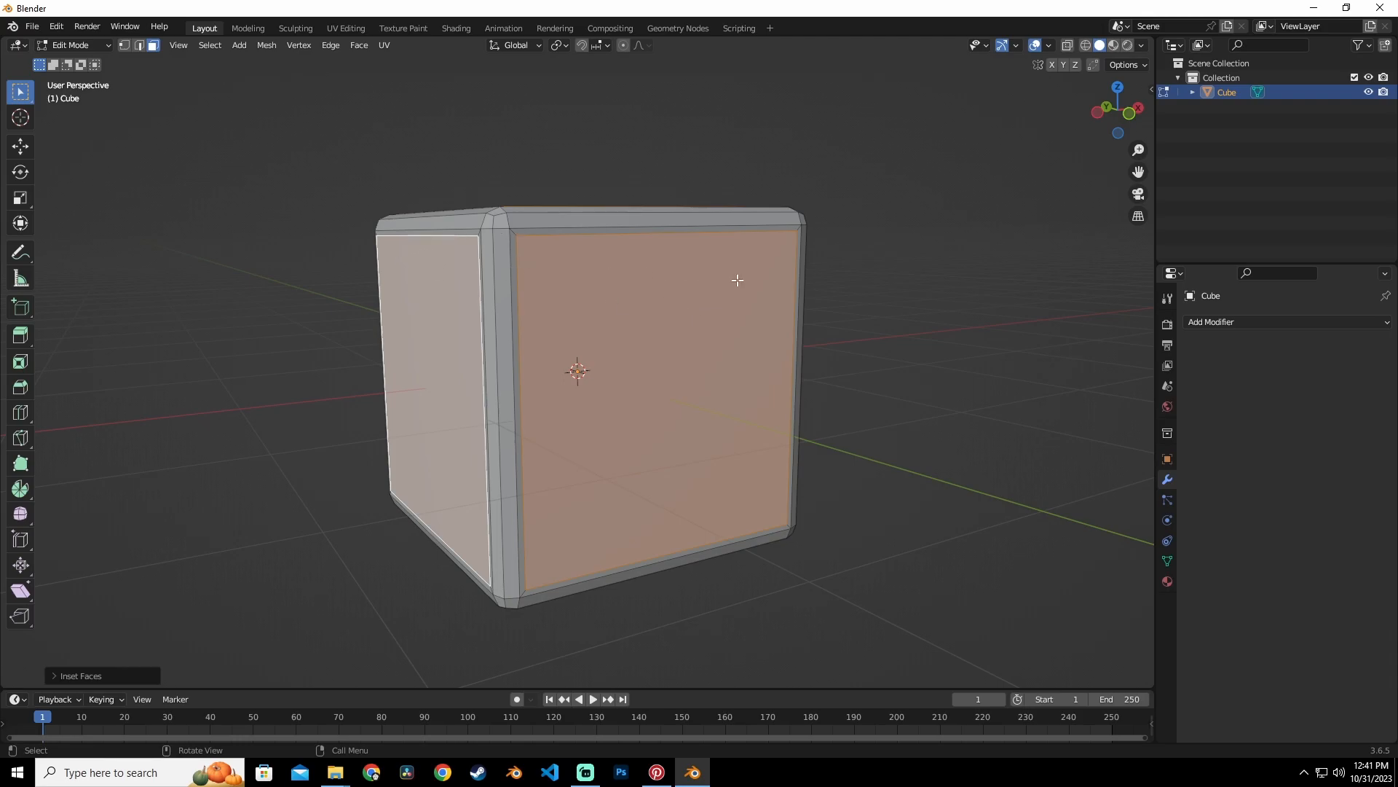
{"action": "key", "text": "i"}
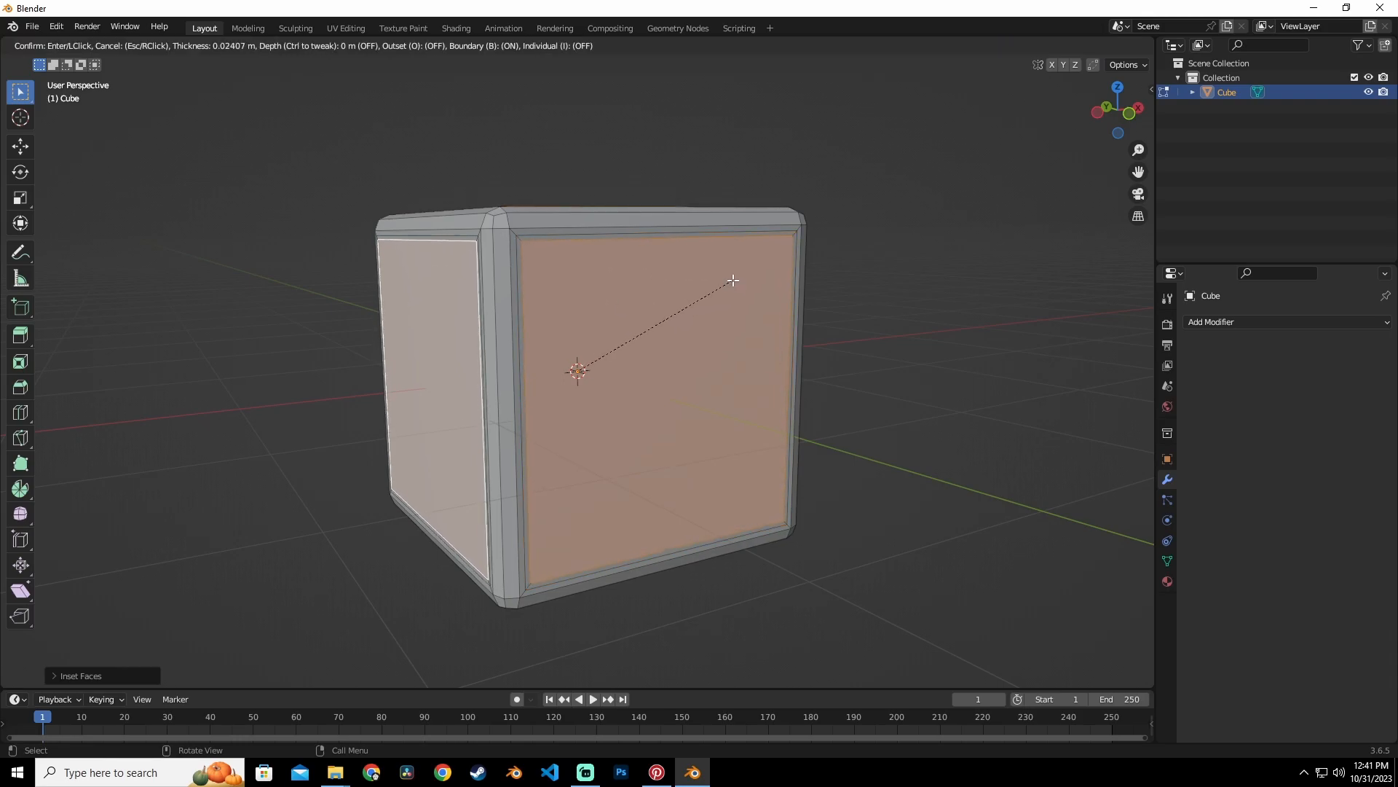
{"action": "left_click", "coordinate": [733, 280]}
Extrude the selected inset faces inward along their normals by about 0.023 m to form recesses.
{"action": "scroll", "coordinate": [627, 290], "scroll_direction": "up", "scroll_amount": 1}
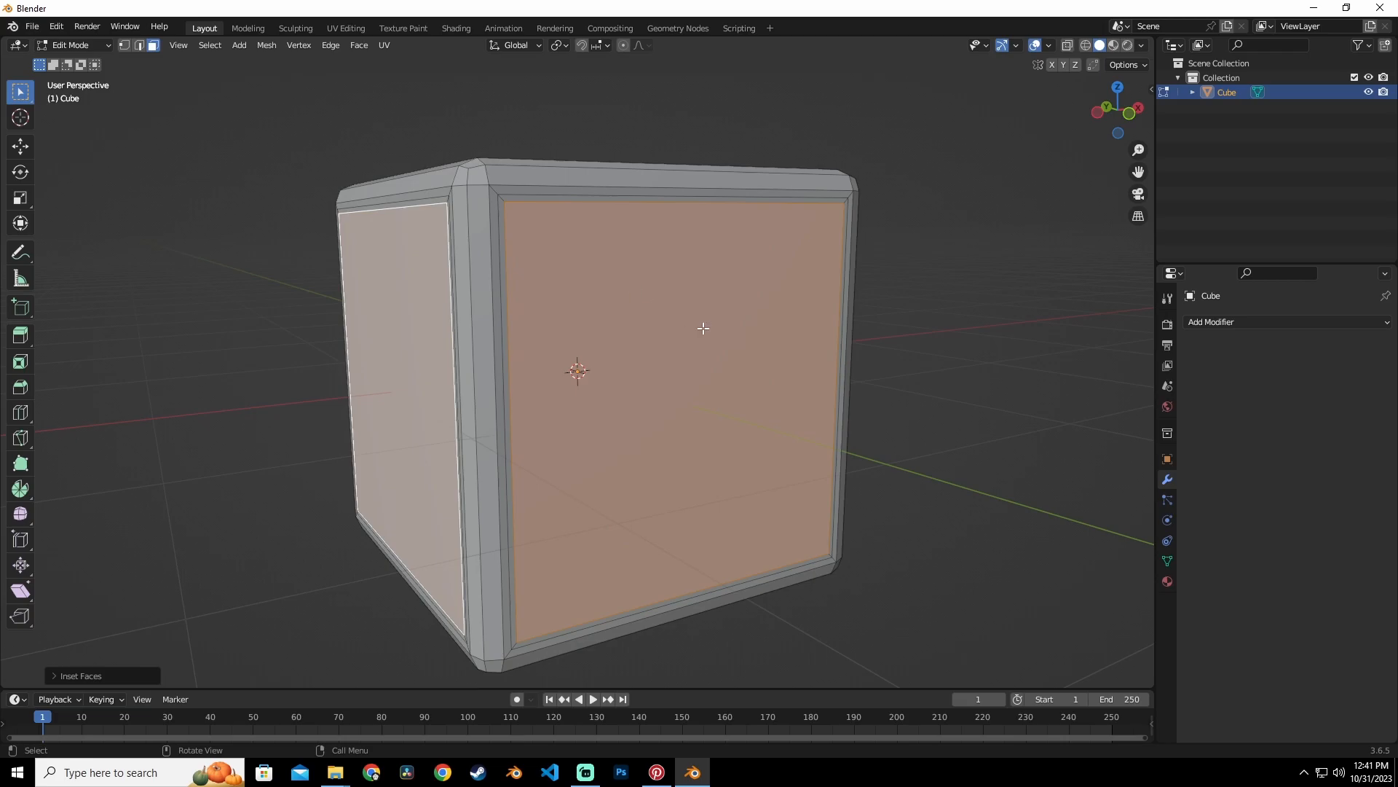
{"action": "middle_click_drag", "start_coordinate": [721, 349], "coordinate": [752, 360]}
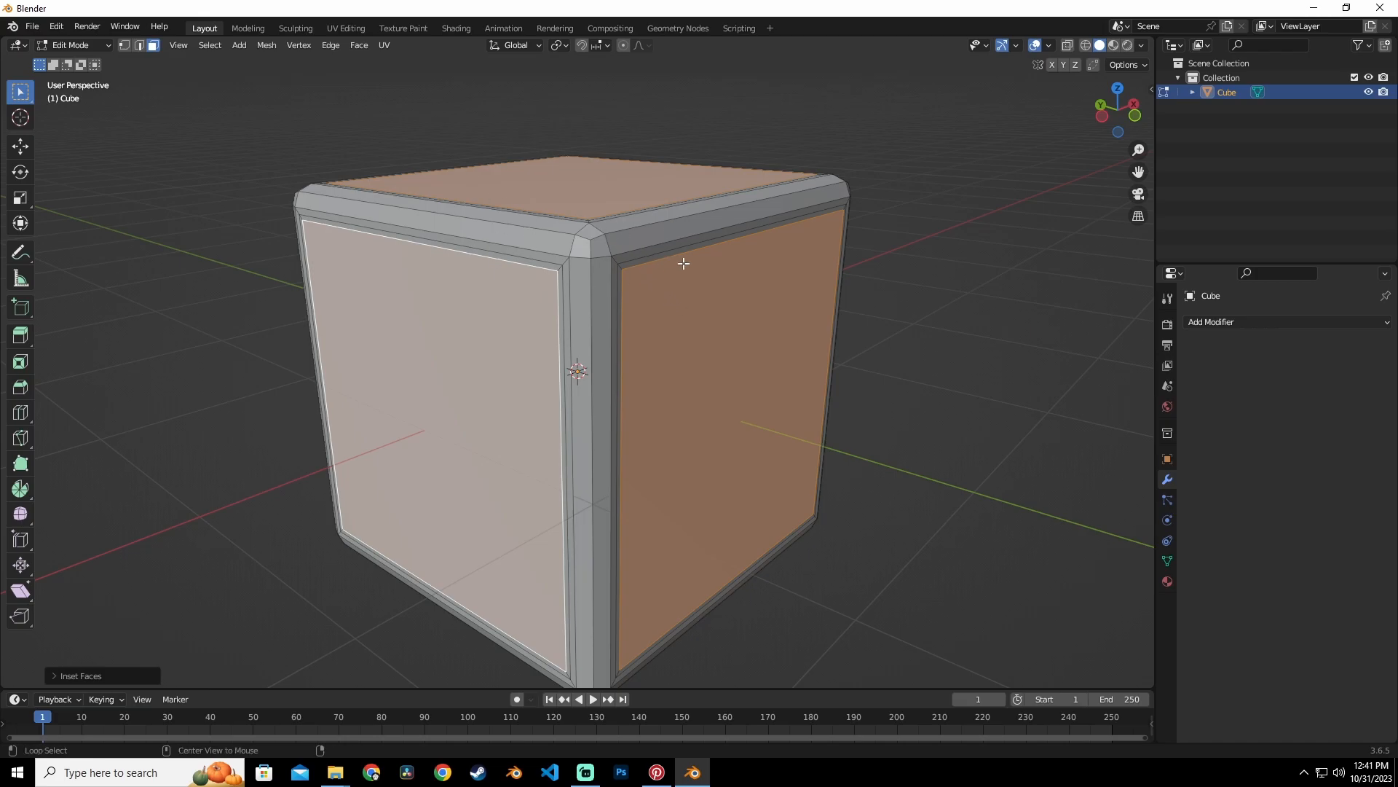
{"action": "key", "text": "alt+e"}
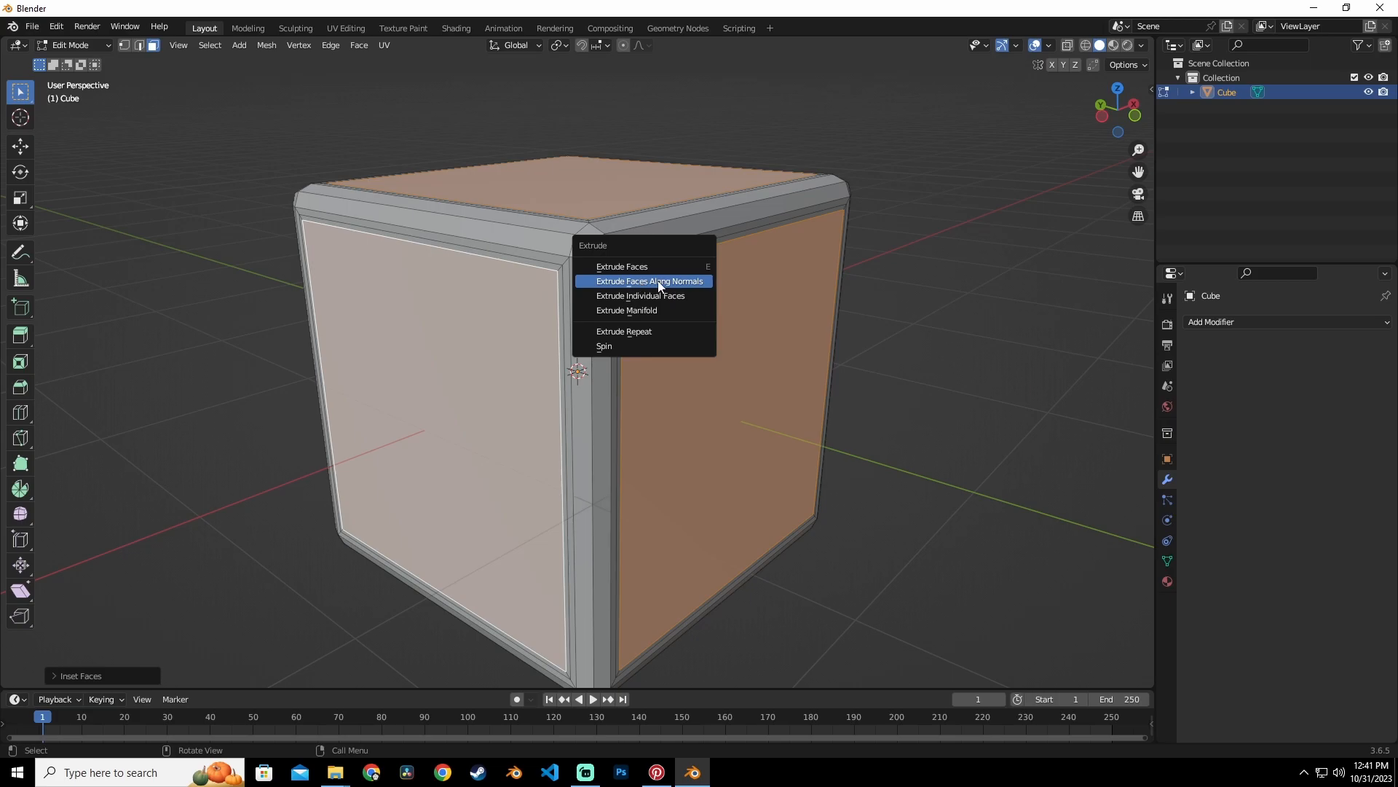
{"action": "left_click", "coordinate": [662, 283]}
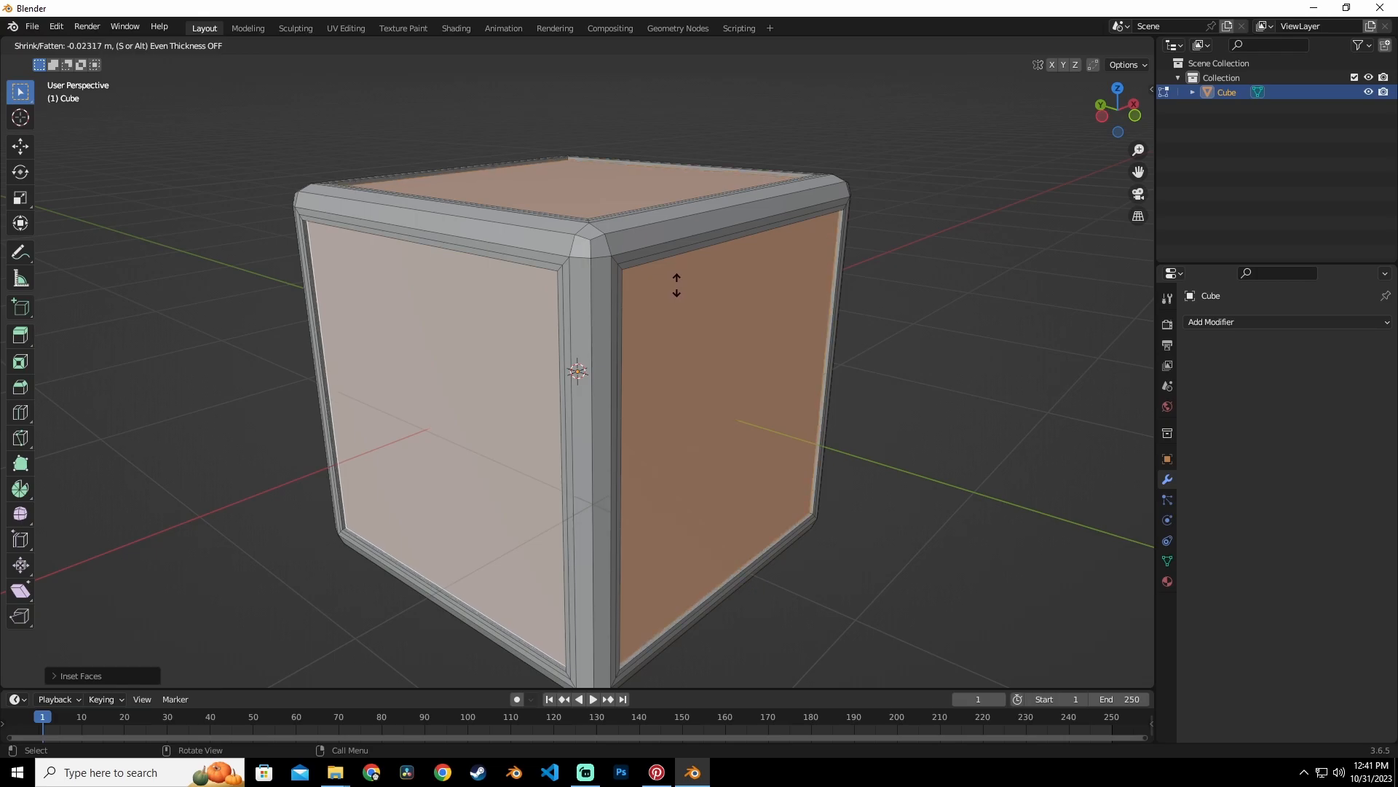
{"action": "left_click", "coordinate": [676, 284]}
{"action": "middle_click_drag", "start_coordinate": [675, 284], "coordinate": [664, 254]}
{"action": "scroll", "coordinate": [645, 266], "scroll_direction": "down", "scroll_amount": 2}
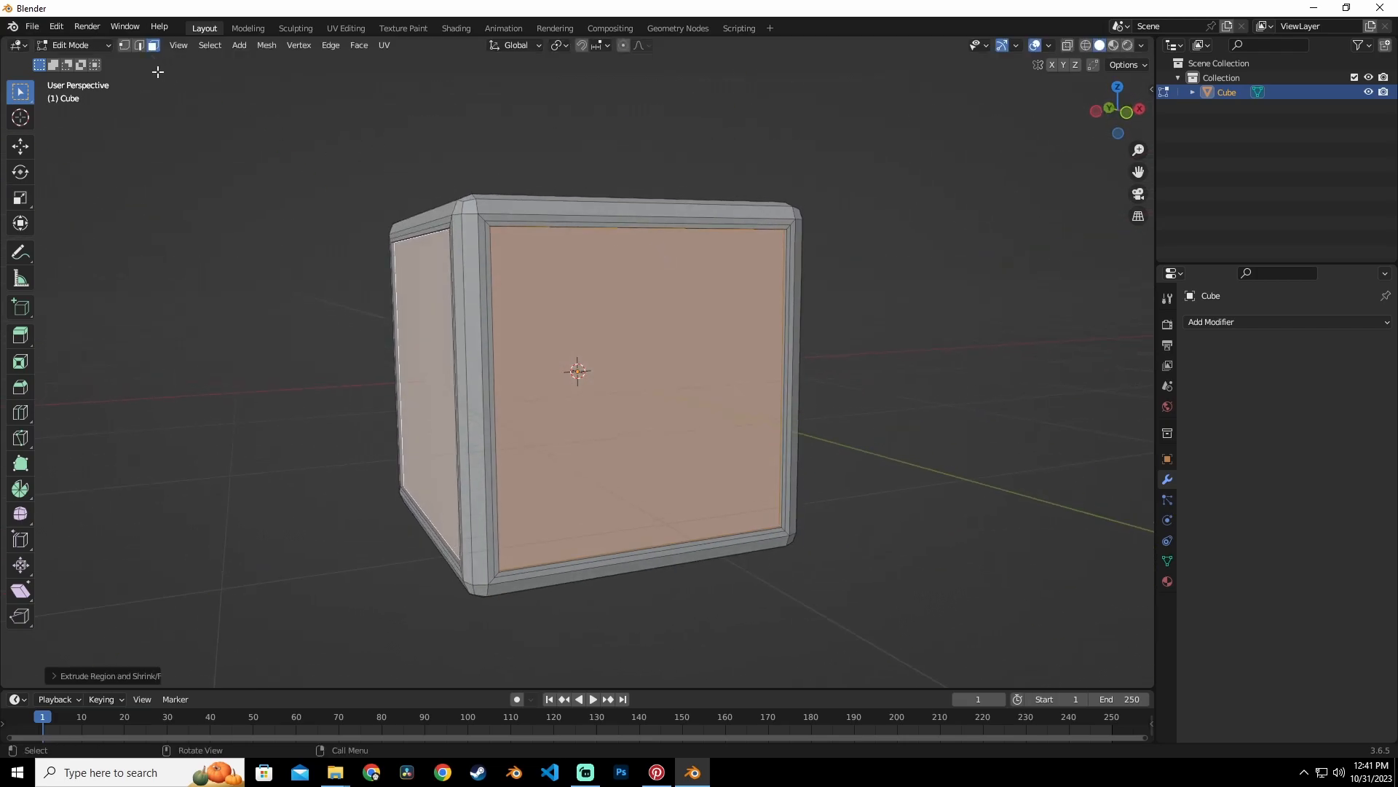
Add a Subdivision Surface modifier to the cube in Object Mode and turn off its display in Edit Mode.
{"action": "left_click", "coordinate": [91, 46]}
{"action": "left_click", "coordinate": [72, 62]}
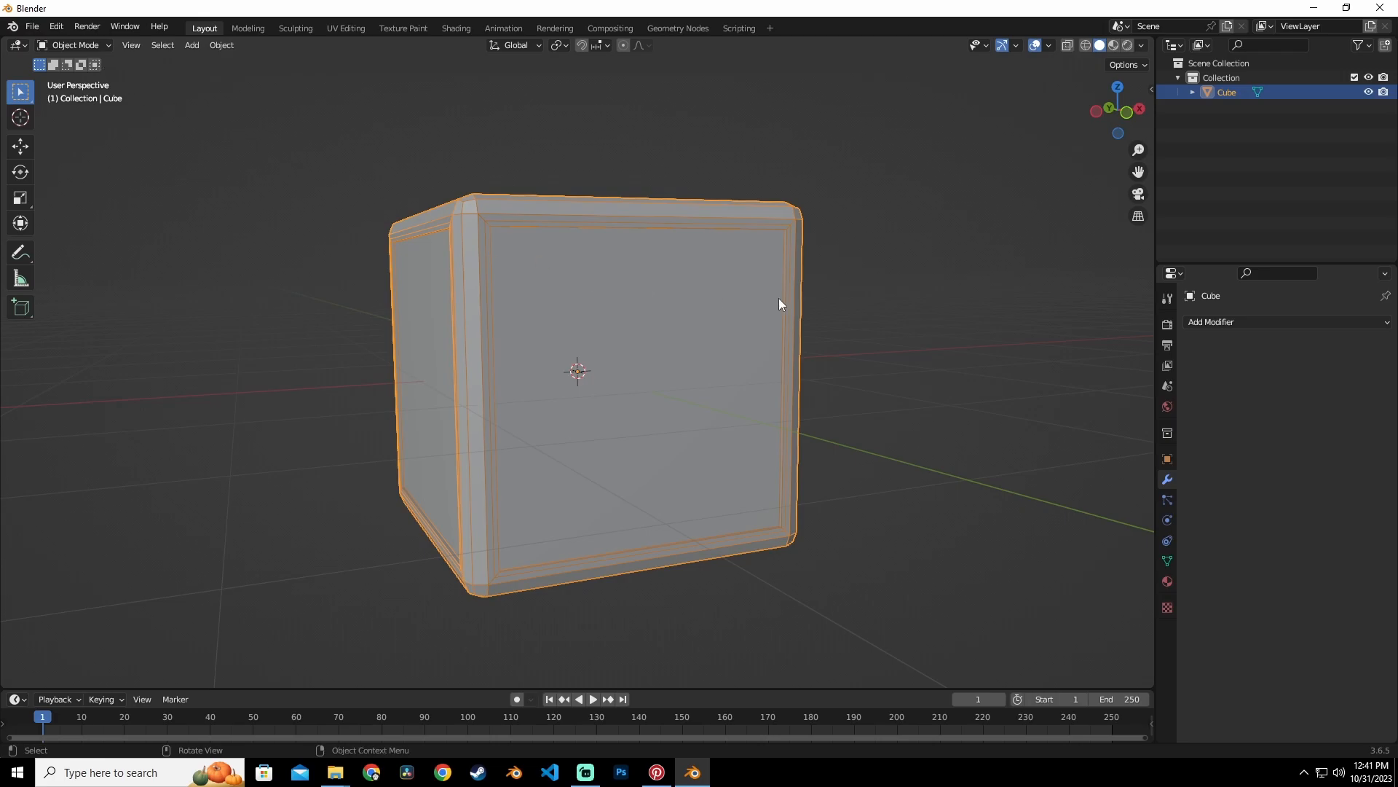
{"action": "left_click", "coordinate": [1231, 322]}
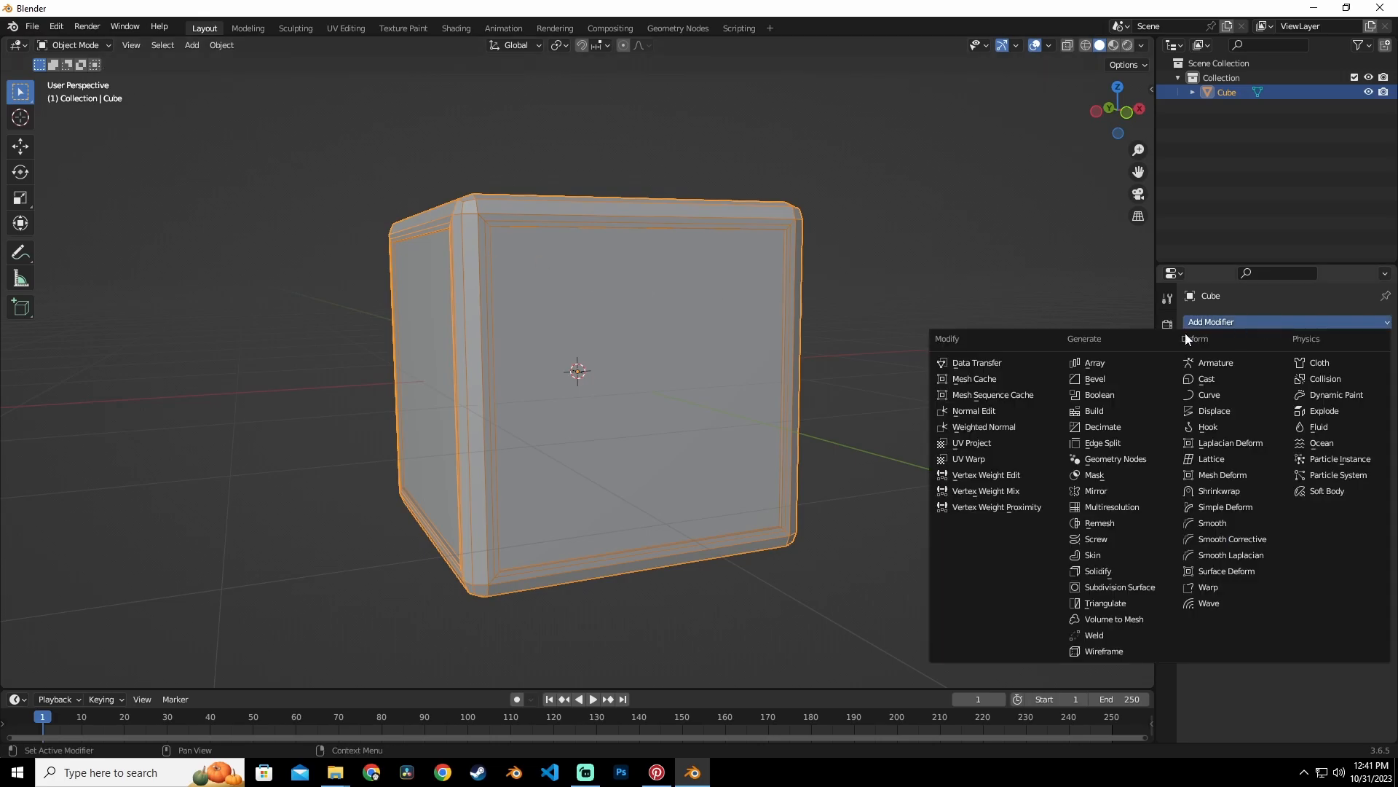
{"action": "left_click", "coordinate": [1127, 587]}
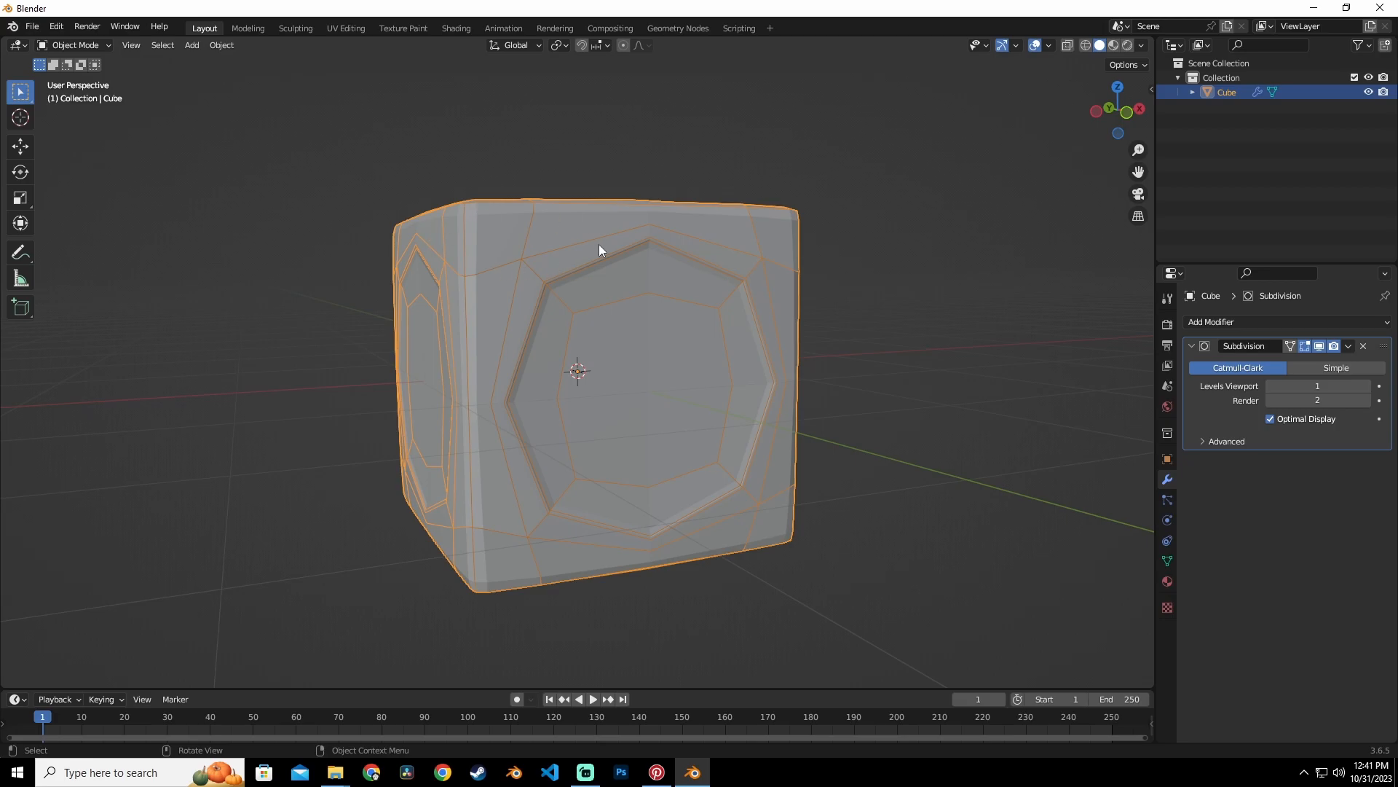
{"action": "key", "text": "Tab"}
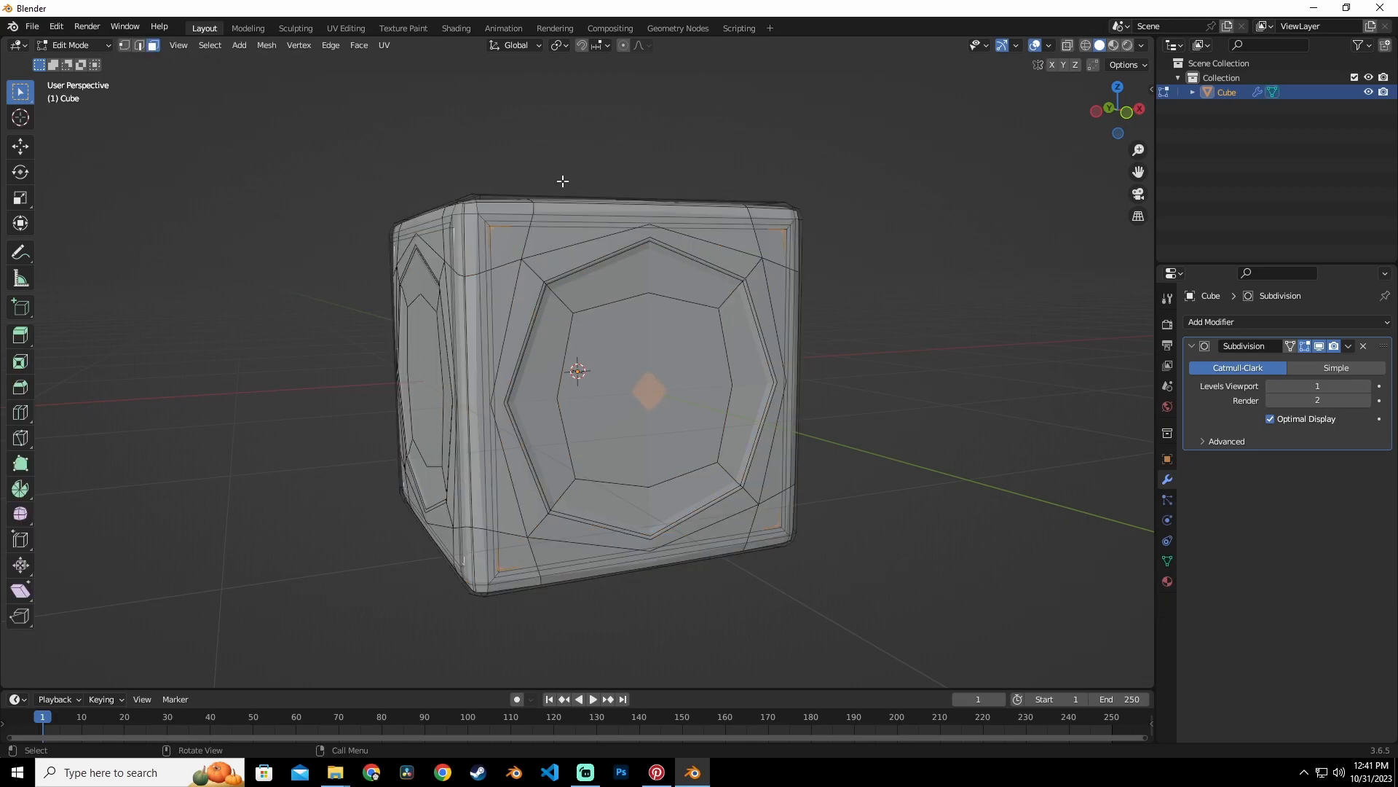
{"action": "left_click", "coordinate": [1305, 347]}
Bevel the edges around the recessed faces with 2 segments and a width of about 0.009 m.
{"action": "middle_click_drag", "start_coordinate": [566, 305], "coordinate": [500, 271]}
{"action": "scroll", "coordinate": [442, 232], "scroll_direction": "up", "scroll_amount": 1}
{"action": "middle_click_drag", "start_coordinate": [441, 232], "coordinate": [451, 243]}
{"action": "middle_click_drag", "start_coordinate": [450, 243], "coordinate": [620, 366], "text": "shift"}
{"action": "scroll", "coordinate": [573, 301], "scroll_direction": "up", "scroll_amount": 1}
{"action": "middle_click_drag", "start_coordinate": [573, 301], "coordinate": [459, 274]}
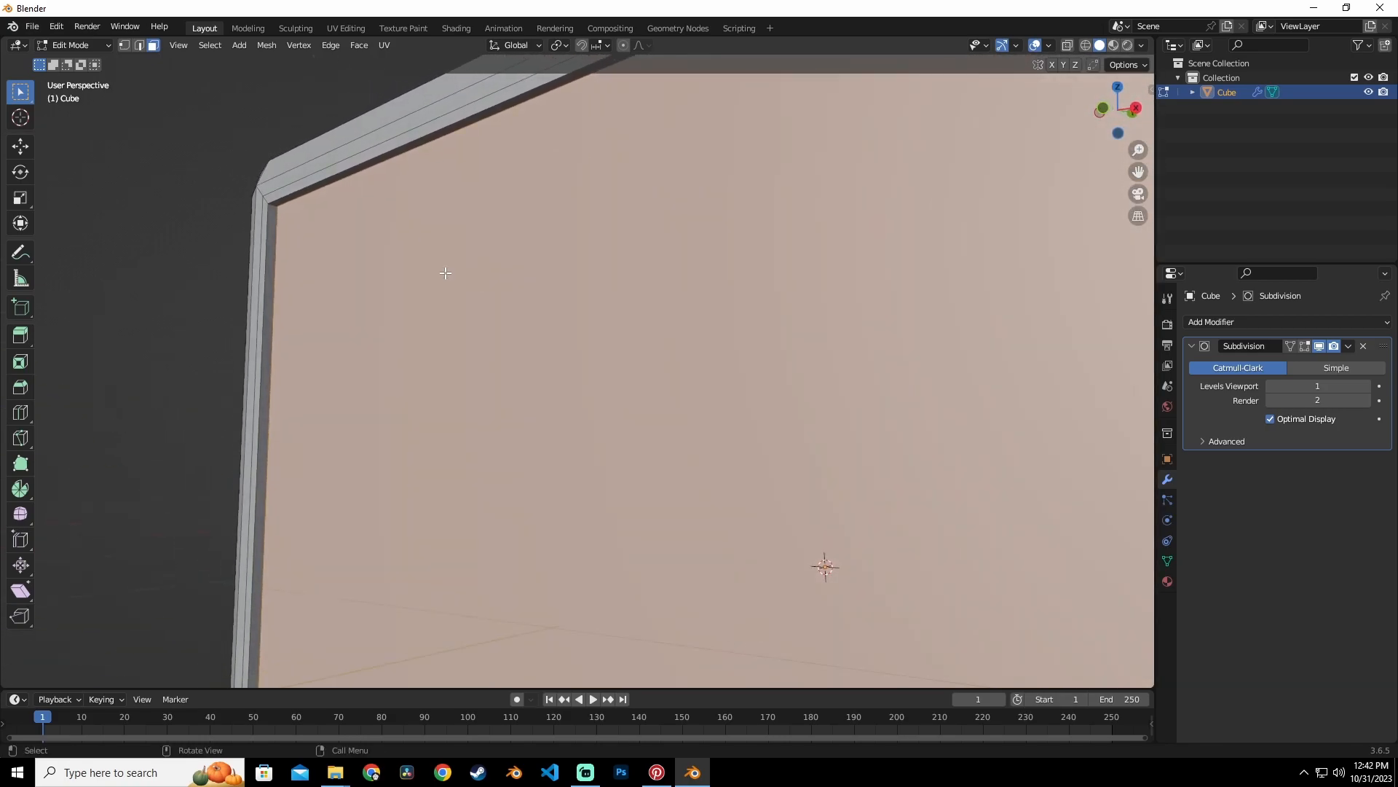
{"action": "scroll", "coordinate": [378, 203], "scroll_direction": "down", "scroll_amount": 5}
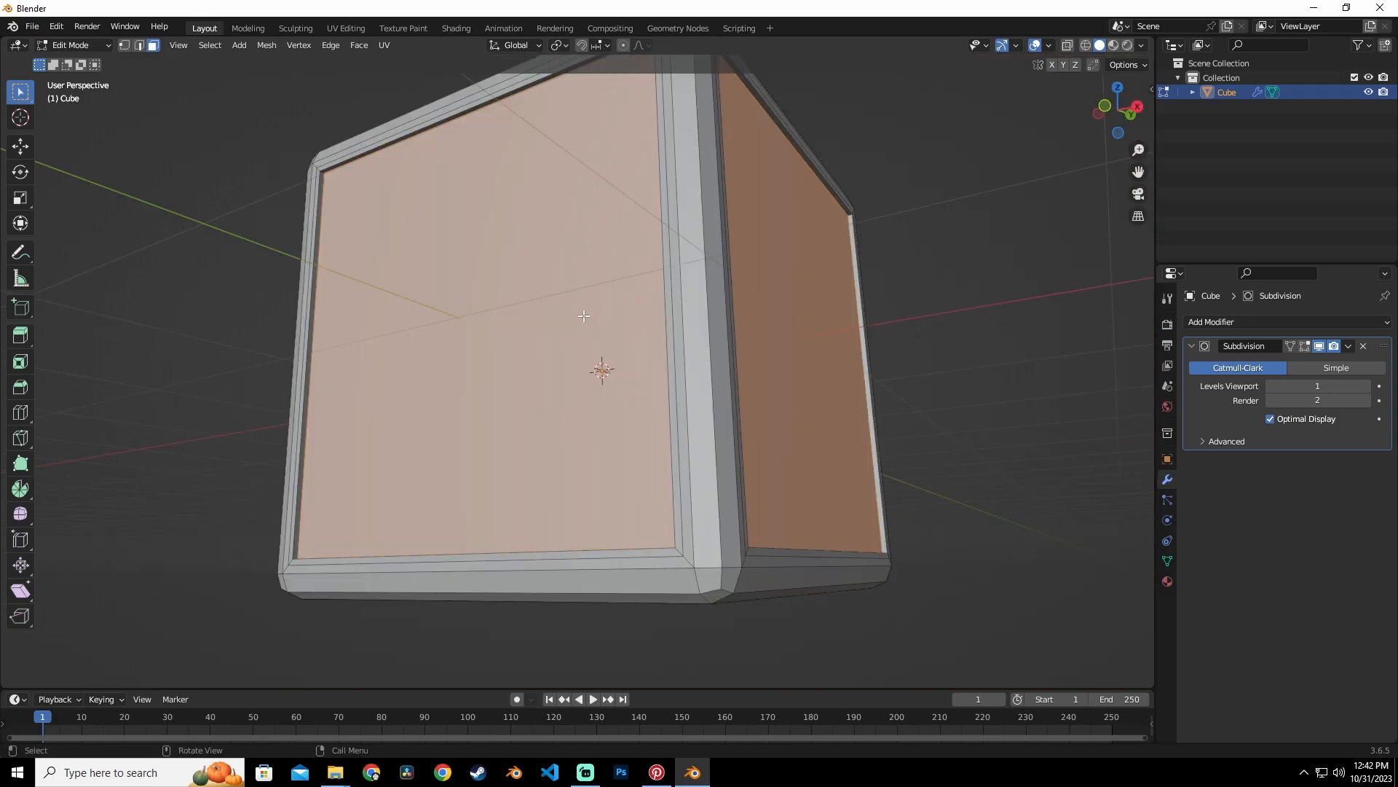
{"action": "key", "text": "ctrl+b"}
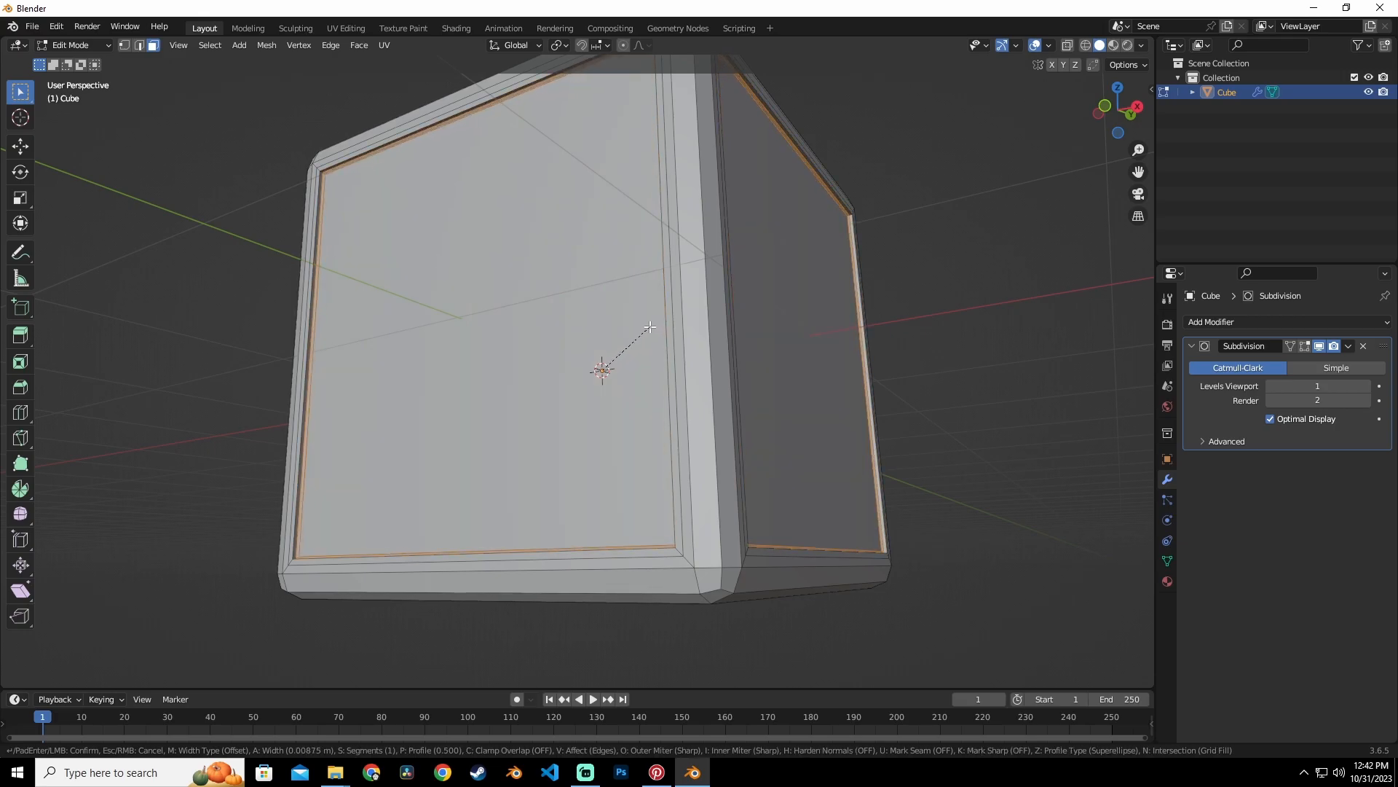
{"action": "scroll", "coordinate": [650, 327], "scroll_direction": "up", "scroll_amount": 1}
{"action": "left_click", "coordinate": [650, 327]}
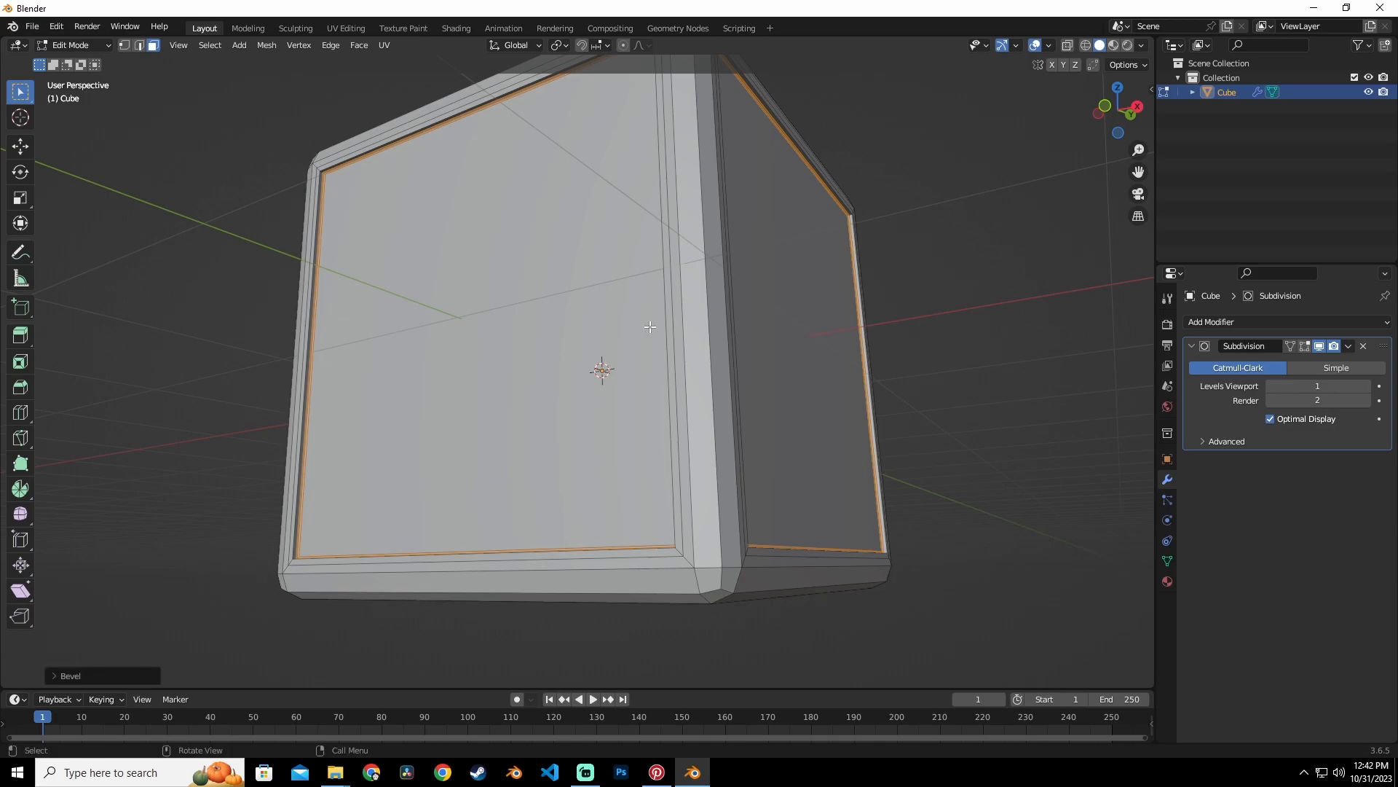
{"action": "left_click", "coordinate": [67, 675]}
Examine the beveled recess edges with the Subdivision modifier's Edit Mode display switched on and off.
{"action": "middle_click_drag", "start_coordinate": [440, 237], "coordinate": [468, 256]}
{"action": "scroll", "coordinate": [328, 160], "scroll_direction": "up", "scroll_amount": 3}
{"action": "middle_click_drag", "start_coordinate": [233, 106], "coordinate": [315, 232], "text": "shift"}
{"action": "scroll", "coordinate": [325, 240], "scroll_direction": "up", "scroll_amount": 1}
{"action": "scroll", "coordinate": [337, 235], "scroll_direction": "down", "scroll_amount": 5}
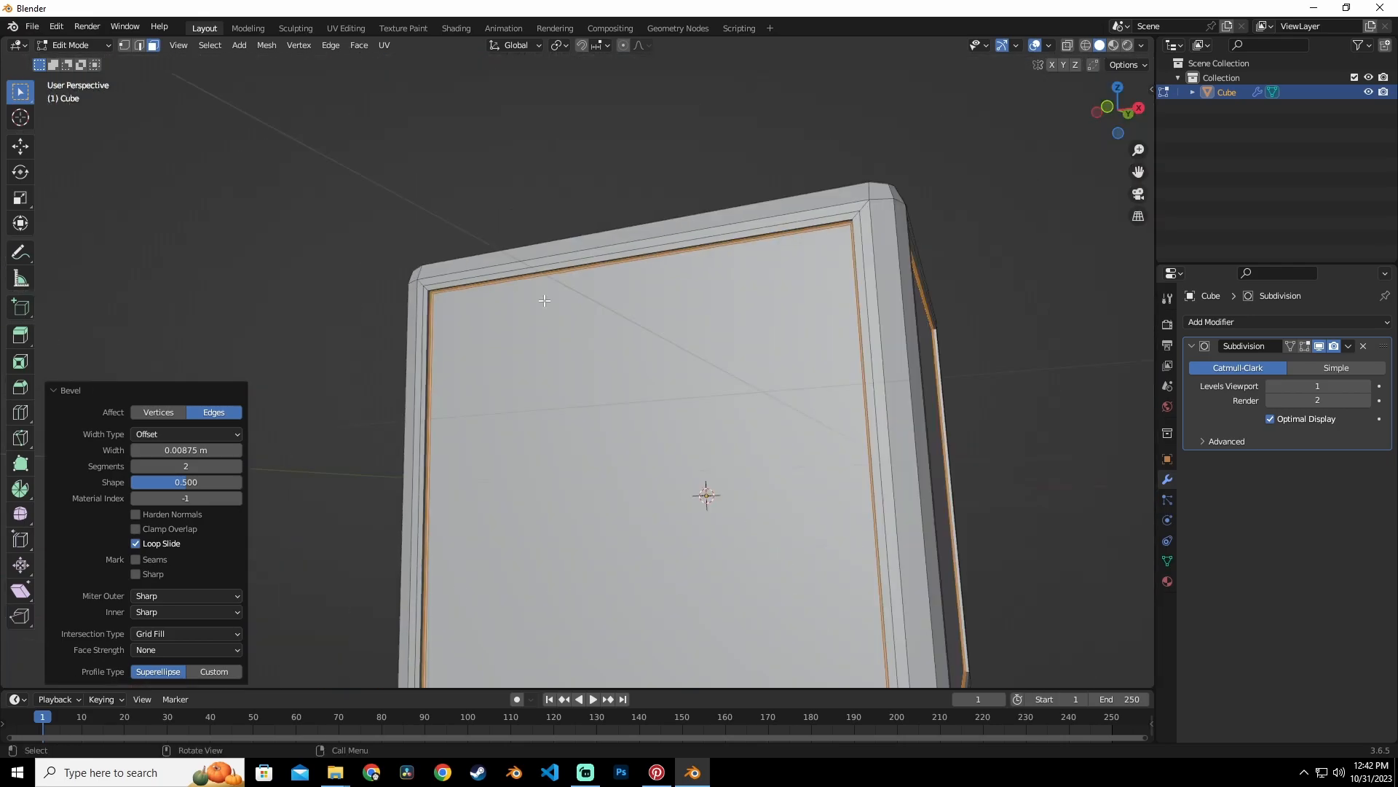
{"action": "middle_click_drag", "start_coordinate": [612, 342], "coordinate": [665, 372]}
{"action": "middle_click_drag", "start_coordinate": [722, 415], "coordinate": [668, 366], "text": "shift"}
{"action": "left_click", "coordinate": [1306, 345]}
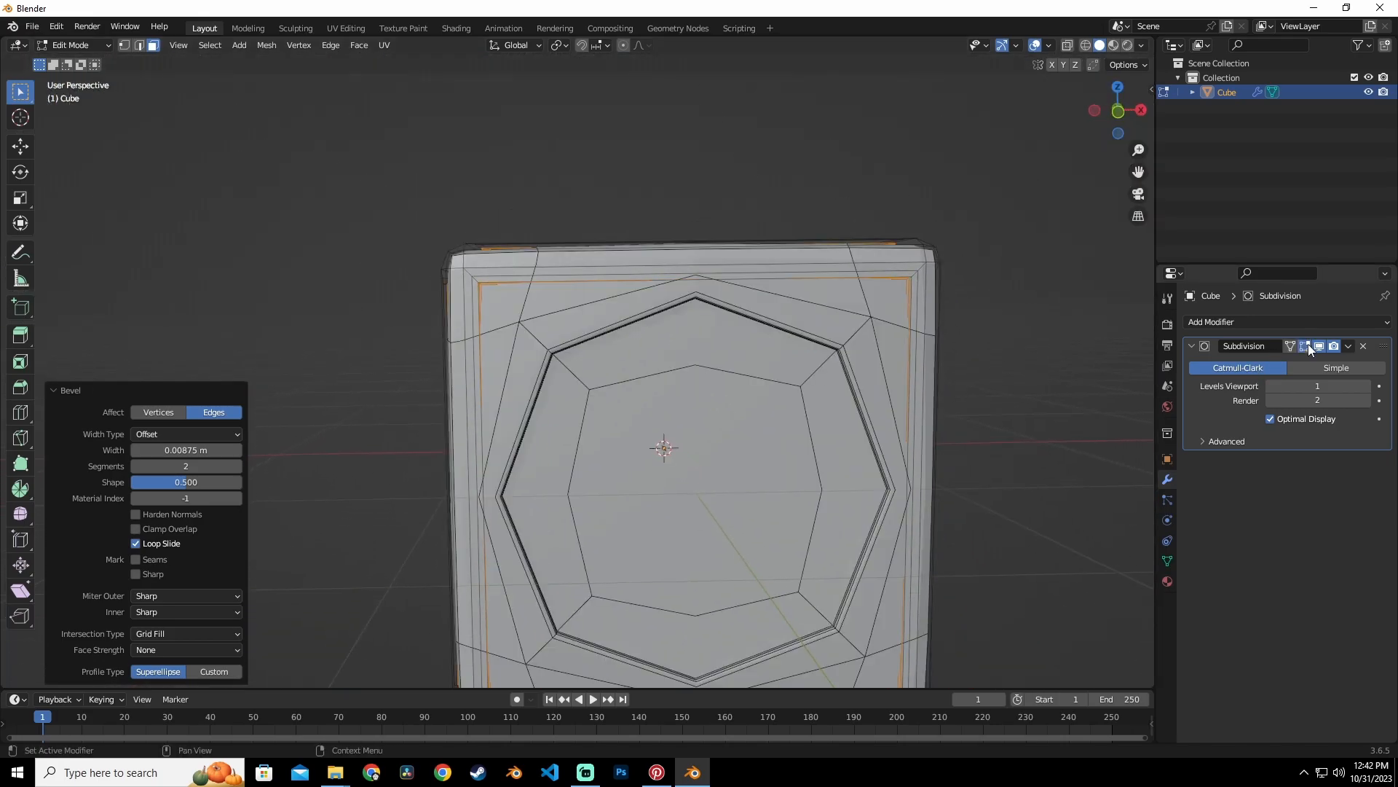
{"action": "middle_click_drag", "start_coordinate": [801, 408], "coordinate": [671, 341]}
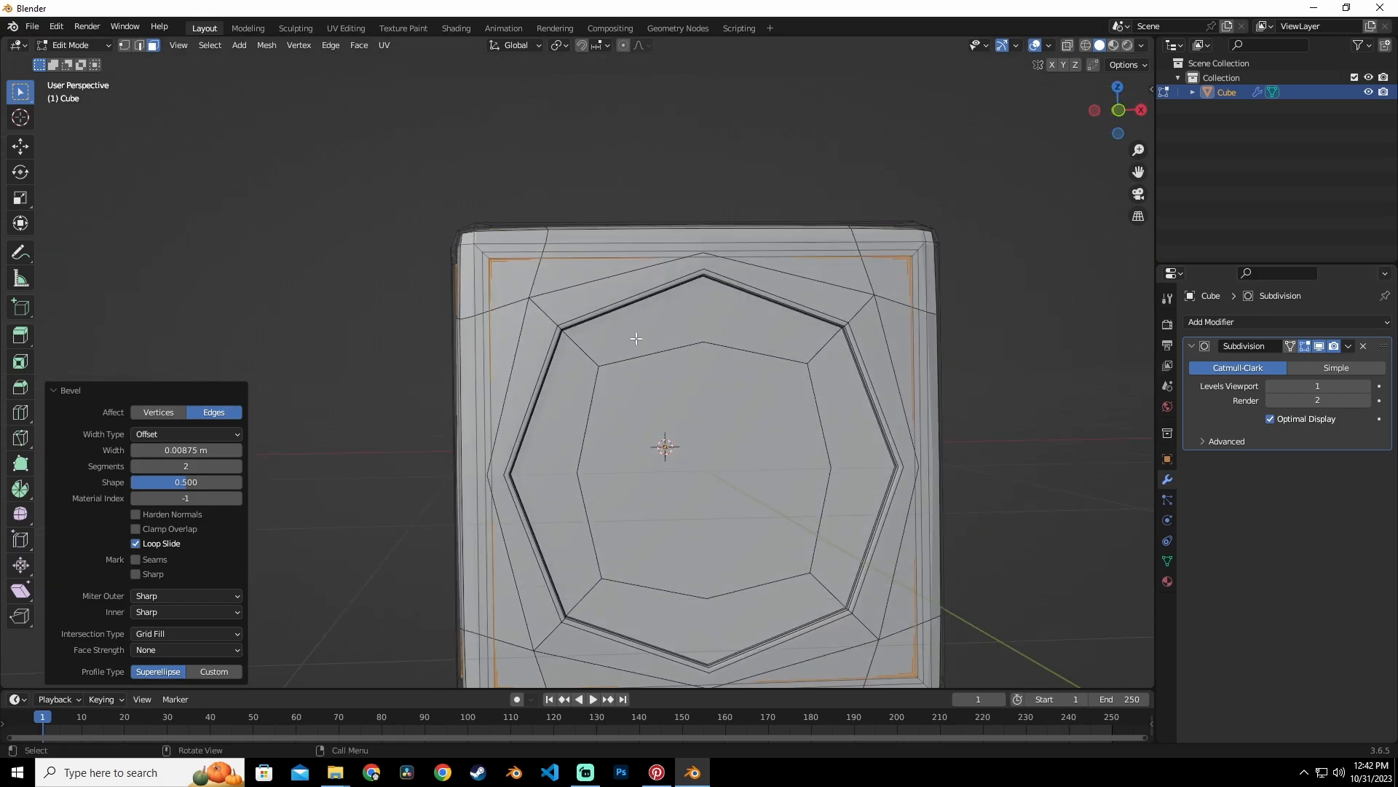
{"action": "scroll", "coordinate": [655, 327], "scroll_direction": "down", "scroll_amount": 1}
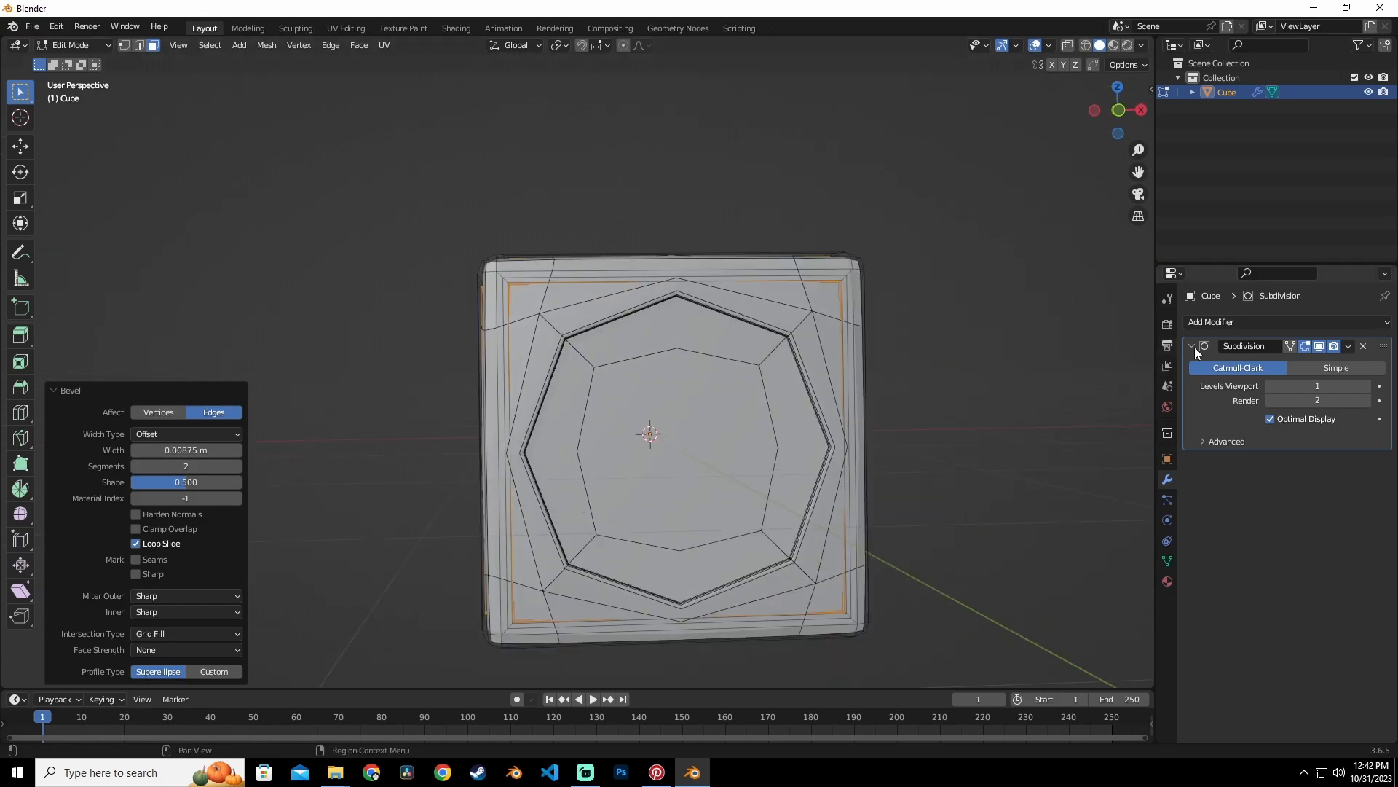
{"action": "left_click", "coordinate": [1308, 346]}
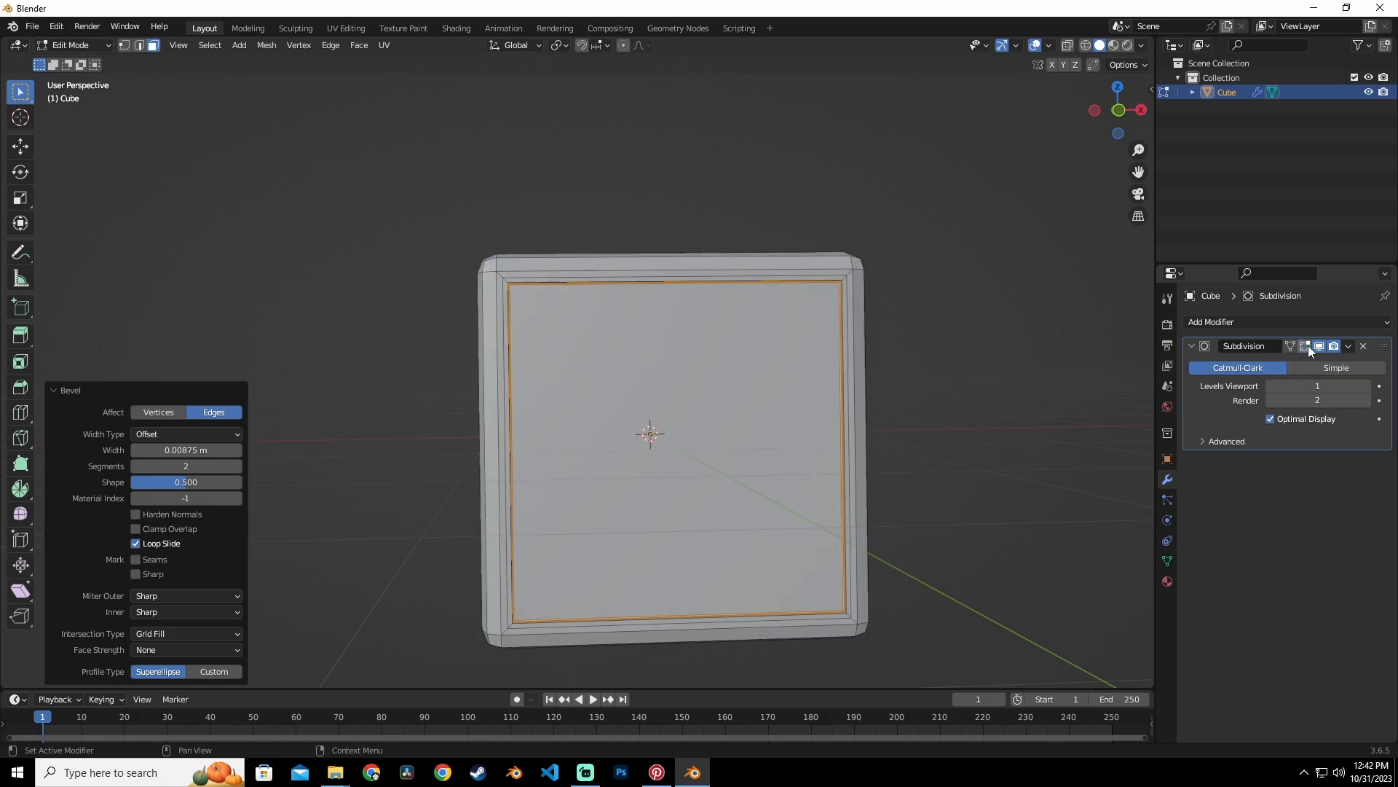
{"action": "middle_click_drag", "start_coordinate": [796, 365], "coordinate": [771, 363]}
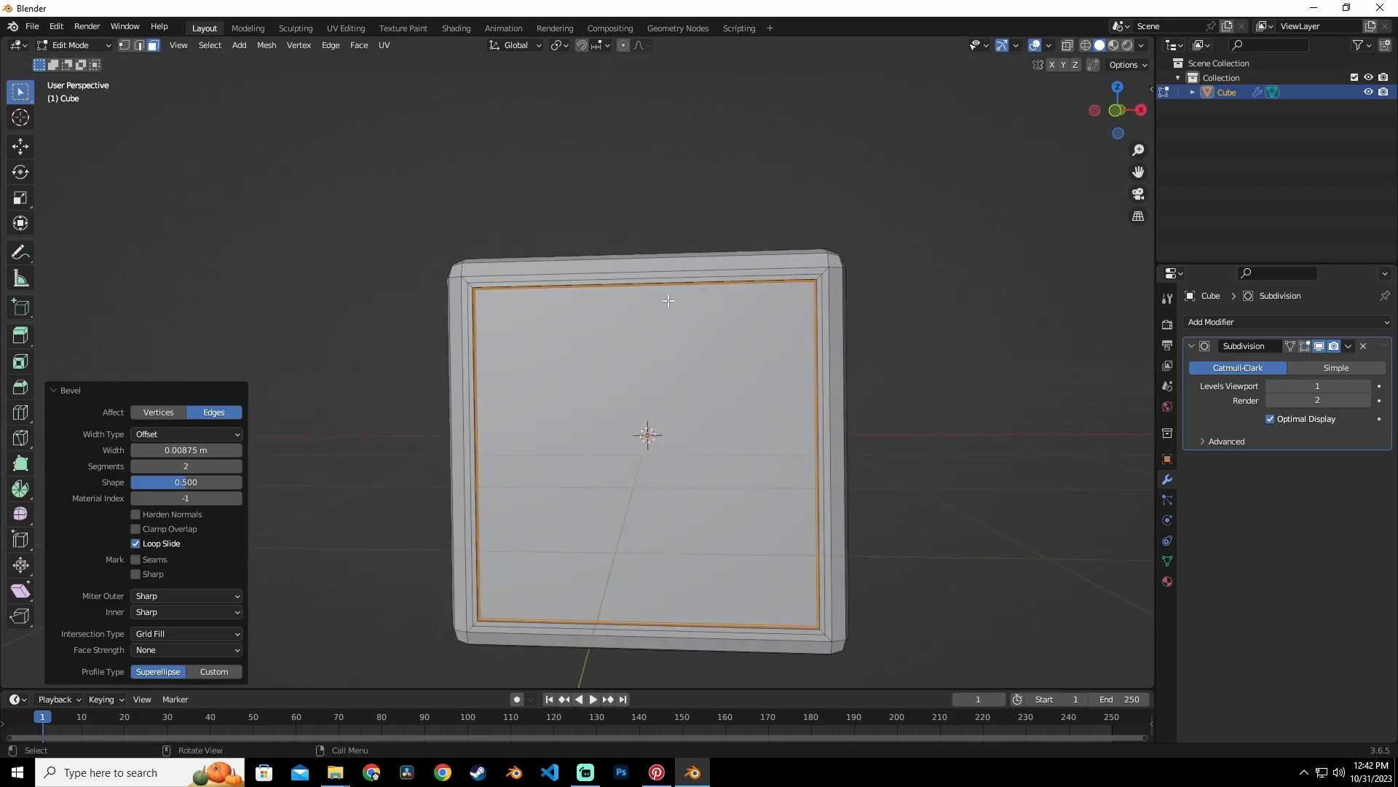
{"action": "mouse_move", "coordinate": [645, 366]}
{"action": "middle_mouse_down"}
{"action": "mouse_move", "coordinate": [571, 405]}
{"action": "mouse_move", "coordinate": [648, 405]}
{"action": "mouse_move", "coordinate": [653, 384]}
{"action": "middle_mouse_up"}
{"action": "scroll", "coordinate": [558, 306], "scroll_direction": "up", "scroll_amount": 1}
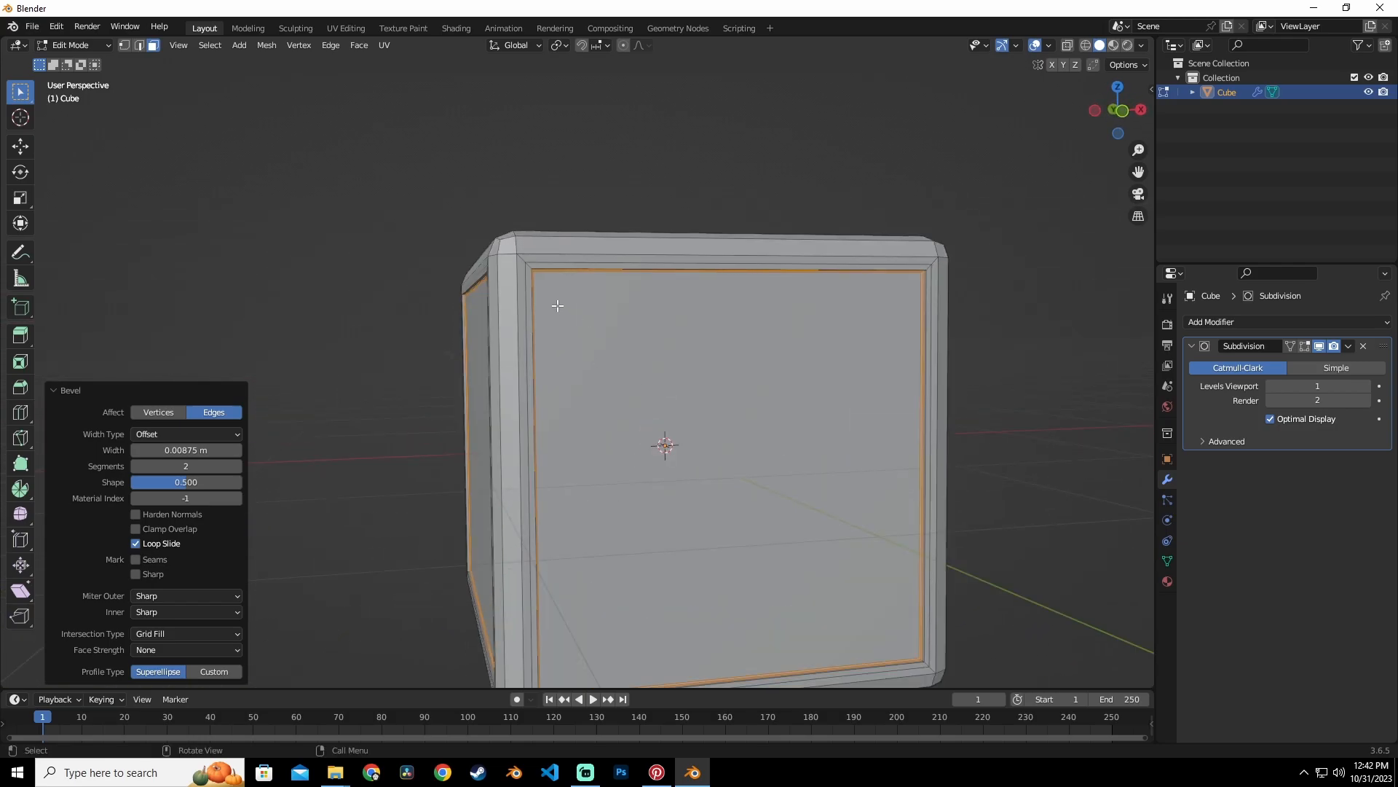
{"action": "scroll", "coordinate": [571, 324], "scroll_direction": "down", "scroll_amount": 1}
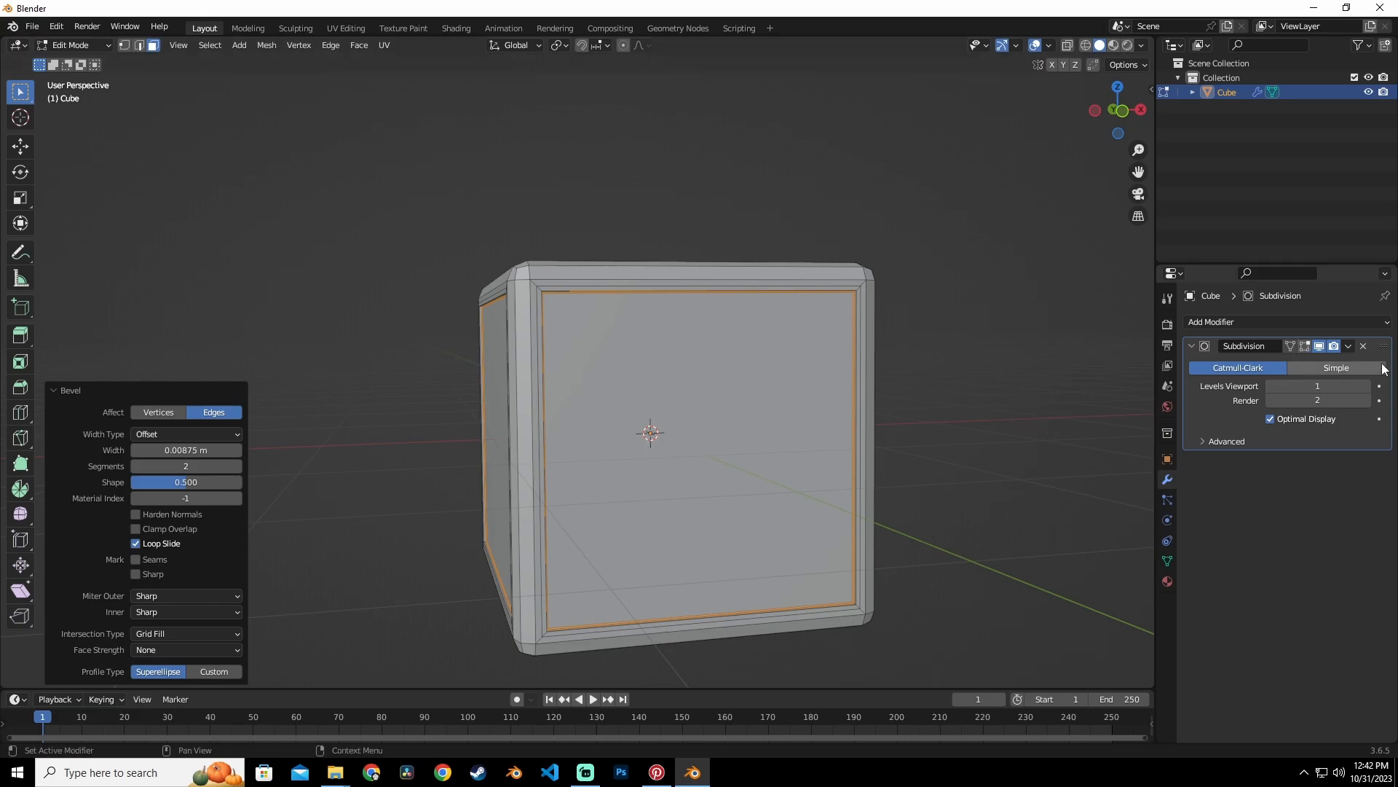
{"action": "left_click", "coordinate": [1305, 346]}
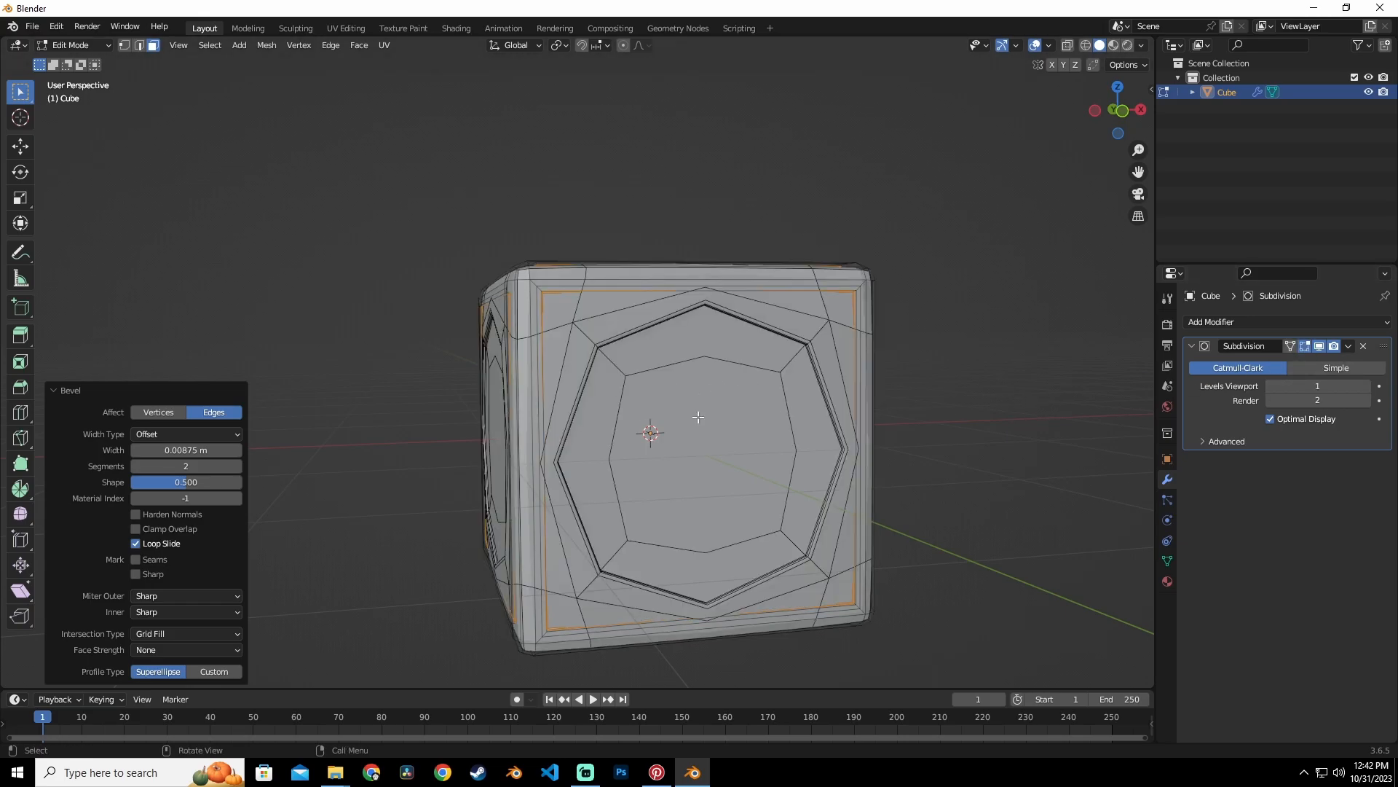
{"action": "left_click", "coordinate": [1304, 349]}
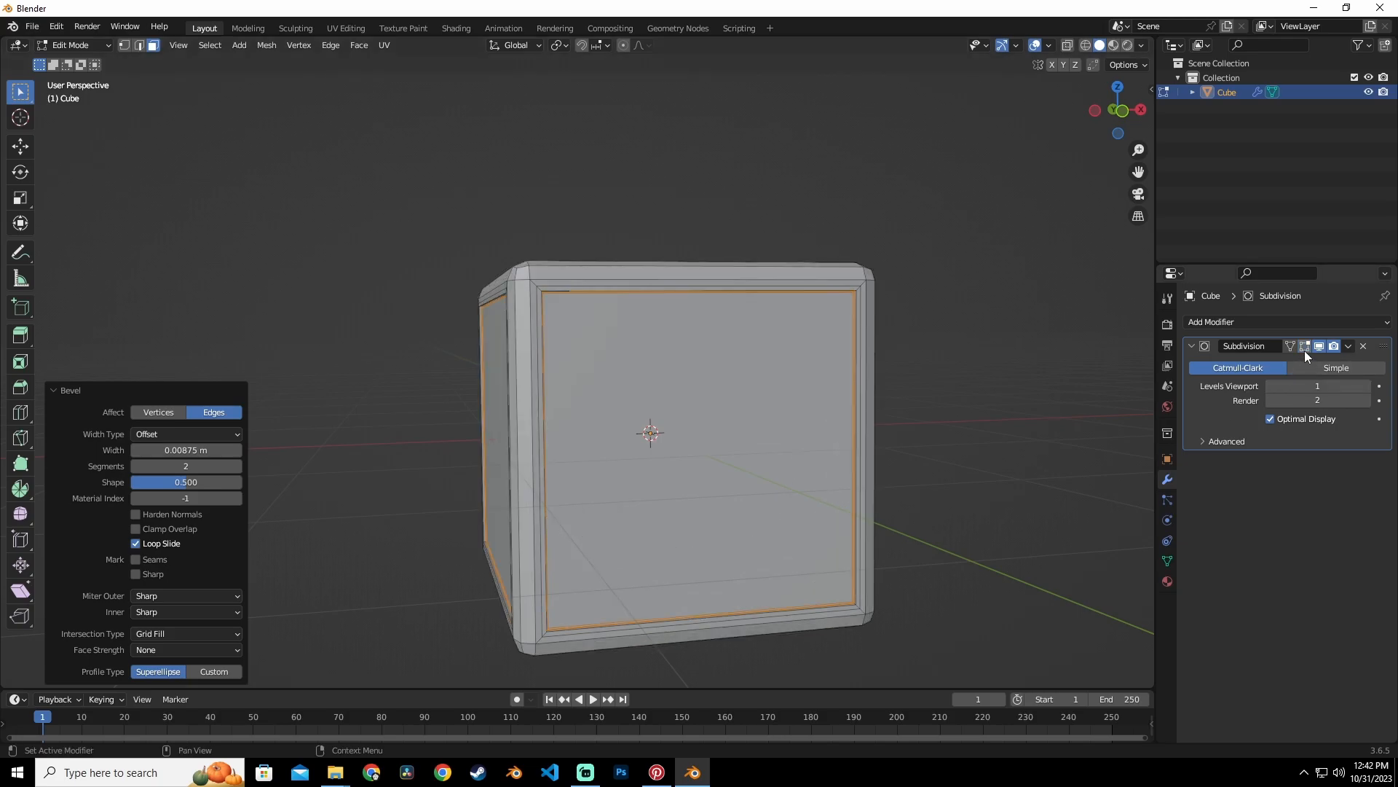
Show the subdivision in Edit Mode and add two horizontal loop cuts, slid close to the cube's top and bottom edges by about 0.92 and 0.96.
{"action": "left_click", "coordinate": [1305, 351]}
{"action": "key", "text": "ctrl+r"}
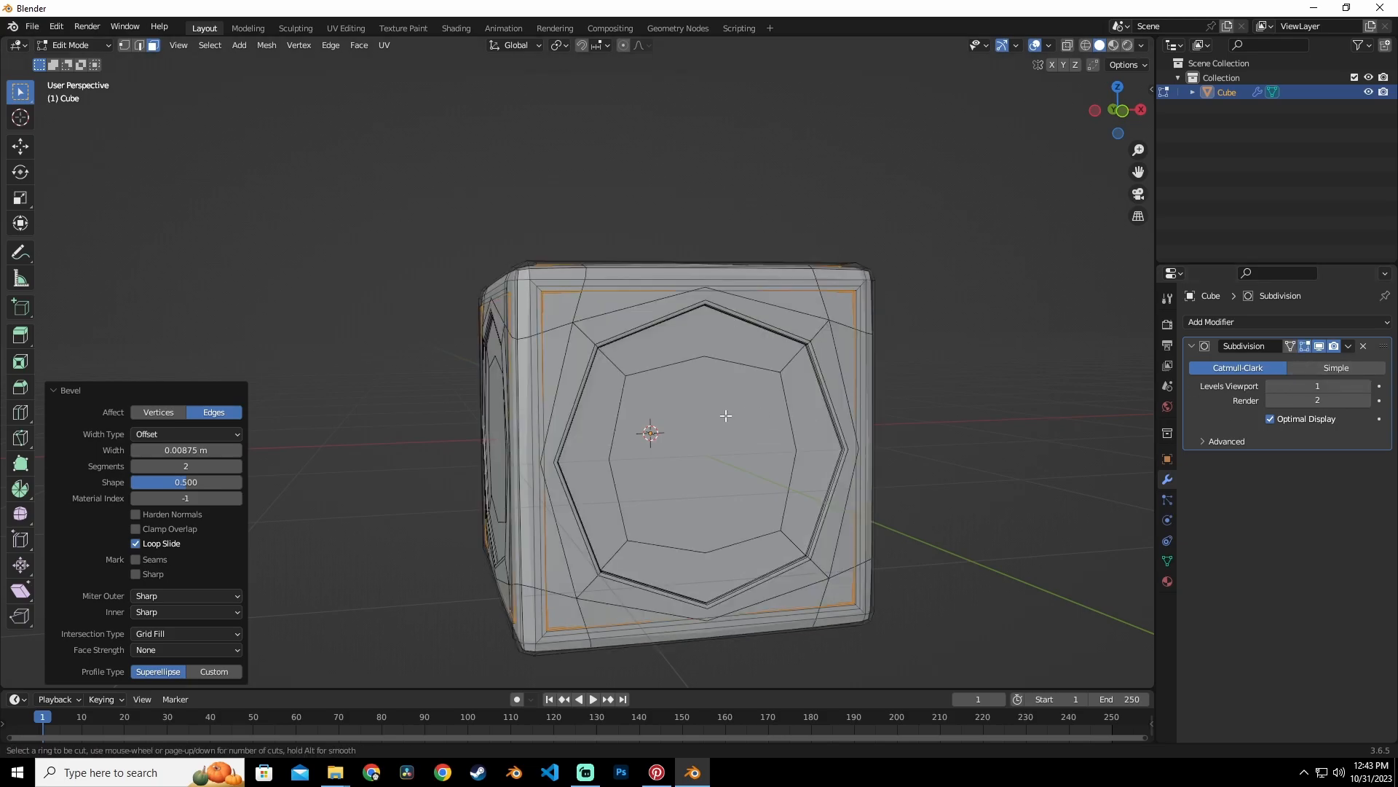
{"action": "left_click", "coordinate": [855, 468]}
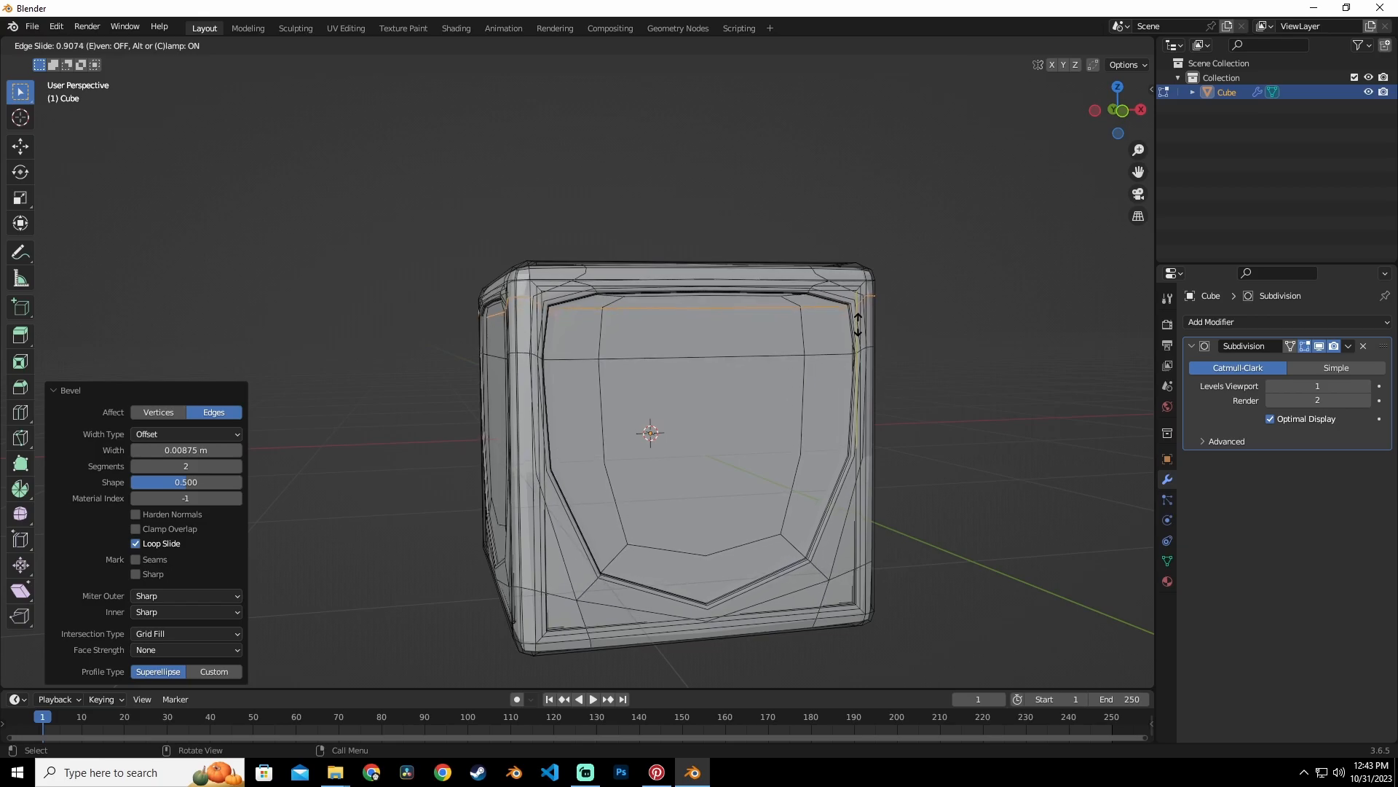
{"action": "left_click", "coordinate": [859, 322]}
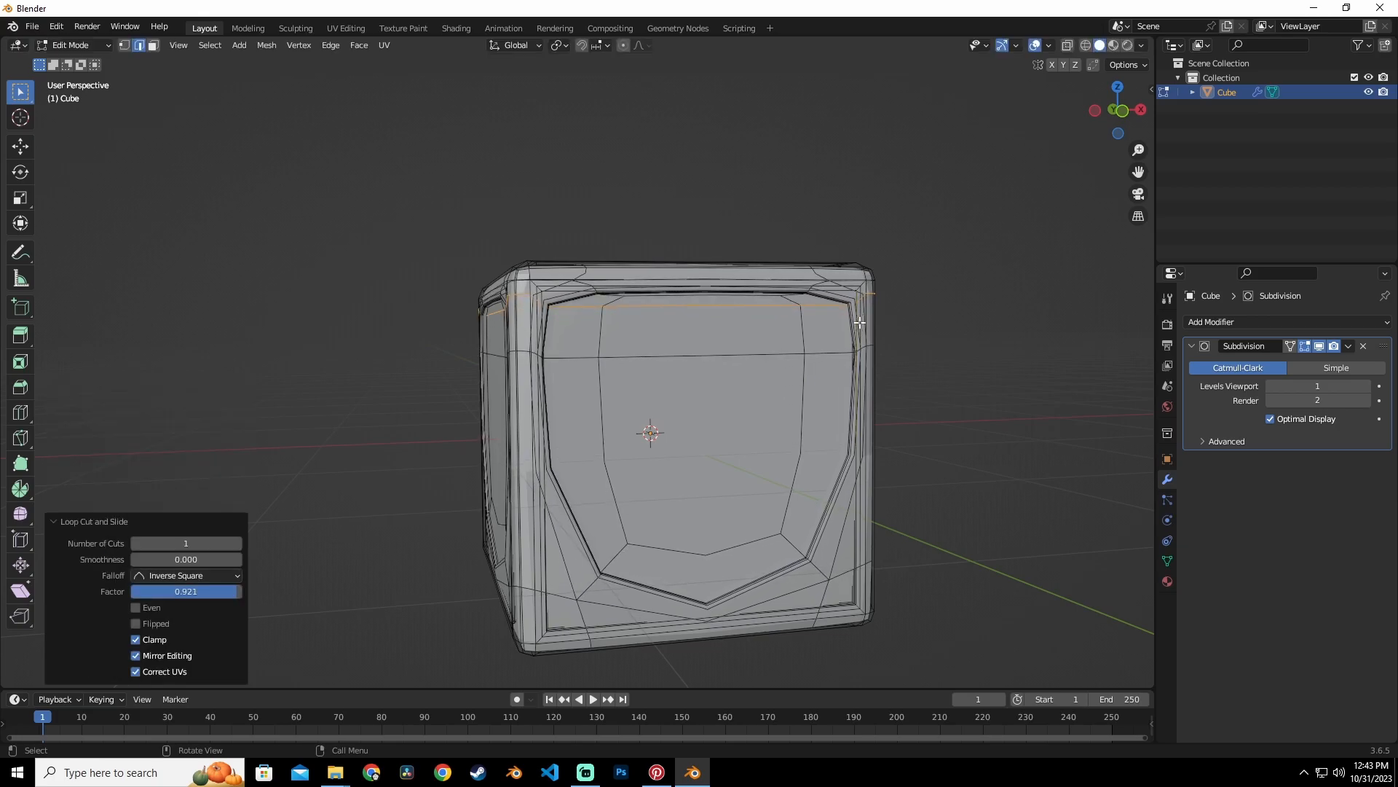
{"action": "key", "text": "ctrl+r"}
{"action": "left_click", "coordinate": [830, 500]}
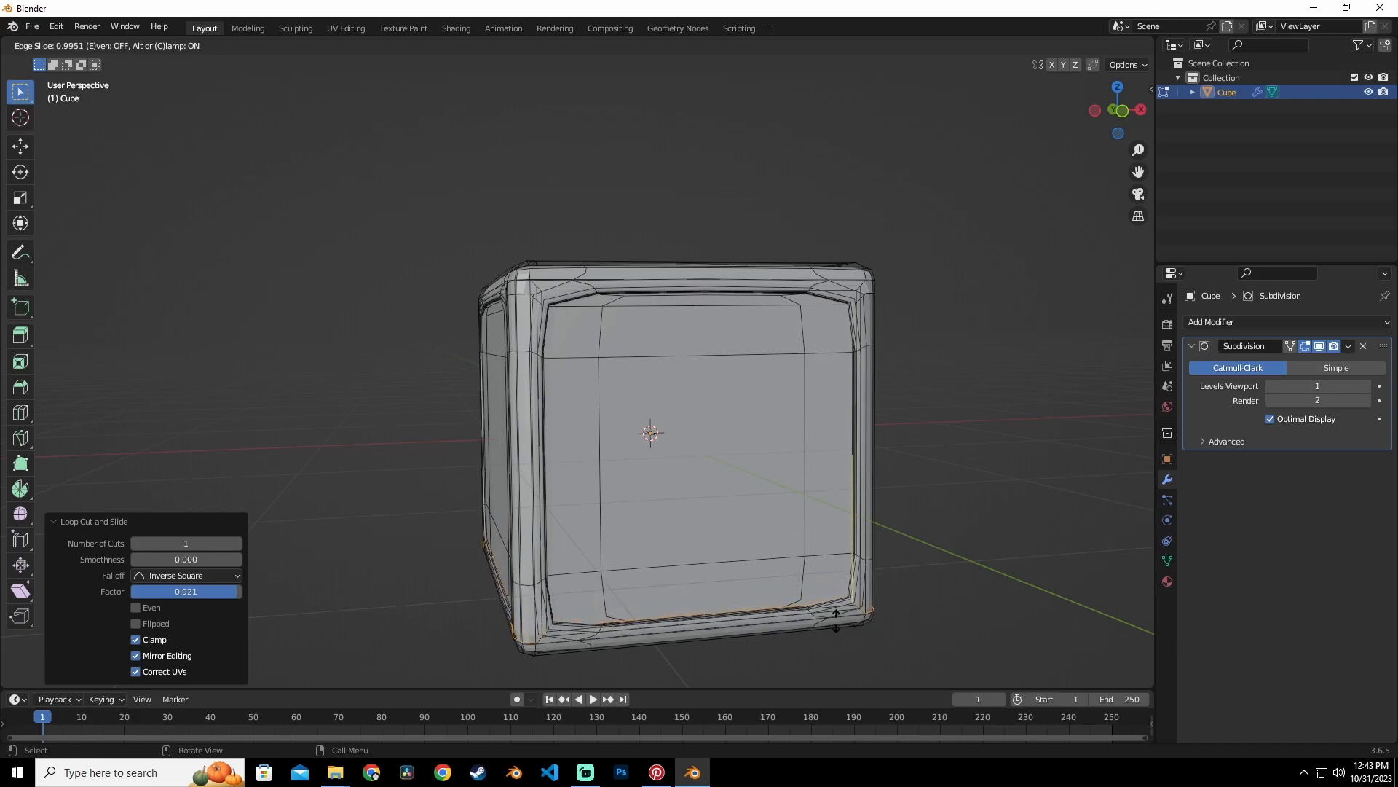
{"action": "left_click", "coordinate": [838, 614]}
Add two vertical loop cuts across the front face, slid by about -0.91 and 0.97 toward its two side edges.
{"action": "key", "text": "ctrl+r"}
{"action": "left_click", "coordinate": [625, 299]}
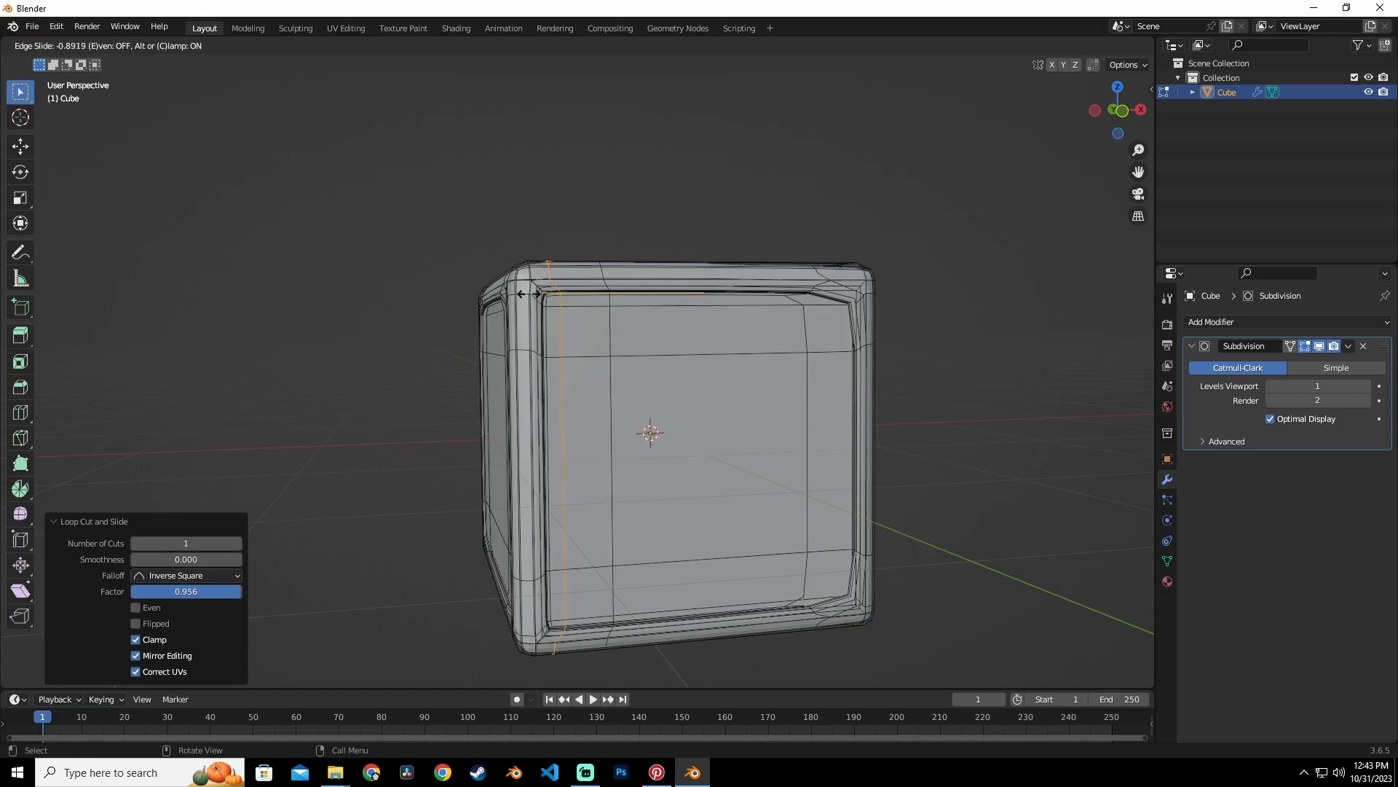
{"action": "left_click", "coordinate": [528, 295]}
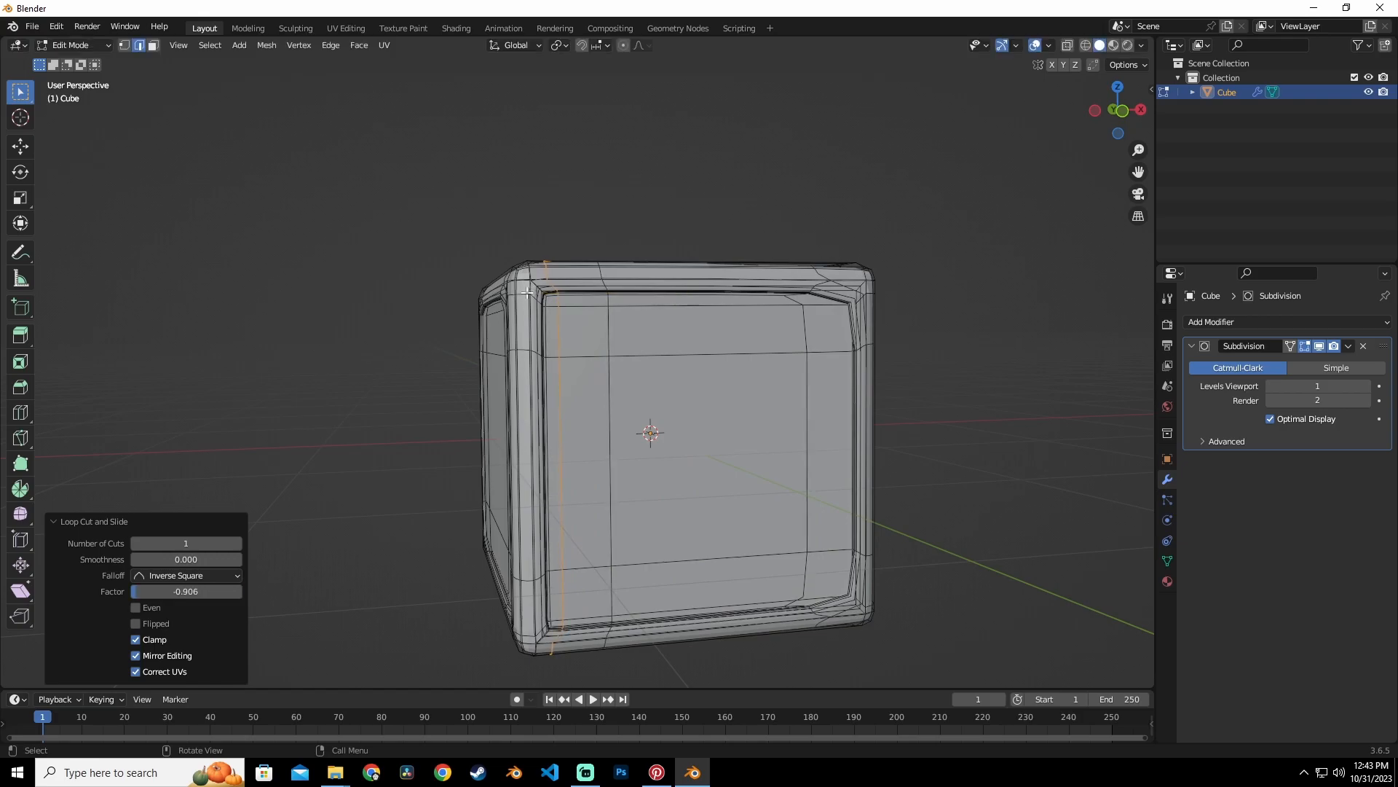
{"action": "key", "text": "ctrl+r"}
{"action": "left_click", "coordinate": [681, 298]}
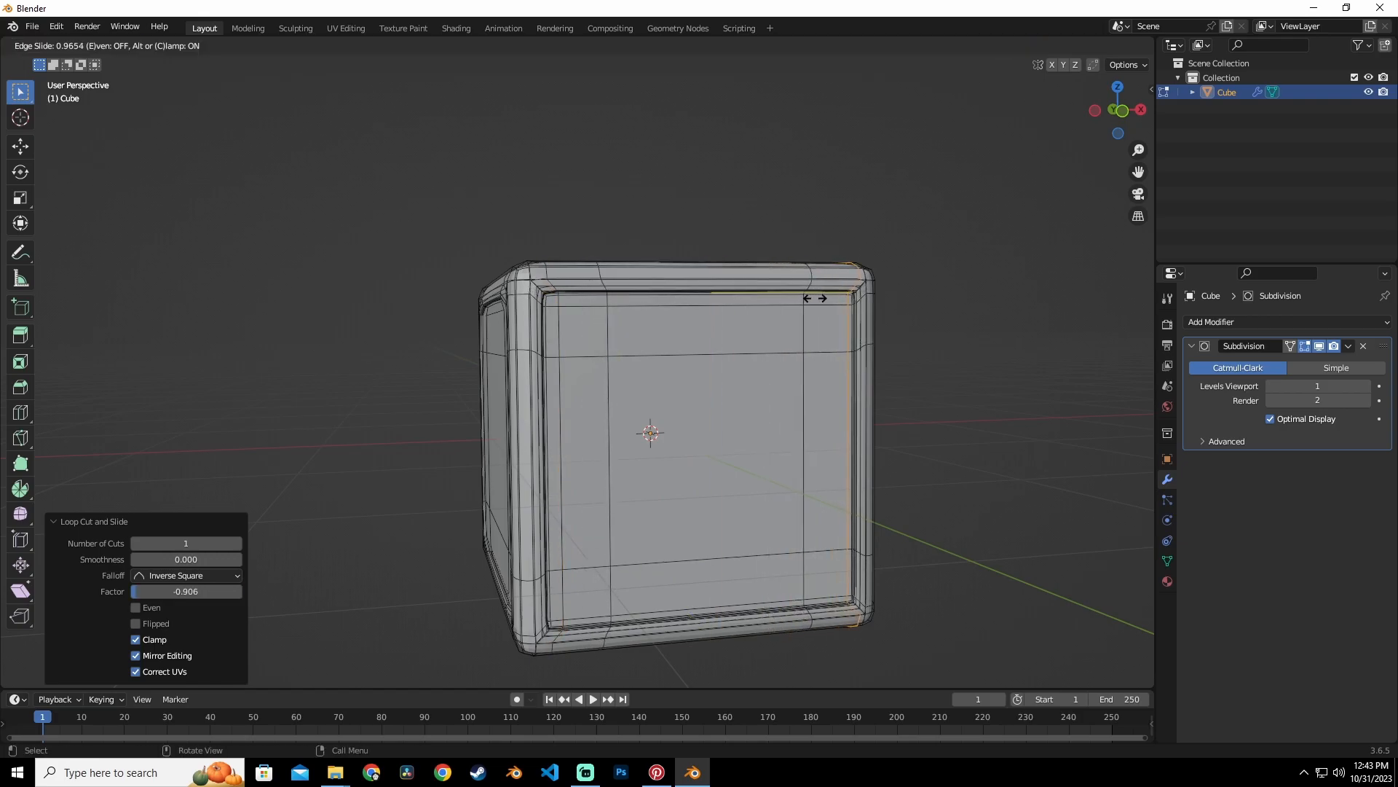
{"action": "left_click", "coordinate": [814, 297]}
Add two vertical loop cuts across the adjacent side face, slid by about -0.94 and 0.95 toward its vertical edges.
{"action": "middle_click_drag", "start_coordinate": [814, 298], "coordinate": [578, 238]}
{"action": "middle_click_drag", "start_coordinate": [620, 384], "coordinate": [645, 353]}
{"action": "key", "text": "ctrl+r"}
{"action": "left_click", "coordinate": [628, 327]}
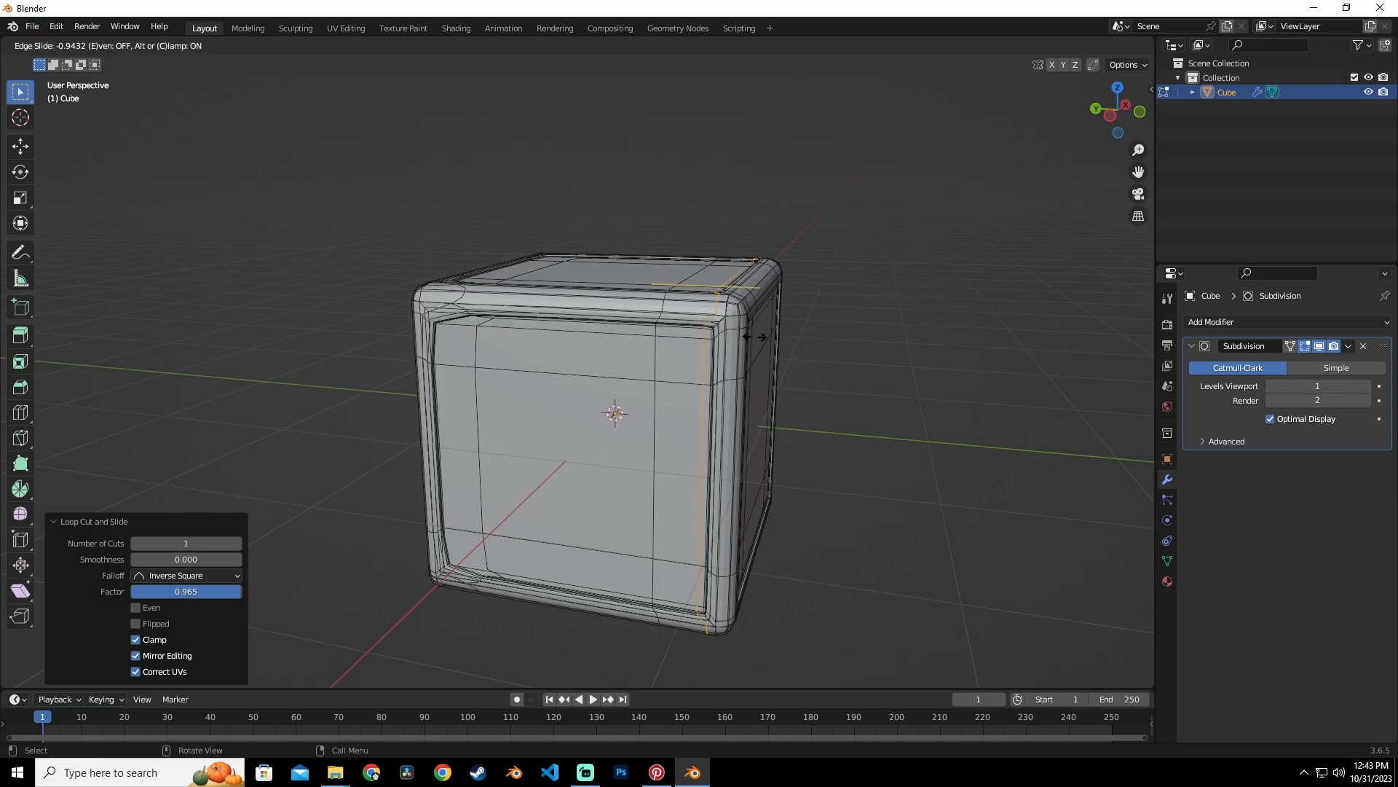
{"action": "left_click", "coordinate": [755, 336]}
{"action": "middle_click_drag", "start_coordinate": [754, 337], "coordinate": [619, 317]}
{"action": "key", "text": "ctrl+r"}
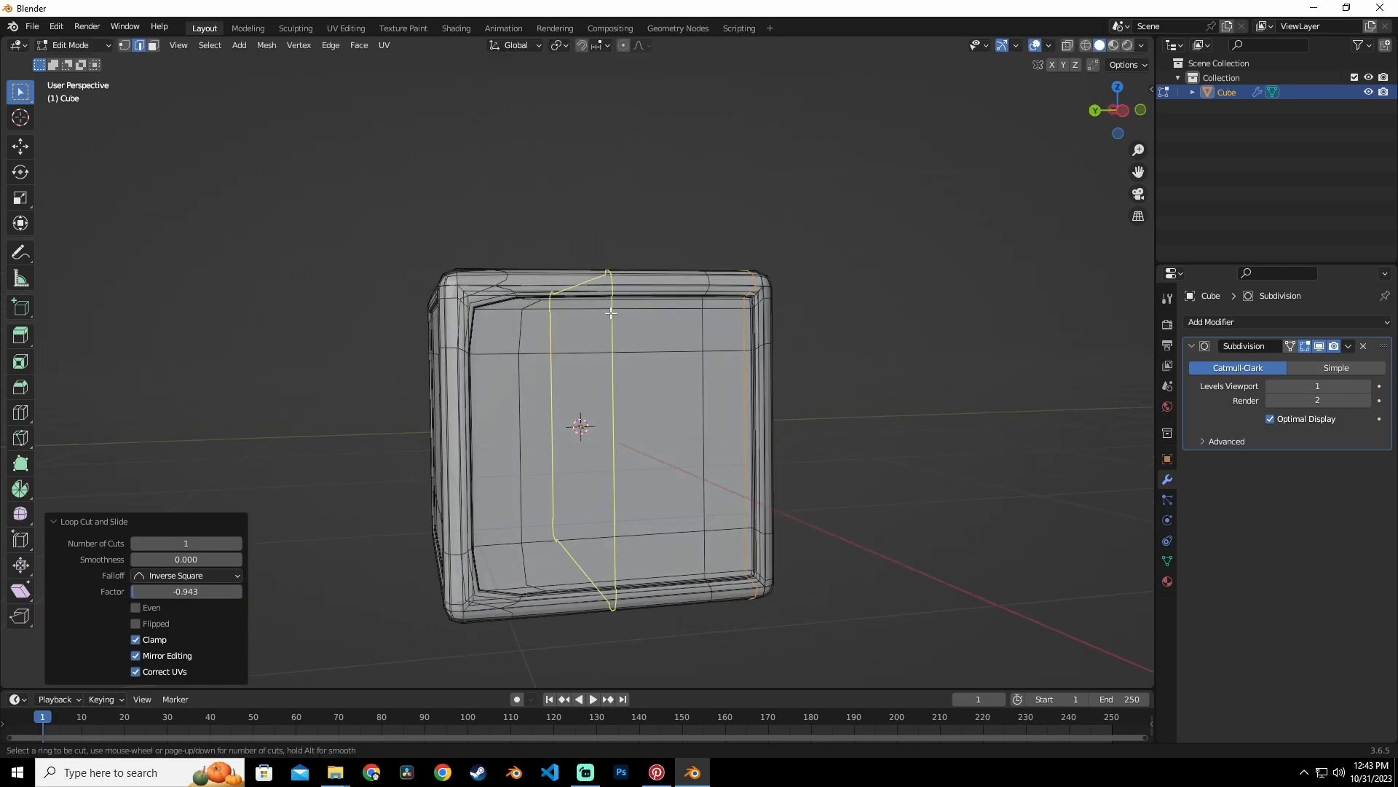
{"action": "left_click", "coordinate": [610, 313]}
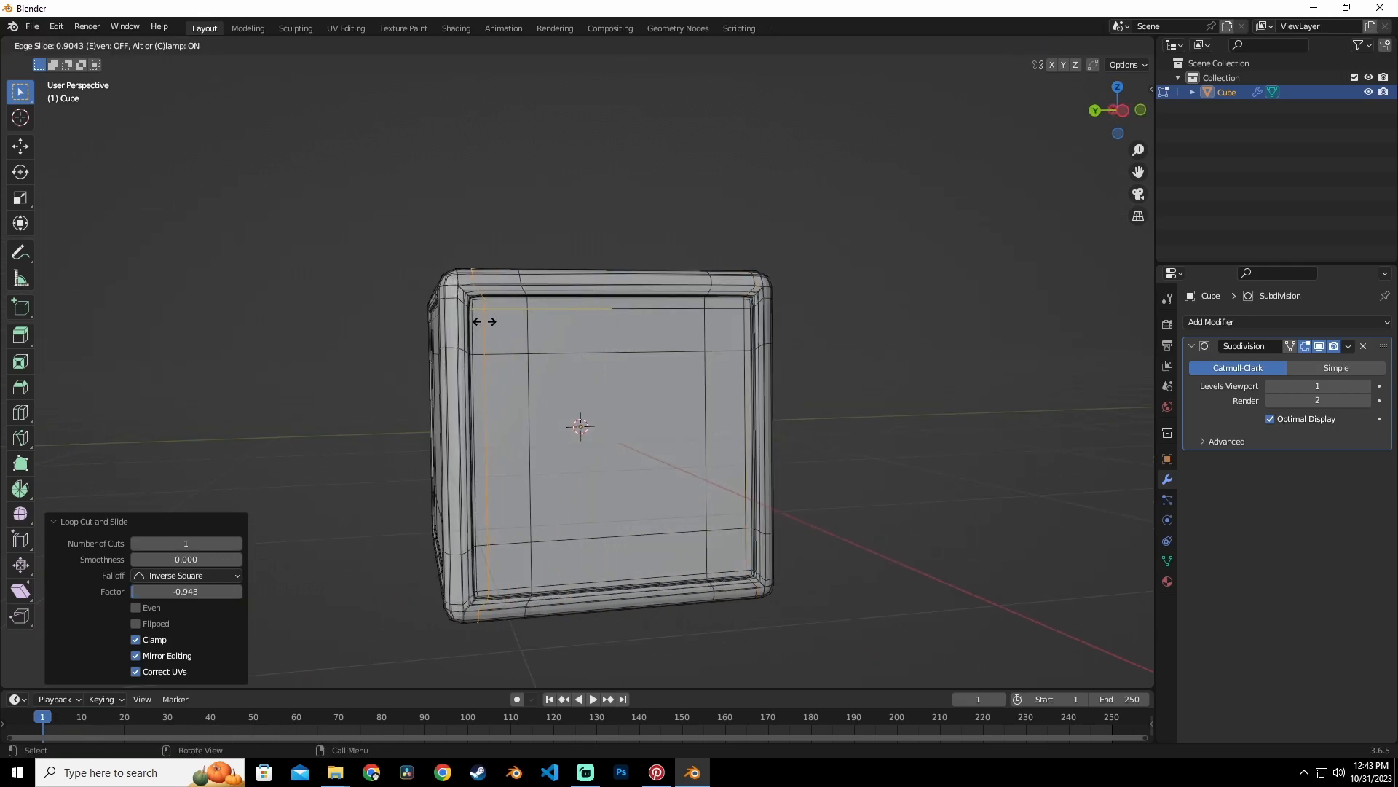
{"action": "left_click", "coordinate": [480, 321]}
Turn off the Wireframe geometry overlay in the viewport.
{"action": "middle_click_drag", "start_coordinate": [529, 349], "coordinate": [627, 350]}
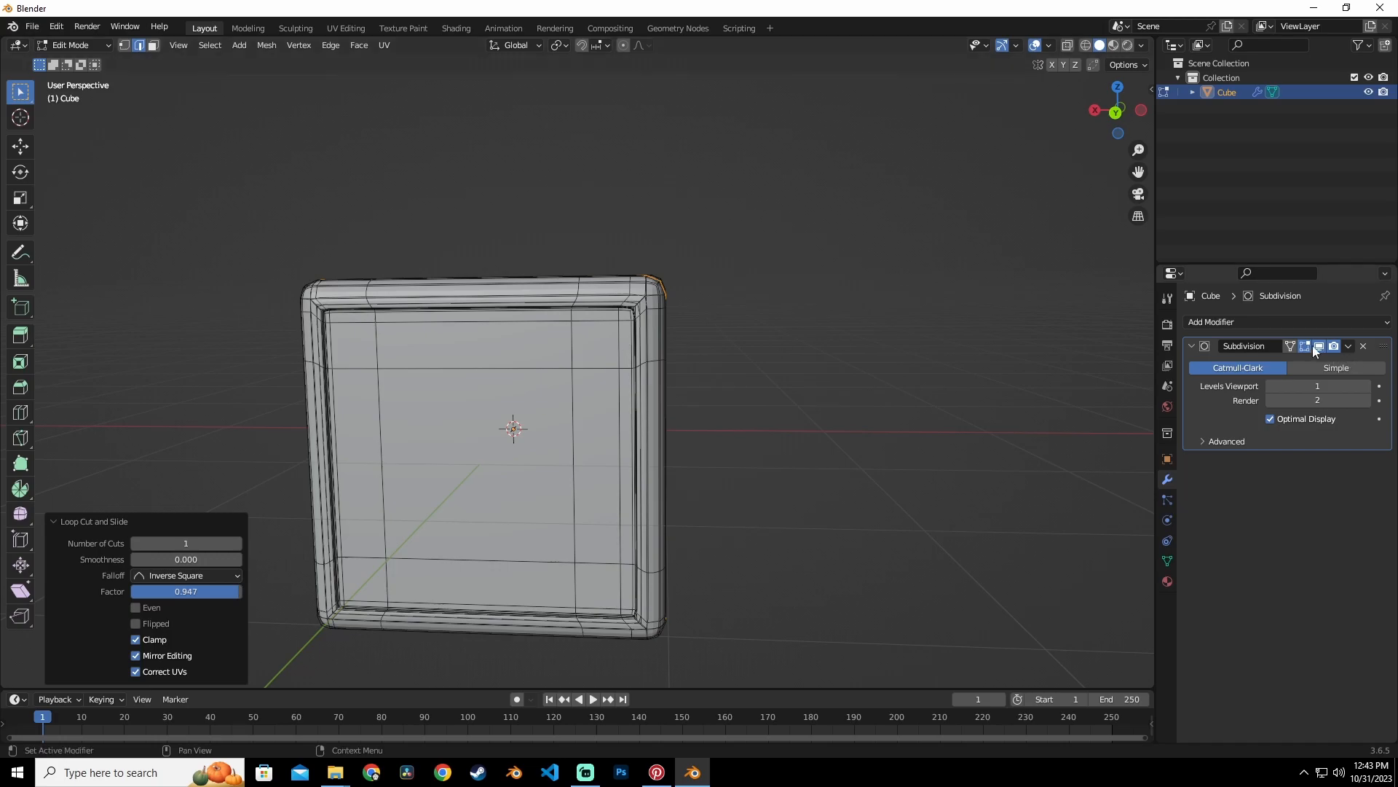
{"action": "left_click", "coordinate": [1051, 47]}
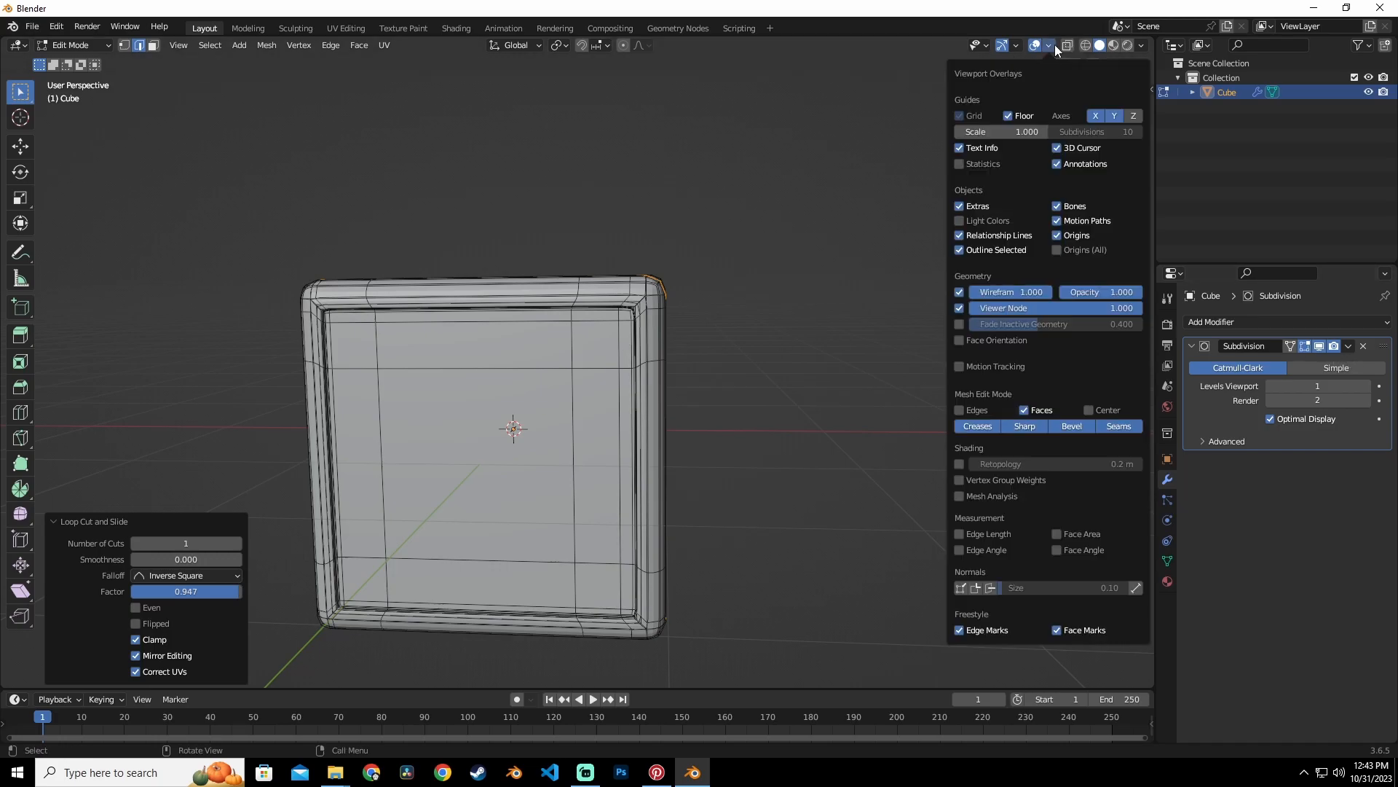
{"action": "left_click", "coordinate": [959, 292]}
{"action": "middle_click_drag", "start_coordinate": [704, 347], "coordinate": [633, 342]}
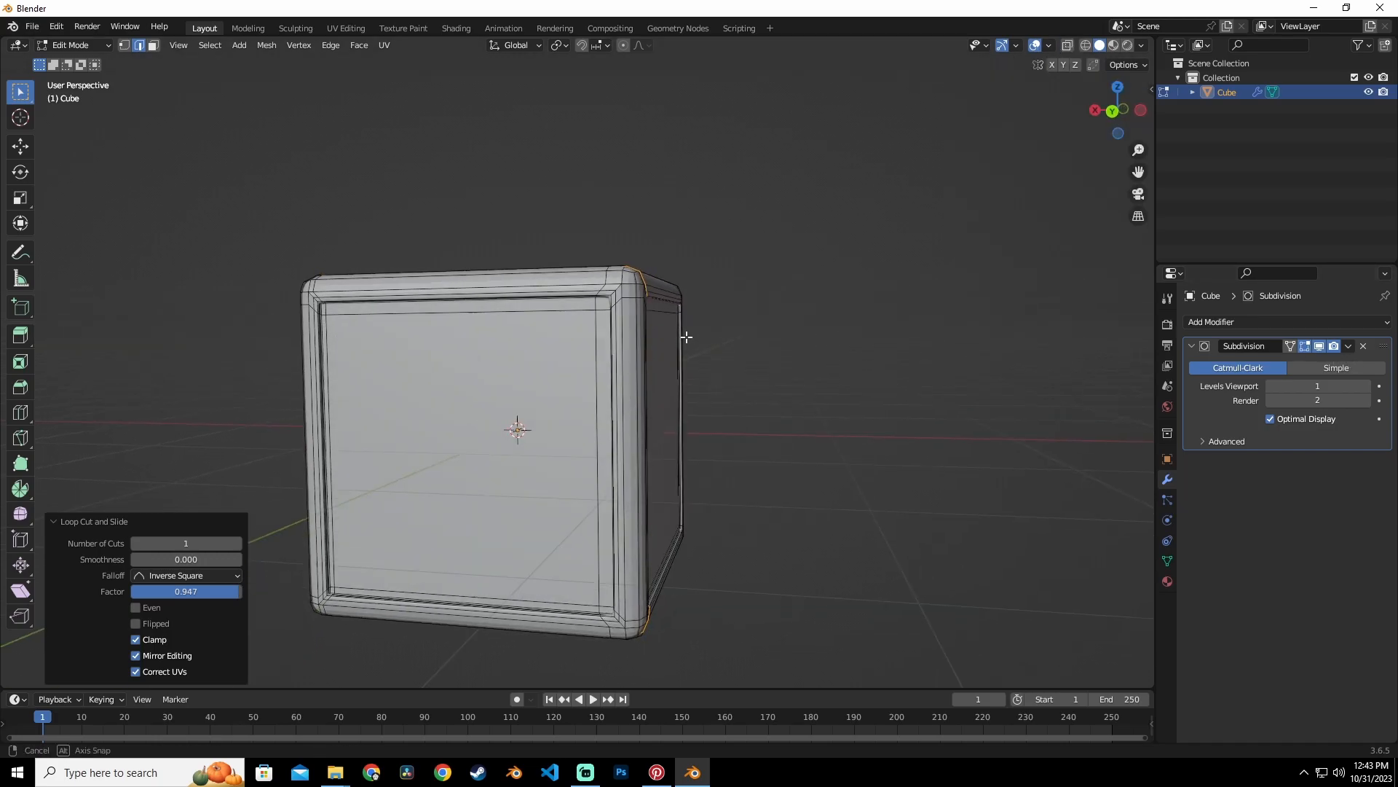
Switch to Object Mode and shade the cube smooth with Auto Smooth at 30°.
{"action": "left_click", "coordinate": [73, 45]}
{"action": "left_click", "coordinate": [67, 54]}
{"action": "middle_click_drag", "start_coordinate": [316, 187], "coordinate": [654, 295]}
{"action": "right_click", "coordinate": [589, 253]}
{"action": "left_click", "coordinate": [591, 266]}
Raise the cube's viewport subdivision level to 2, deselect the cube and inspect its smoothed edges and recesses.
{"action": "scroll", "coordinate": [684, 299], "scroll_direction": "up", "scroll_amount": 4}
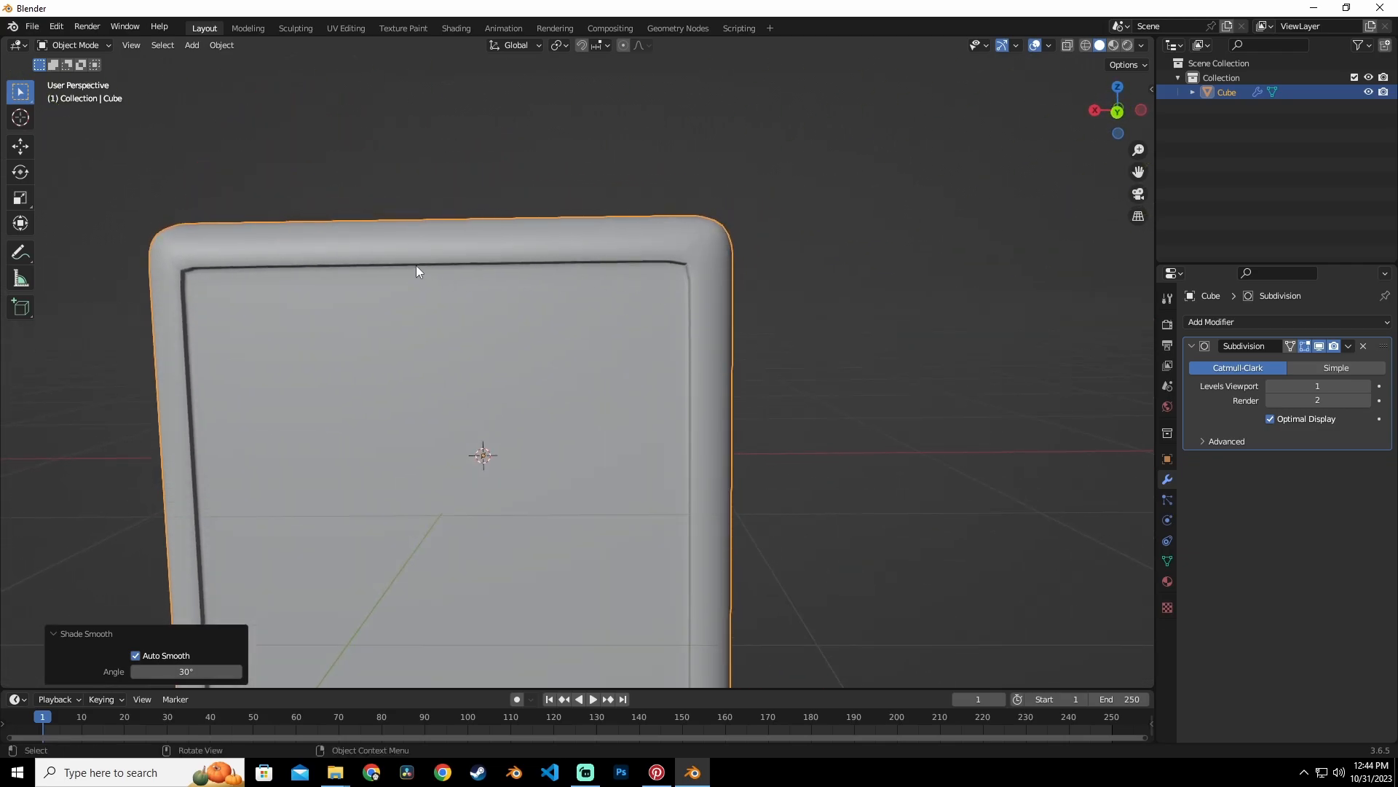
{"action": "key", "text": "ctrl+2"}
{"action": "mouse_move", "coordinate": [674, 251]}
{"action": "middle_mouse_down"}
{"action": "mouse_move", "coordinate": [670, 316]}
{"action": "mouse_move", "coordinate": [668, 245]}
{"action": "middle_mouse_up"}
{"action": "middle_click_drag", "start_coordinate": [934, 359], "coordinate": [578, 452]}
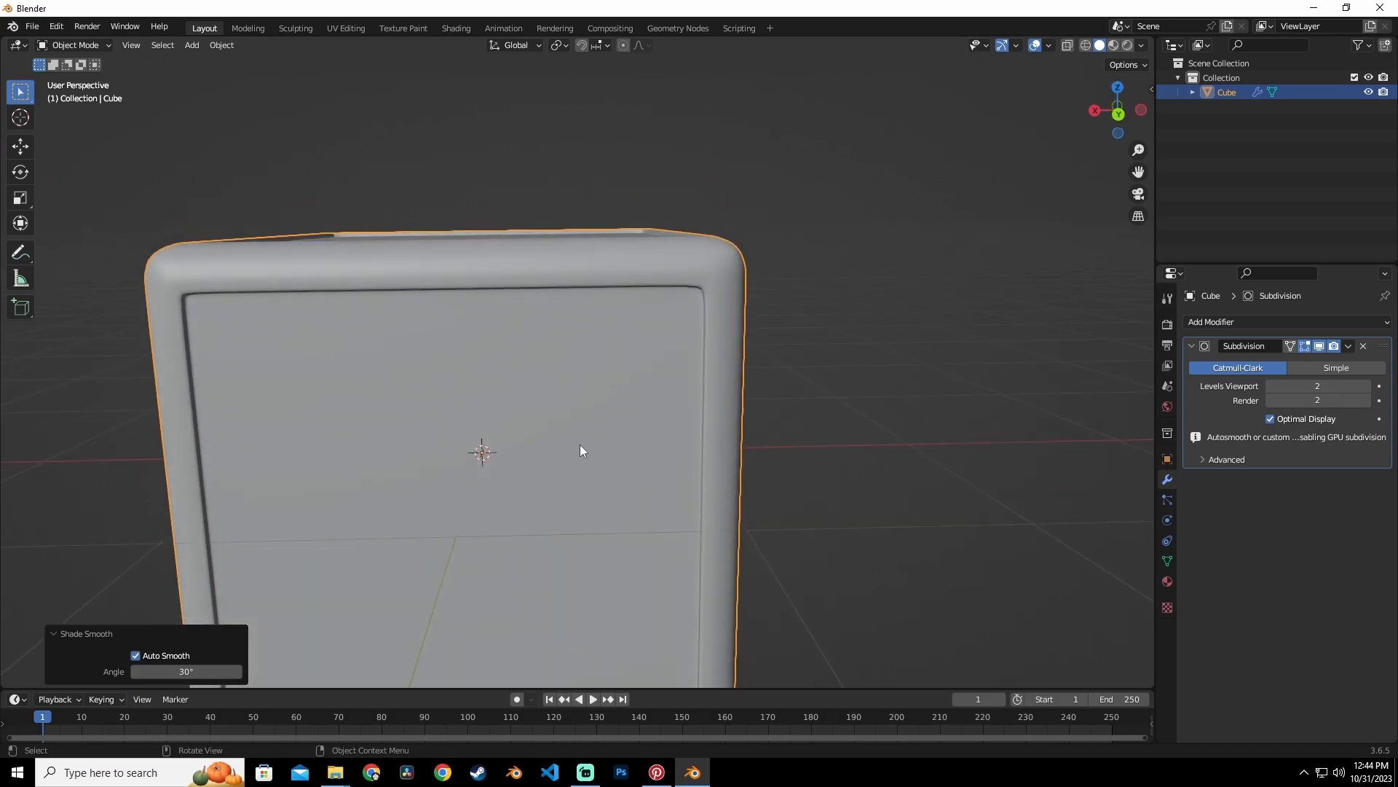
{"action": "middle_click_drag", "start_coordinate": [600, 374], "coordinate": [572, 384]}
{"action": "left_click", "coordinate": [889, 349]}
{"action": "scroll", "coordinate": [823, 351], "scroll_direction": "down", "scroll_amount": 2}
{"action": "middle_click_drag", "start_coordinate": [706, 360], "coordinate": [732, 376]}
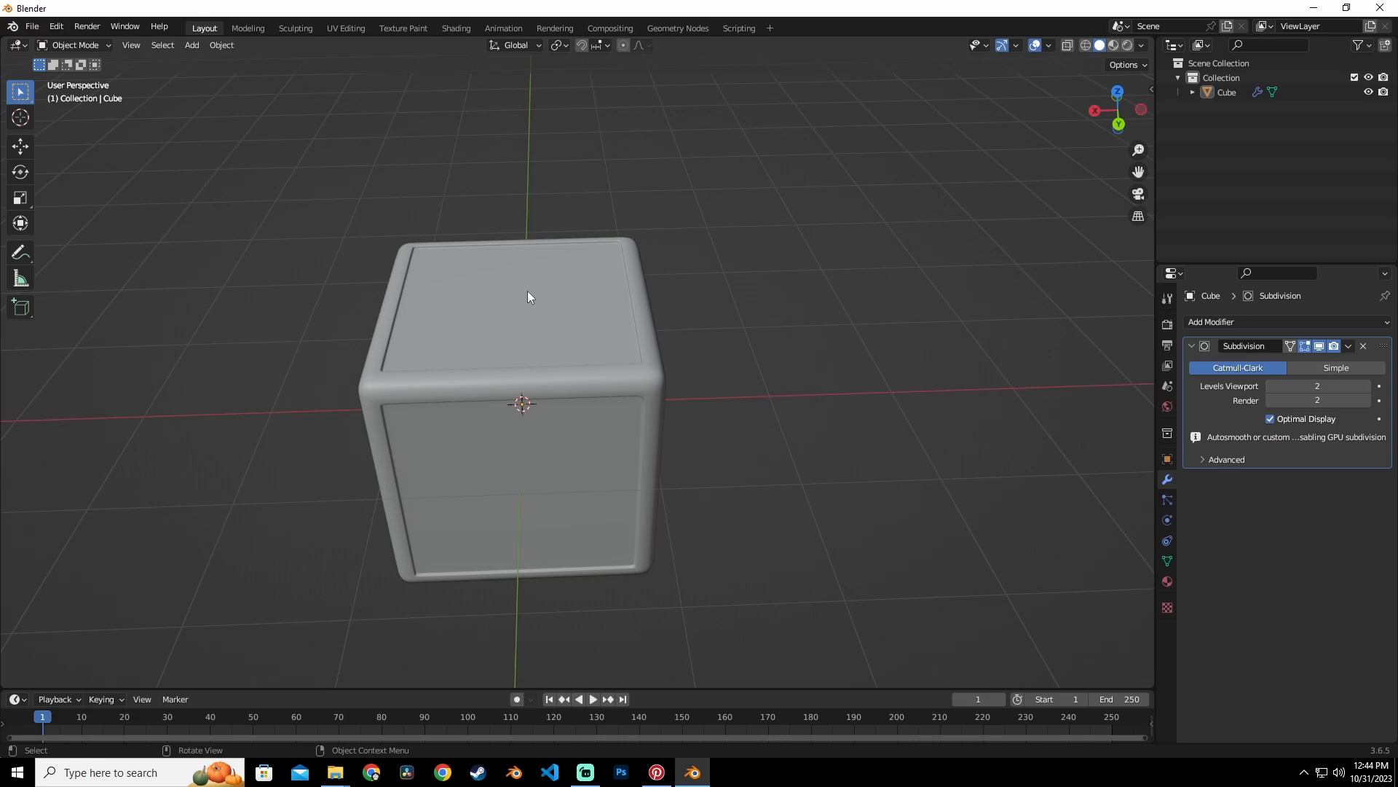
{"action": "middle_click_drag", "start_coordinate": [552, 284], "coordinate": [527, 396]}
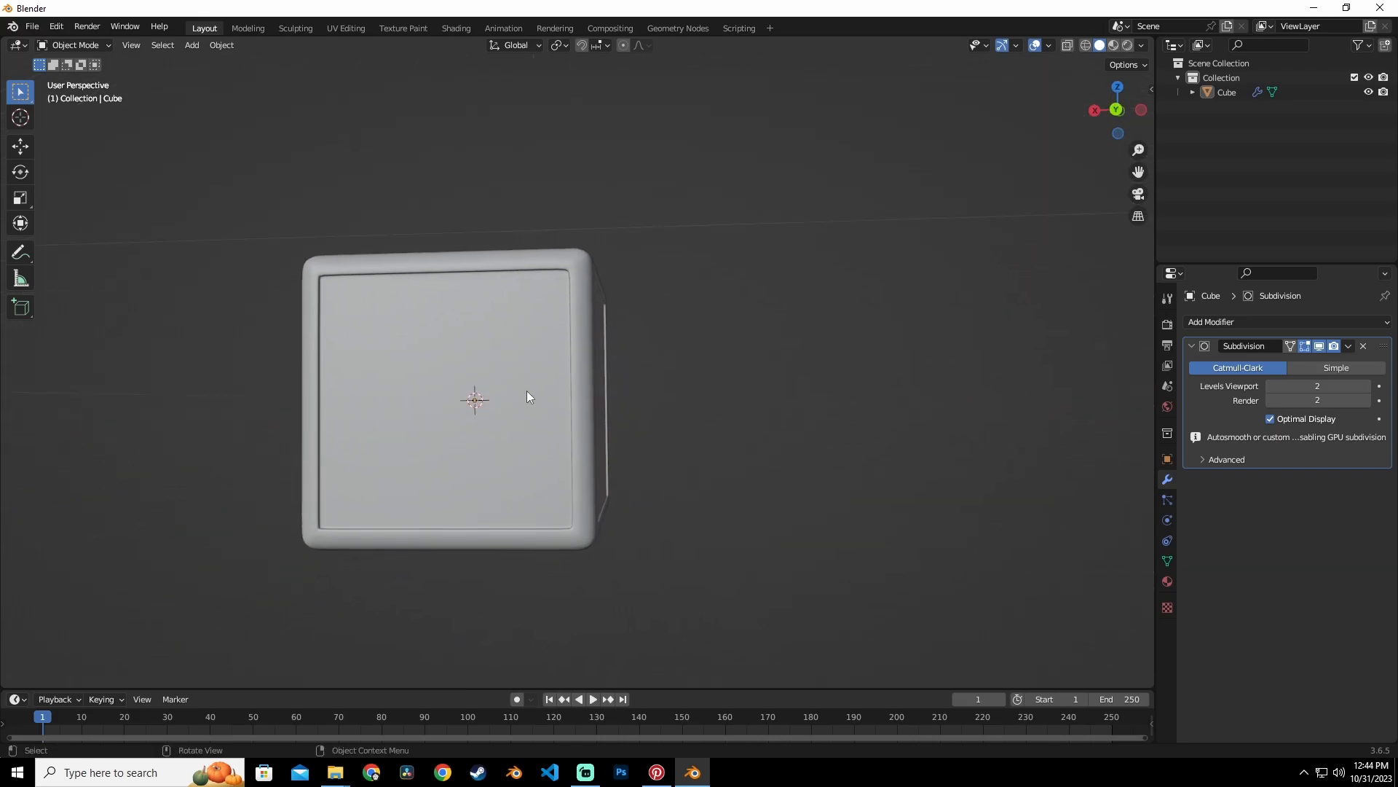
Add an Array modifier to the cube with a count of 3 along X, and collapse both modifiers' settings.
{"action": "left_click", "coordinate": [1193, 347]}
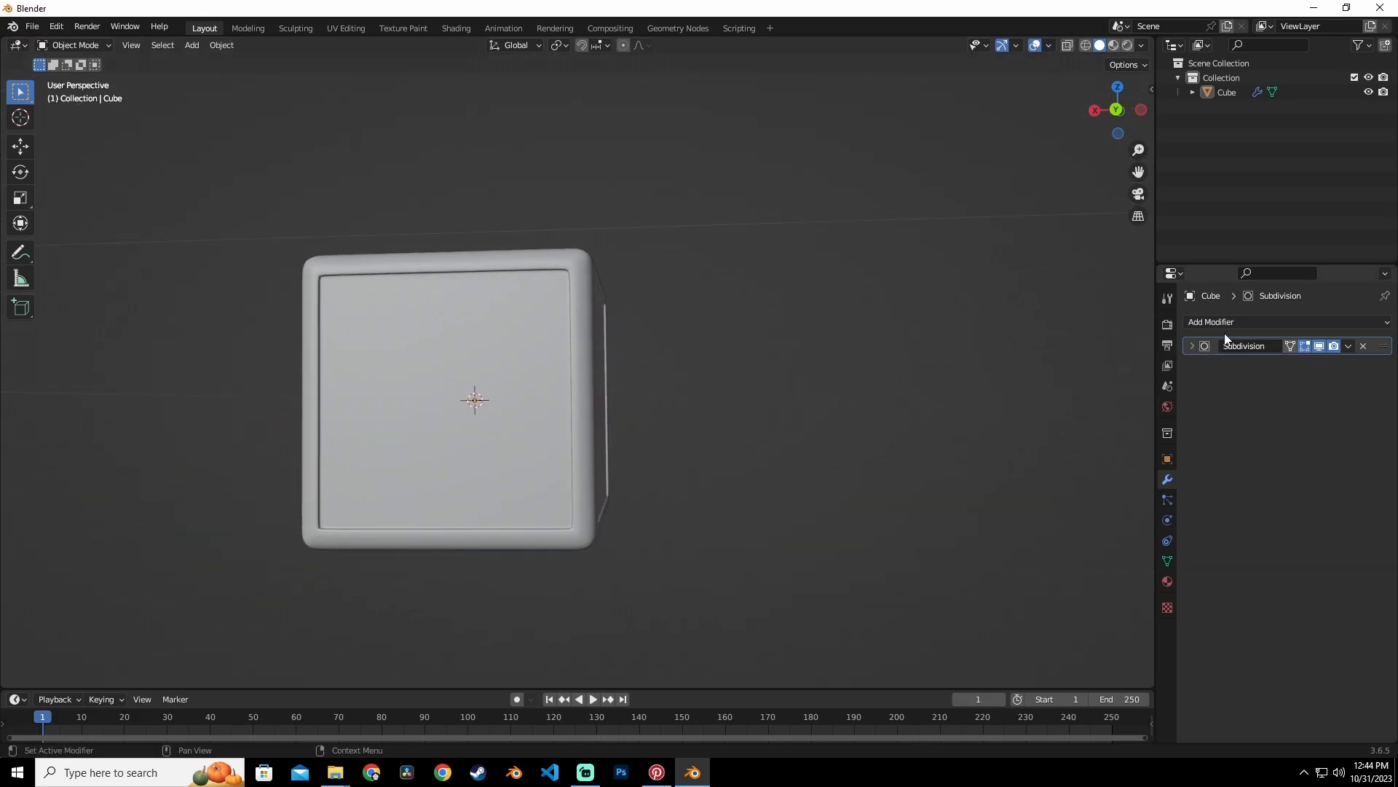
{"action": "left_click", "coordinate": [1249, 322]}
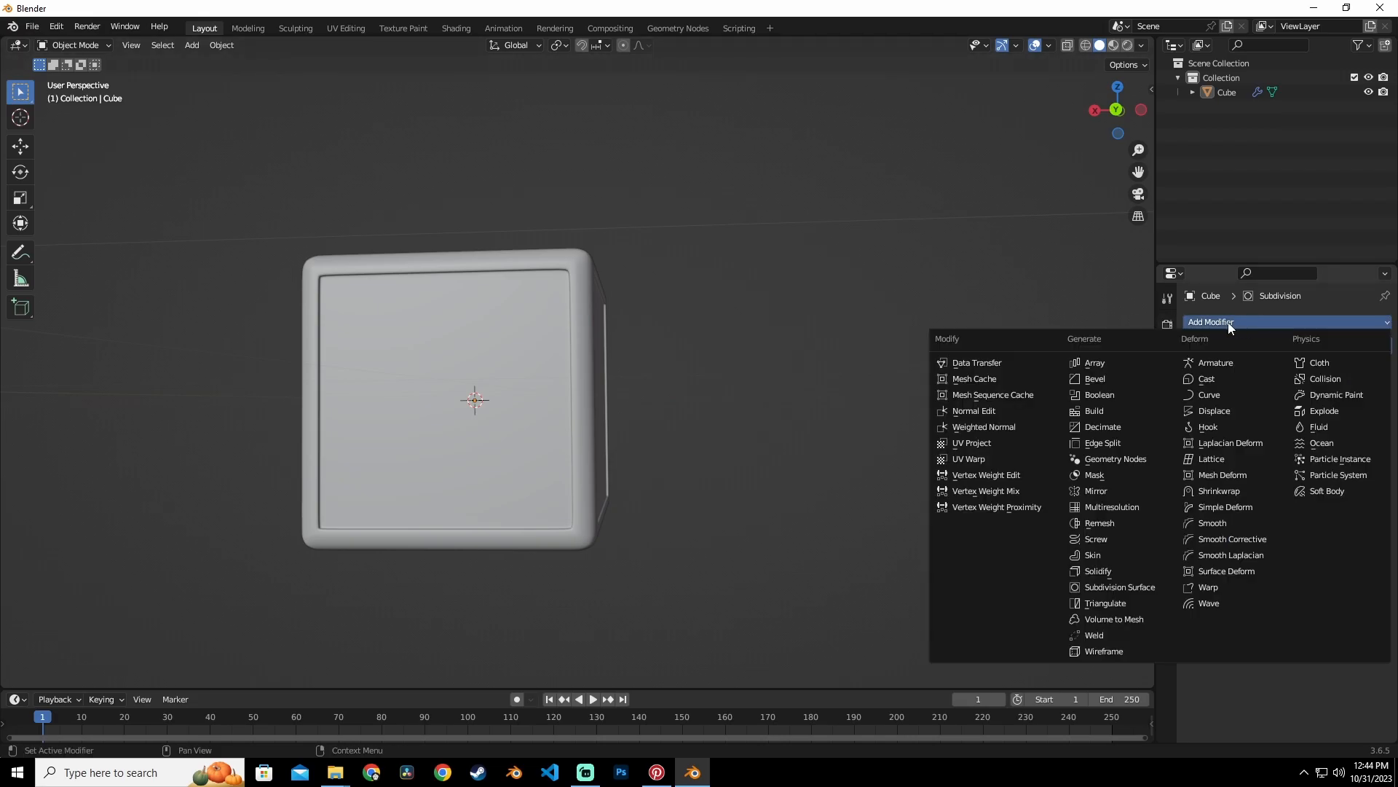
{"action": "left_click", "coordinate": [1121, 362]}
{"action": "key", "text": "KP_Decimal"}
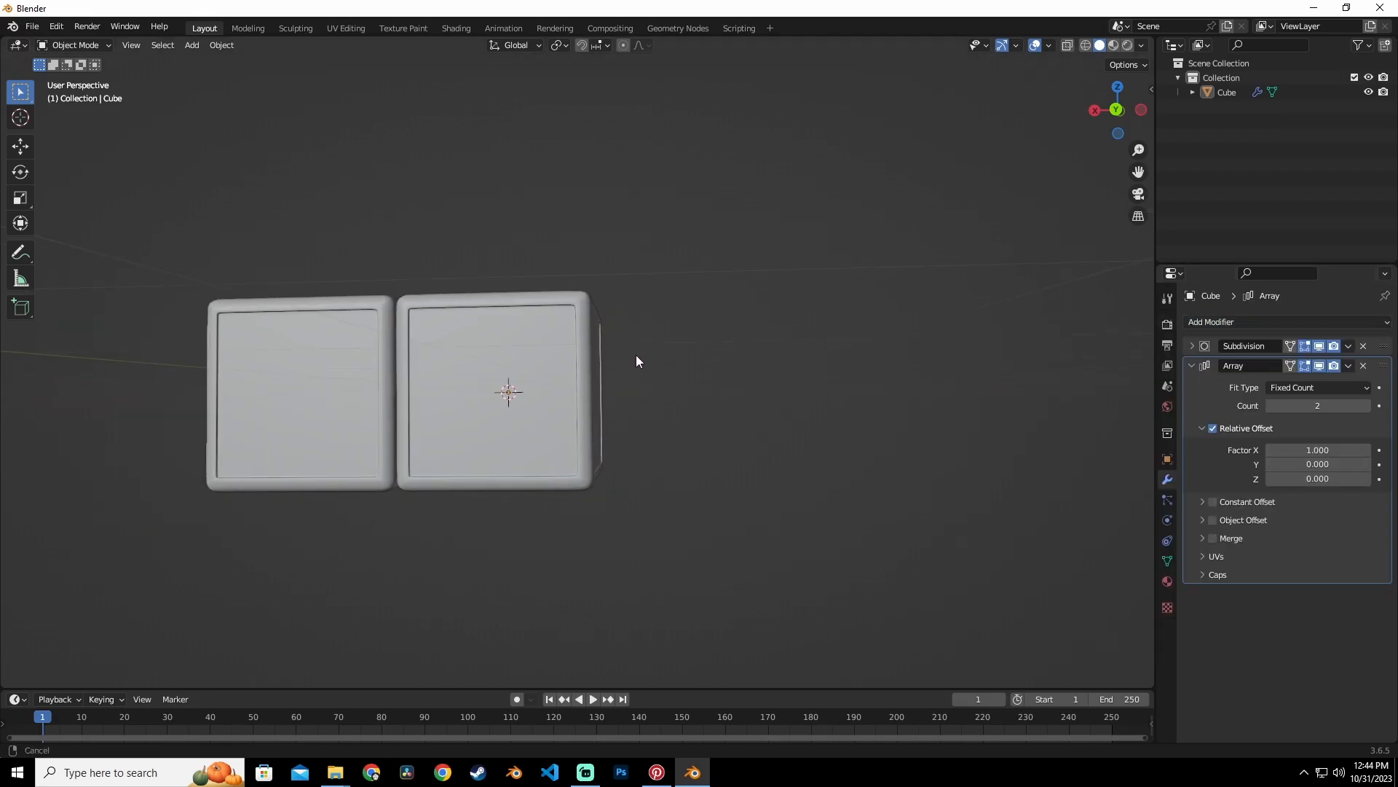
{"action": "left_click", "coordinate": [1366, 406]}
{"action": "middle_click_drag", "start_coordinate": [714, 408], "coordinate": [631, 434]}
{"action": "left_click", "coordinate": [1192, 365]}
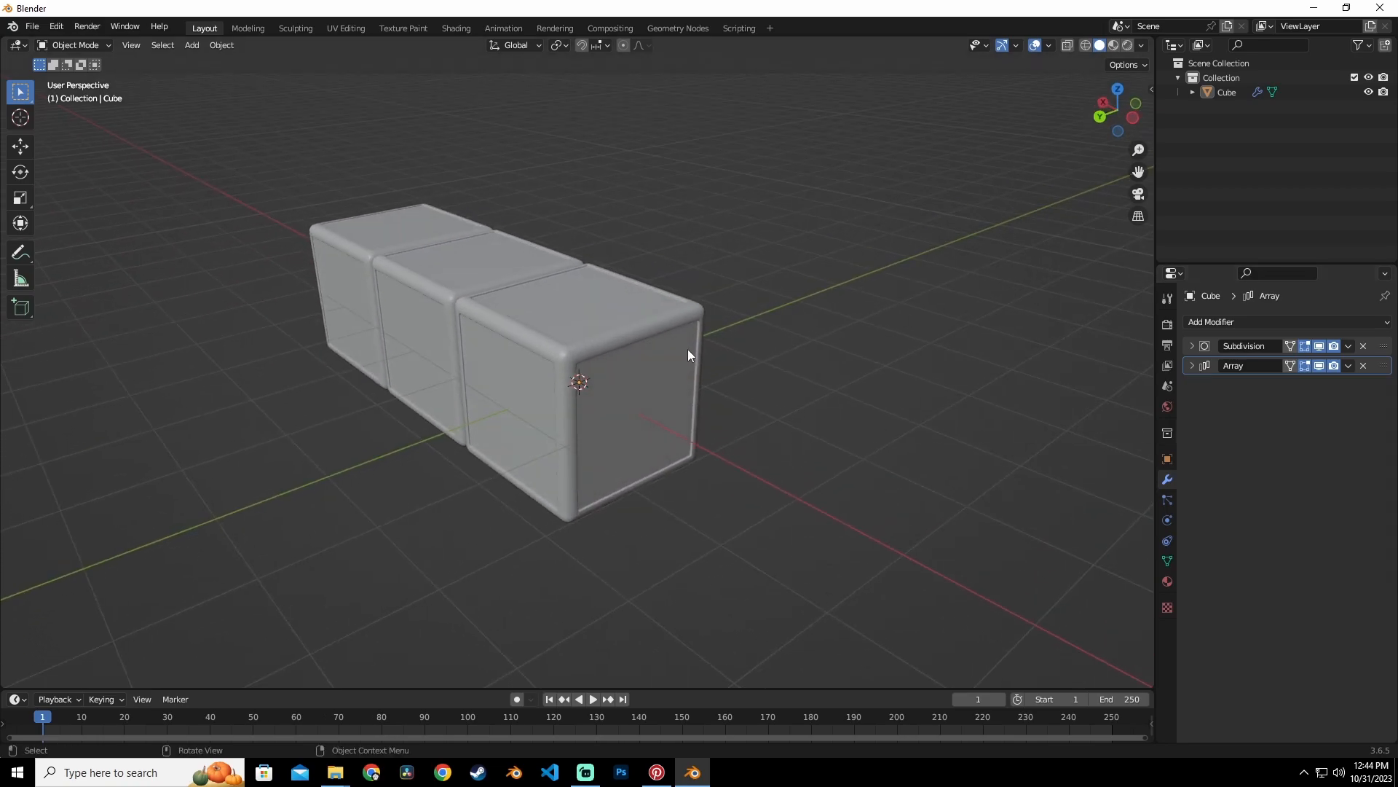
Add a second Array modifier to the cube and set its relative offset to 0 along X and 1 along Y.
{"action": "left_click", "coordinate": [1272, 322]}
{"action": "left_click", "coordinate": [1132, 361]}
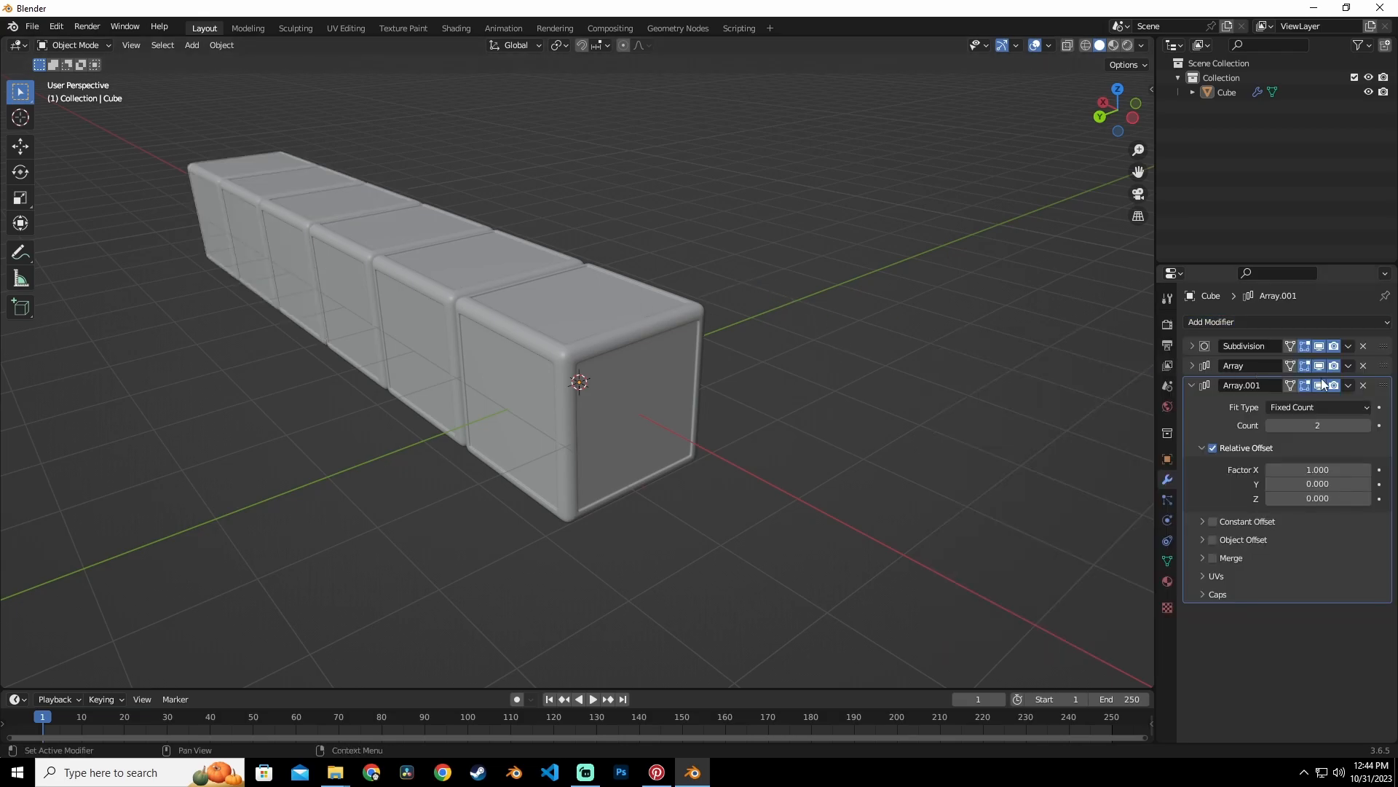
{"action": "left_click", "coordinate": [1295, 470]}
{"action": "type", "text": "0"}
{"action": "key", "text": "Return"}
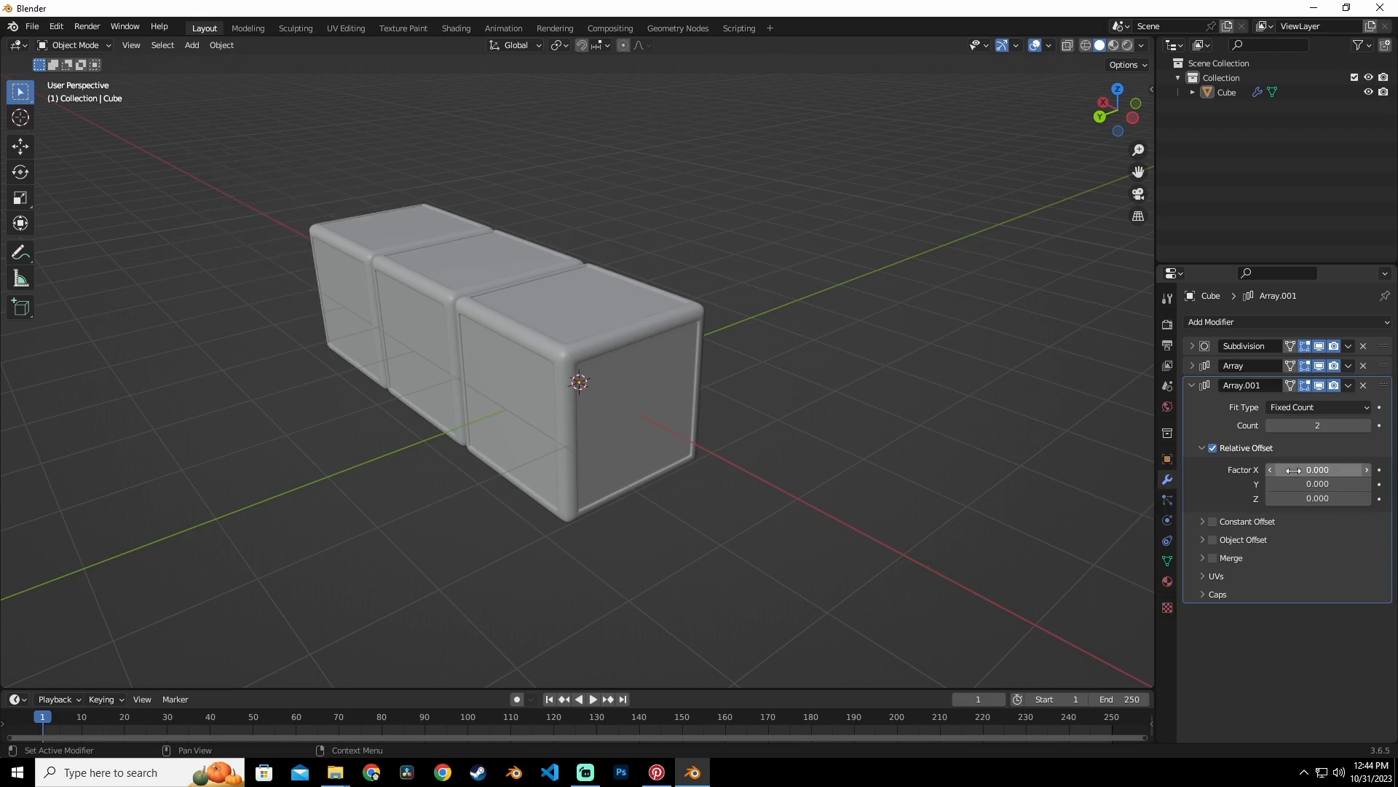
{"action": "left_click", "coordinate": [1311, 484]}
{"action": "type", "text": "1"}
{"action": "key", "text": "Return"}
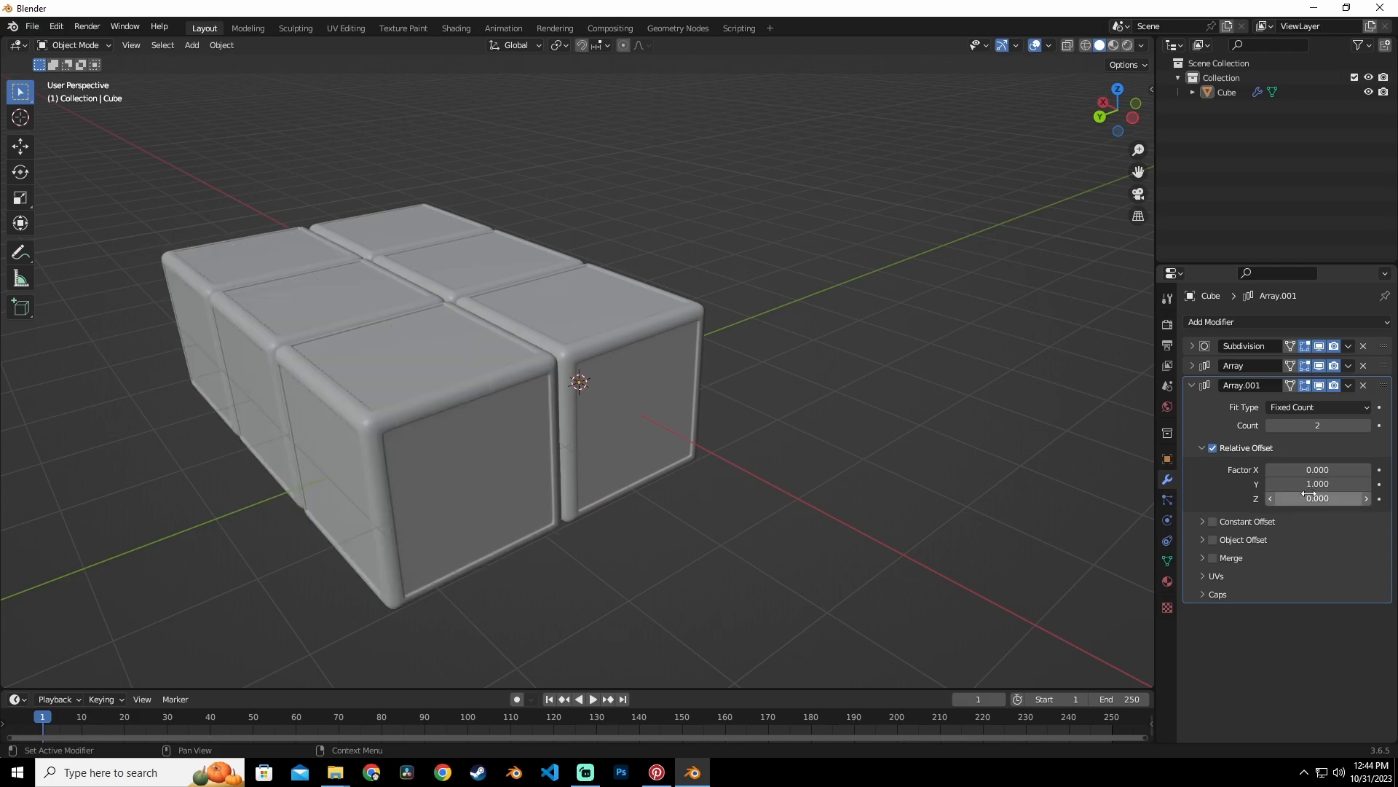
Set the second array's count to 3 and collapse its settings.
{"action": "left_click", "coordinate": [1366, 426]}
{"action": "middle_click_drag", "start_coordinate": [667, 467], "coordinate": [526, 427]}
{"action": "middle_click_drag", "start_coordinate": [618, 424], "coordinate": [670, 427]}
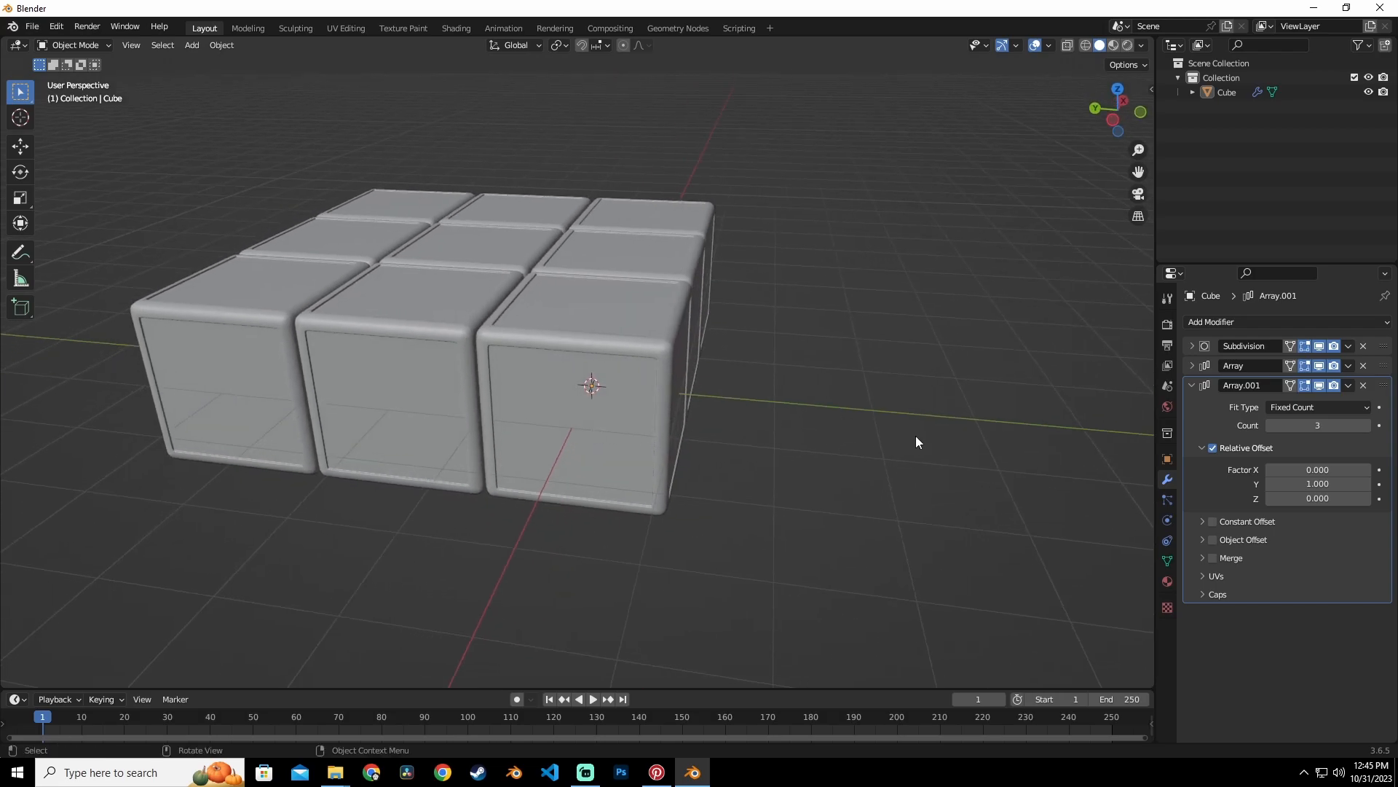
{"action": "left_click", "coordinate": [1192, 386]}
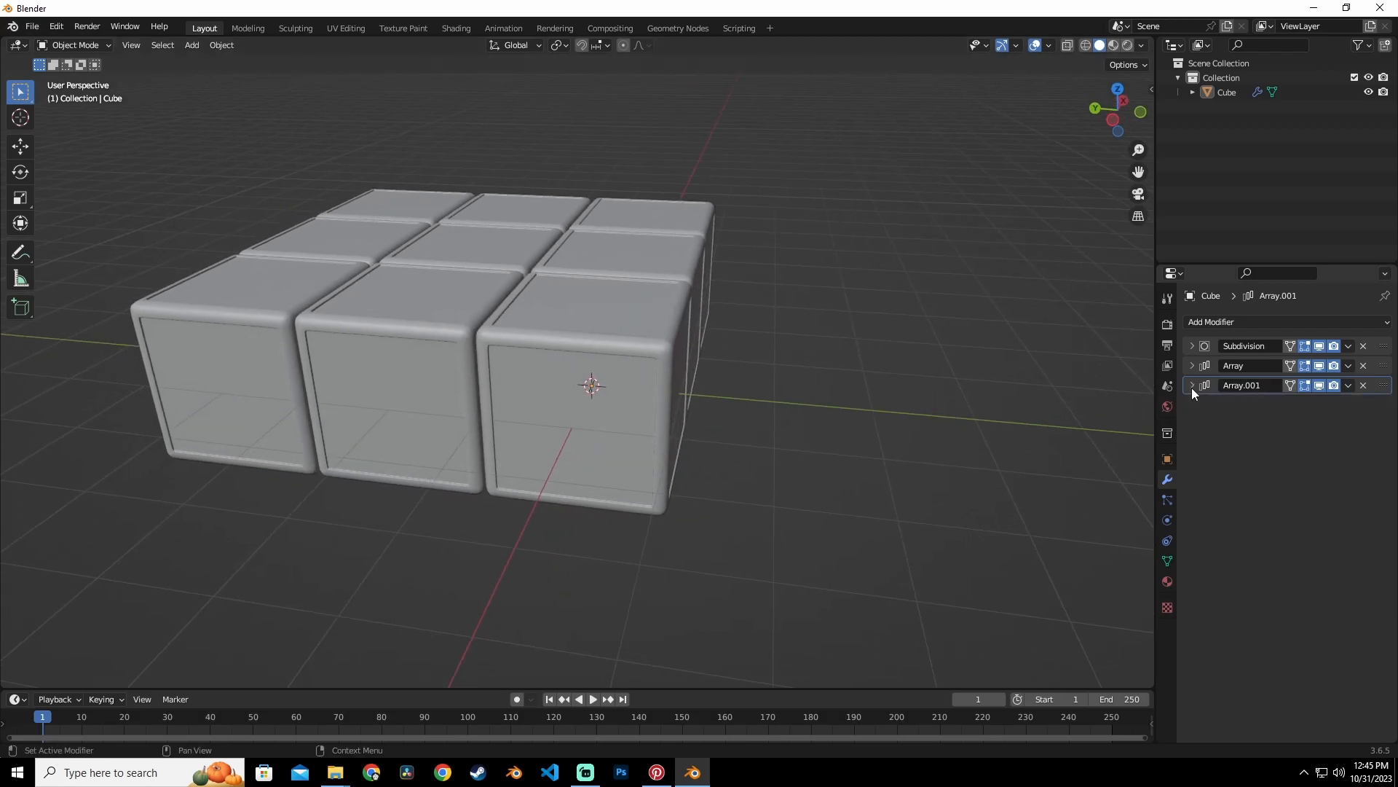
Add a third Array modifier to the cube with a relative offset of 0 along X and 1 along Z.
{"action": "left_click", "coordinate": [1248, 322]}
{"action": "left_click", "coordinate": [1093, 362]}
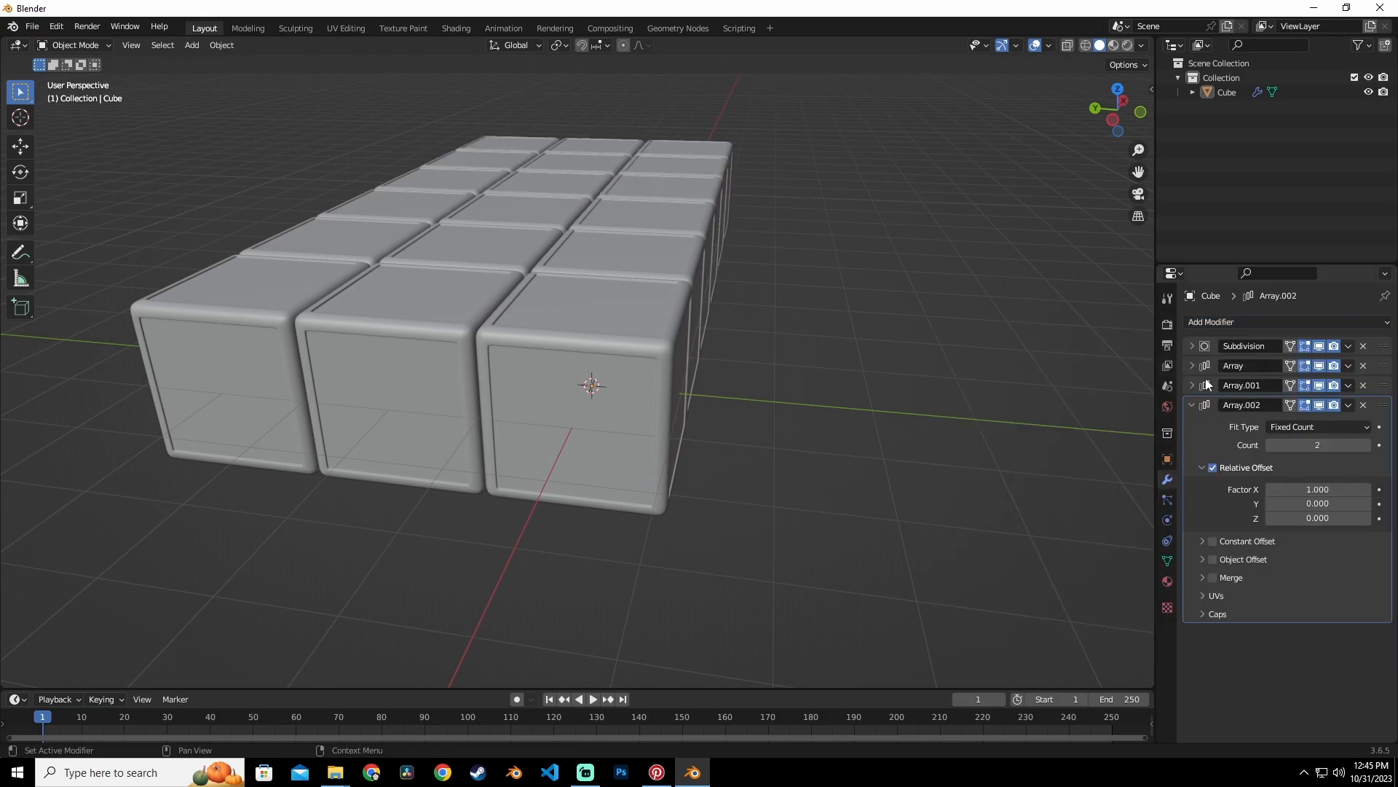
{"action": "left_click", "coordinate": [1315, 490]}
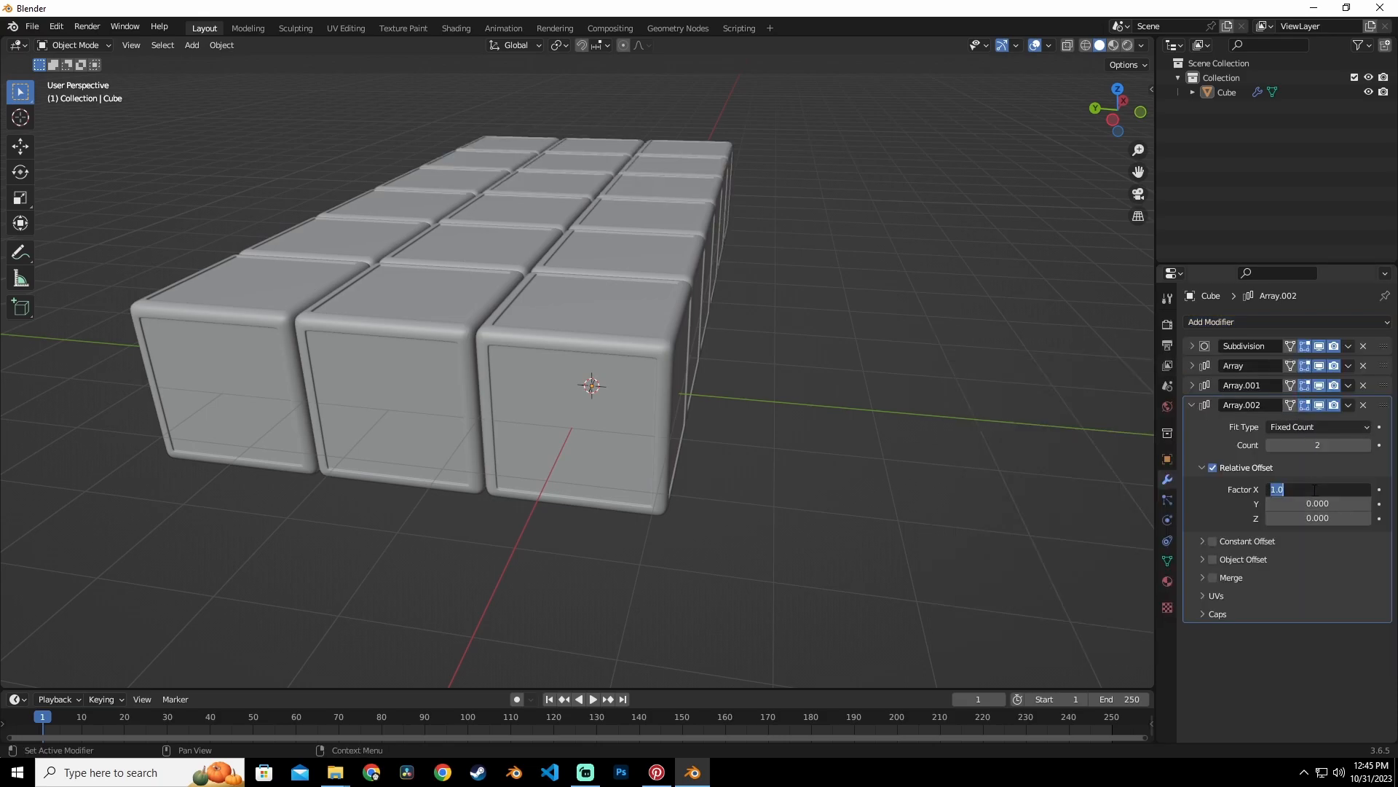
{"action": "type", "text": "0"}
{"action": "key", "text": "Return"}
{"action": "left_click", "coordinate": [1314, 518]}
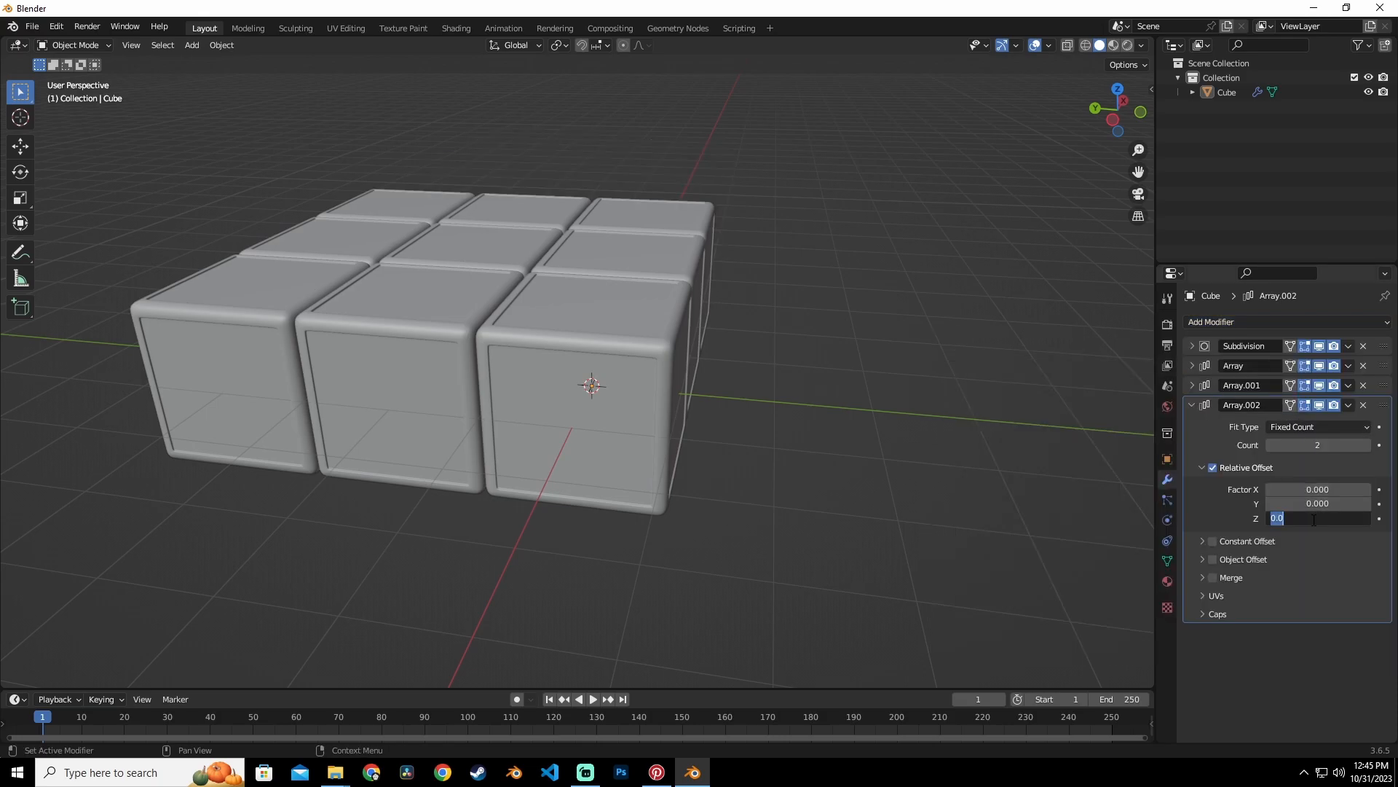
{"action": "type", "text": "1"}
{"action": "key", "text": "Return"}
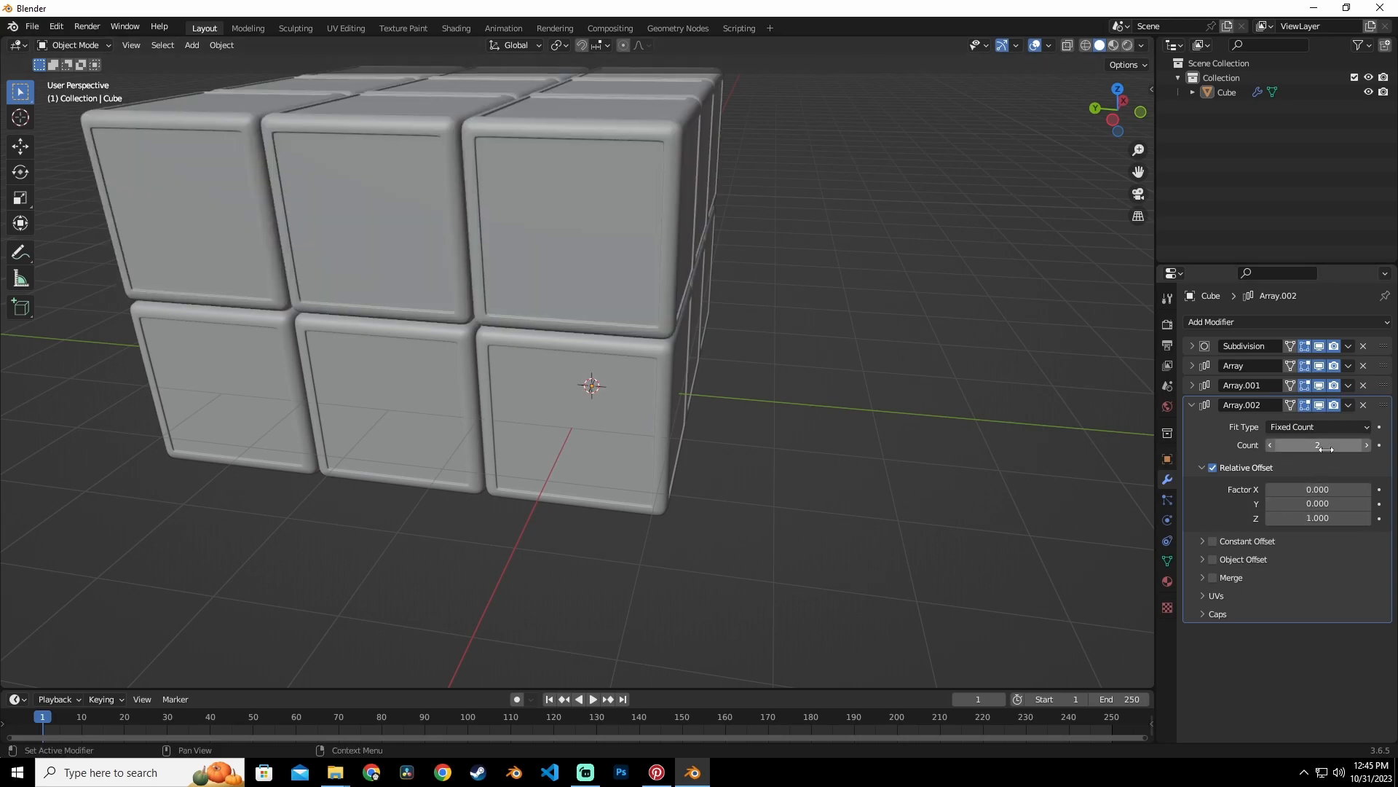
Set the third array's count to 3 to complete the 3×3×3 block.
{"action": "left_click", "coordinate": [1368, 446]}
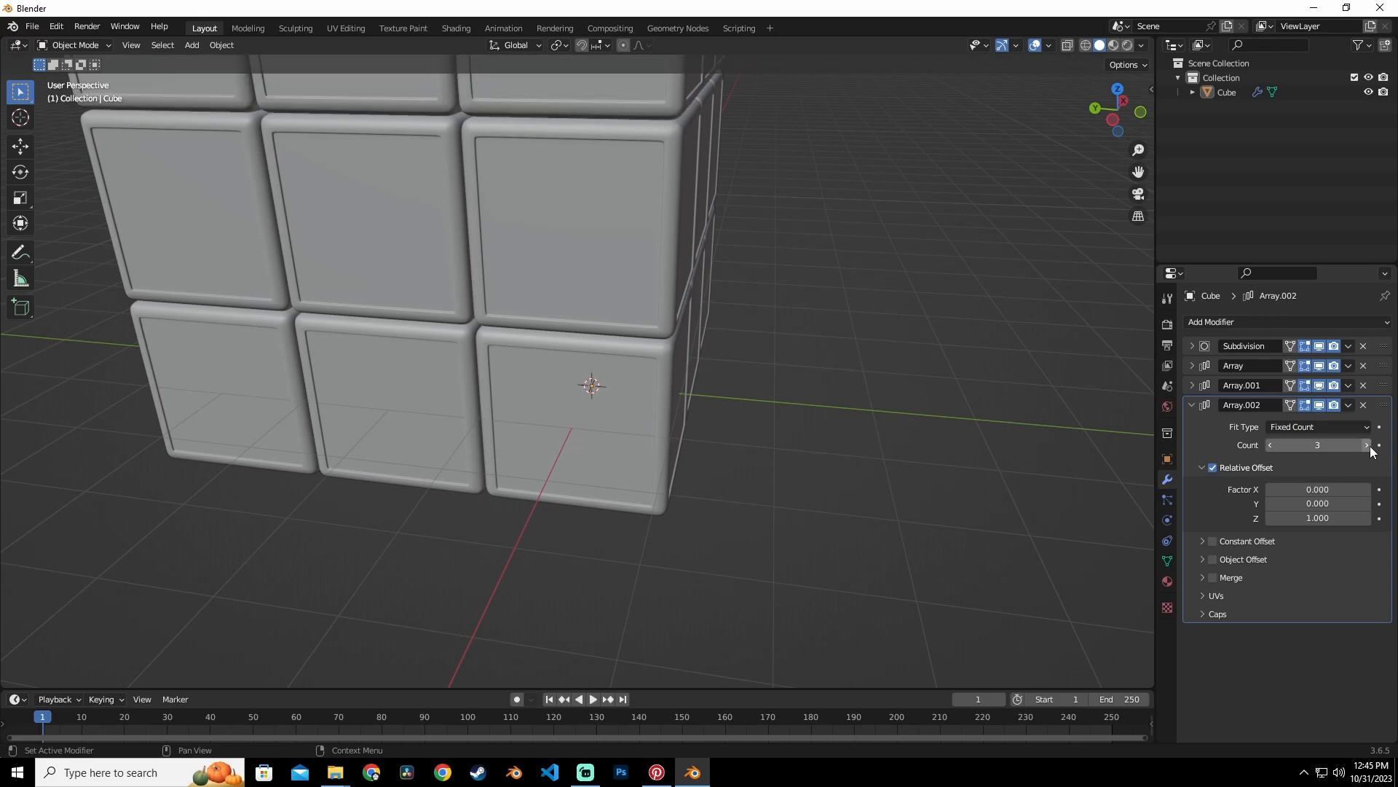
{"action": "scroll", "coordinate": [665, 331], "scroll_direction": "down", "scroll_amount": 3}
{"action": "middle_click_drag", "start_coordinate": [636, 297], "coordinate": [649, 434]}
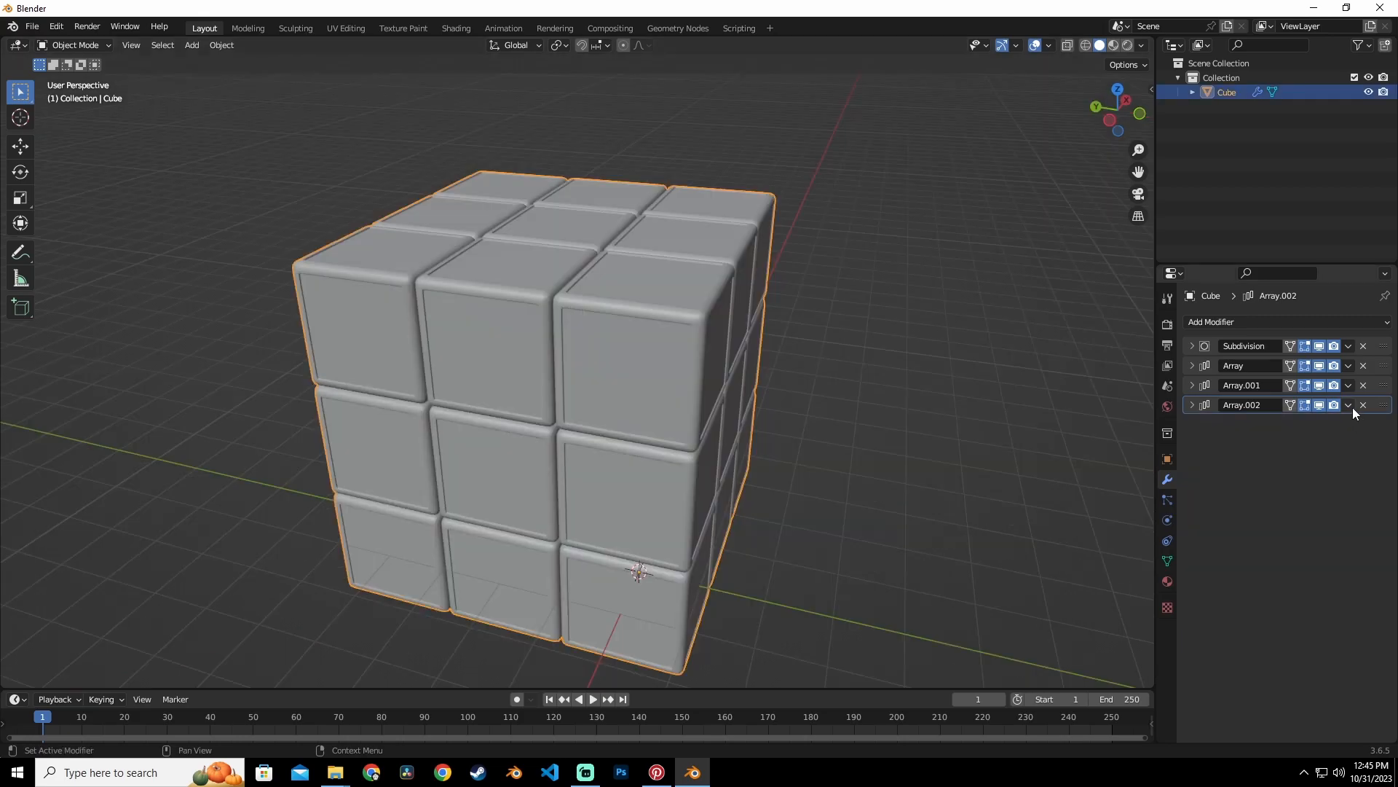
Apply all three Array modifiers to the cube, from the last to the first, keeping the Subdivision modifier.
{"action": "left_click", "coordinate": [1350, 406]}
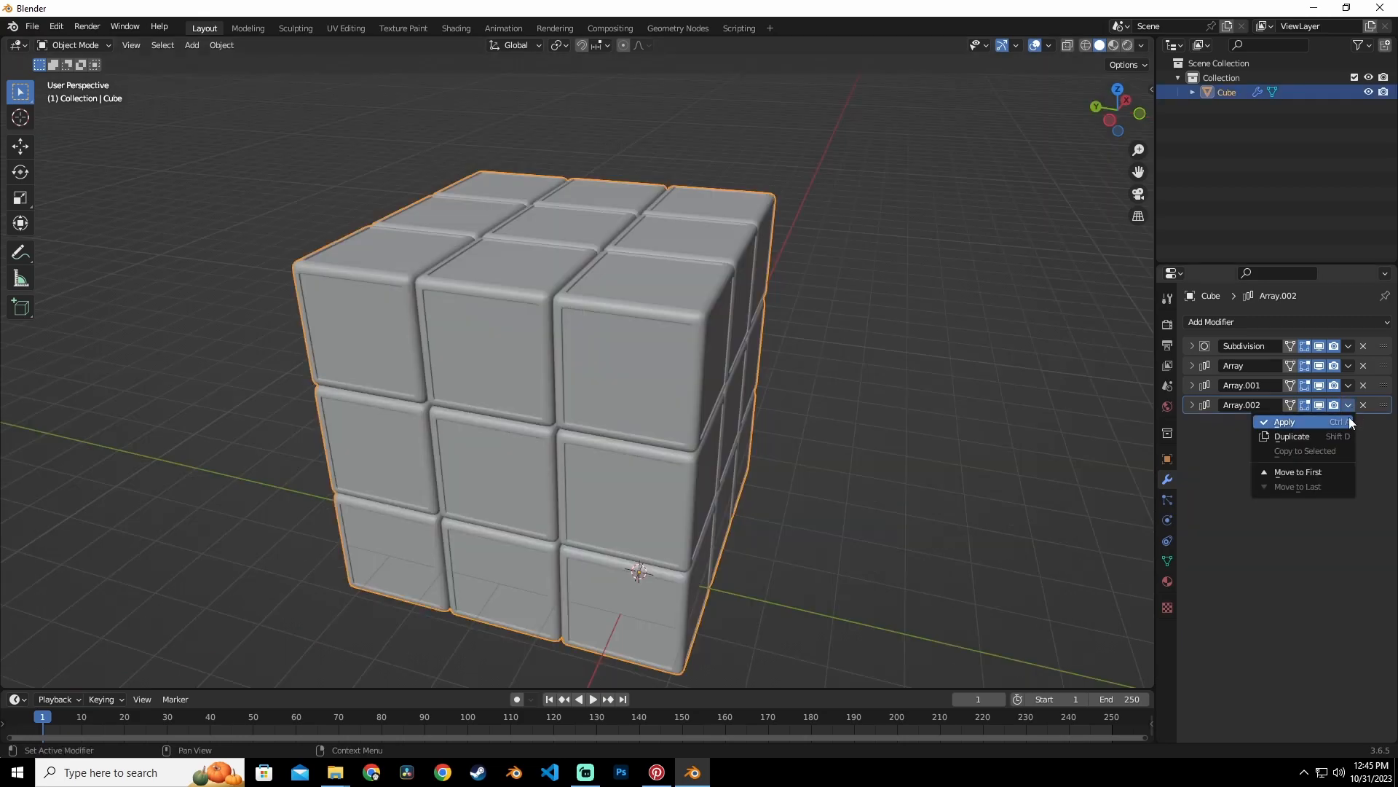
{"action": "left_click", "coordinate": [1348, 421]}
{"action": "left_click", "coordinate": [1349, 385]}
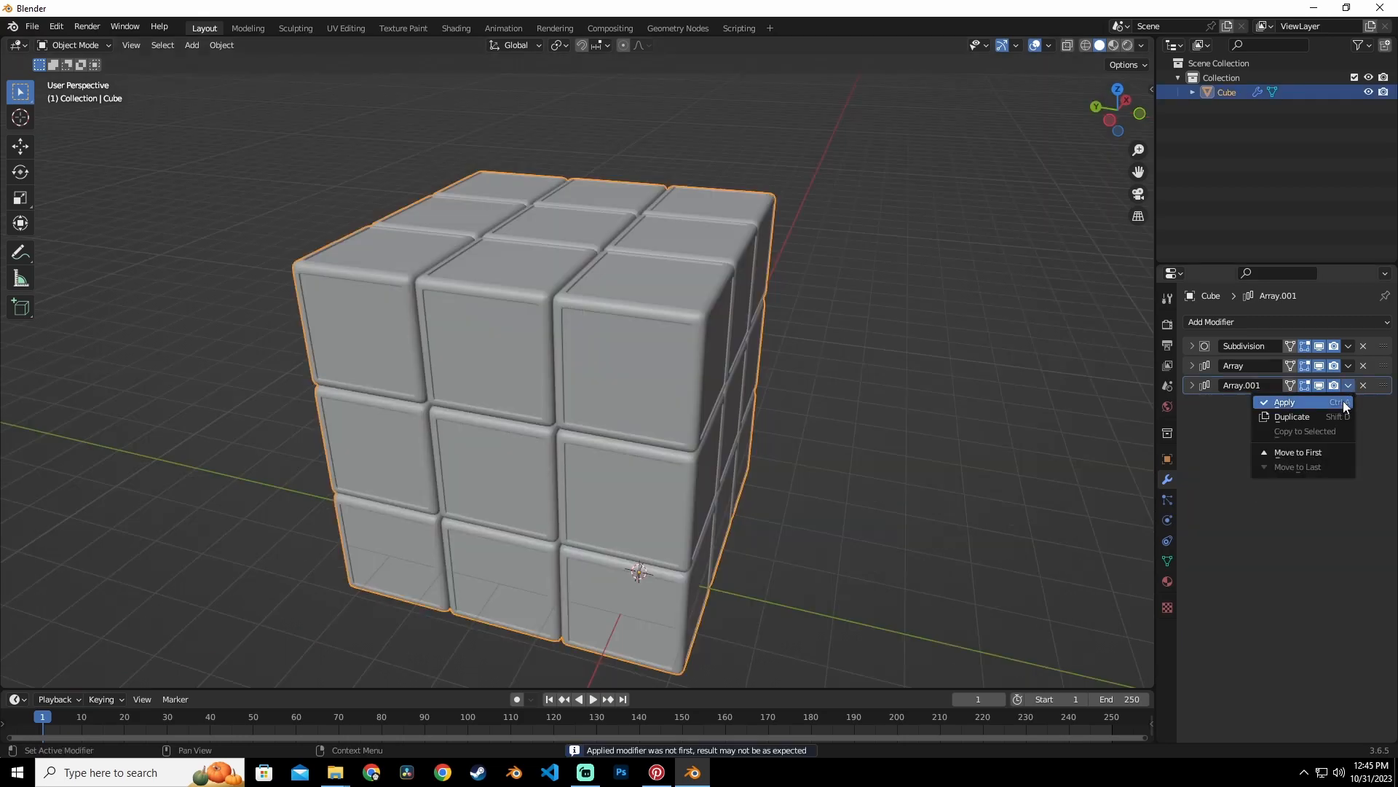
{"action": "left_click", "coordinate": [1343, 402]}
{"action": "left_click", "coordinate": [1349, 366]}
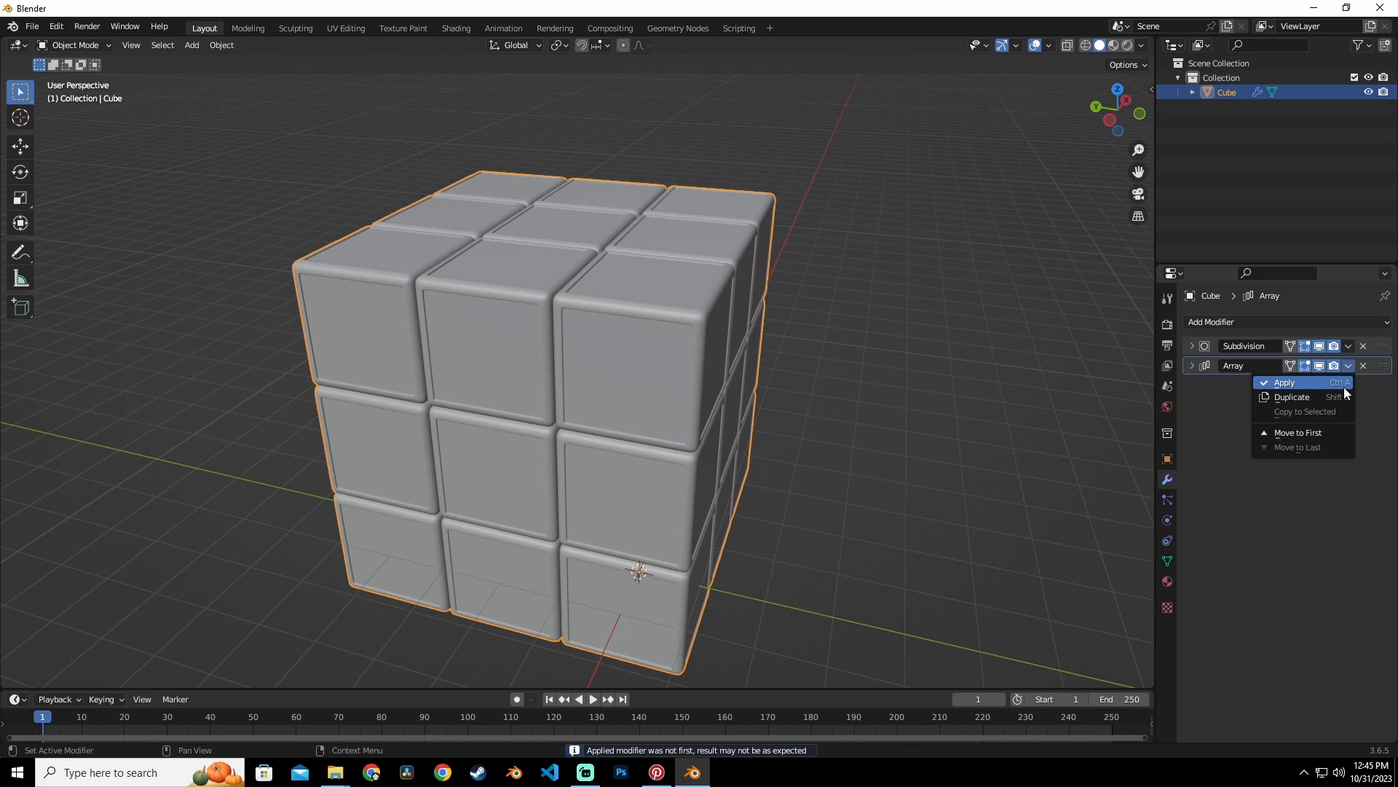
{"action": "left_click", "coordinate": [1343, 387]}
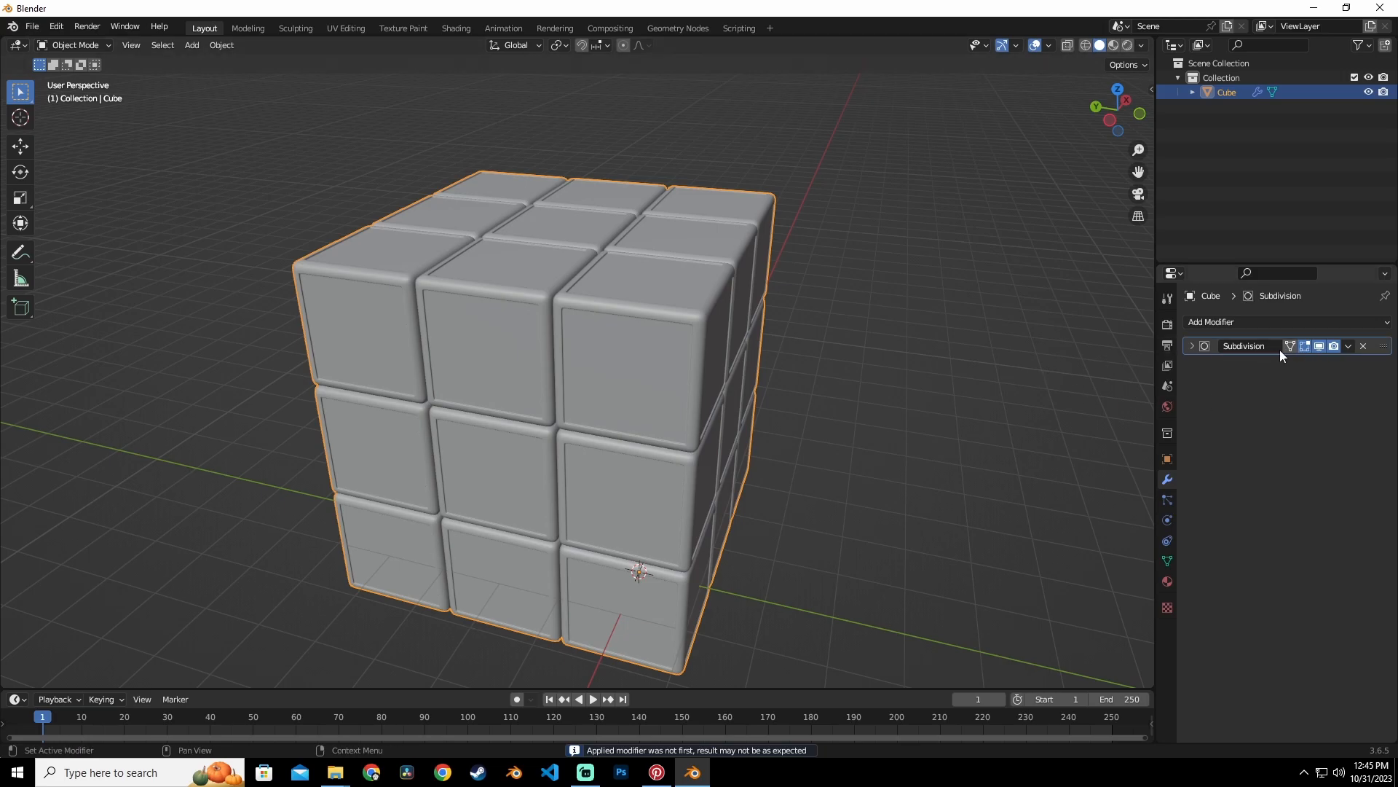
Examine the combined cube from several angles in Object and Edit Mode, leaving it selected in Object Mode.
{"action": "middle_click_drag", "start_coordinate": [816, 404], "coordinate": [626, 374]}
{"action": "middle_click_drag", "start_coordinate": [670, 431], "coordinate": [945, 415]}
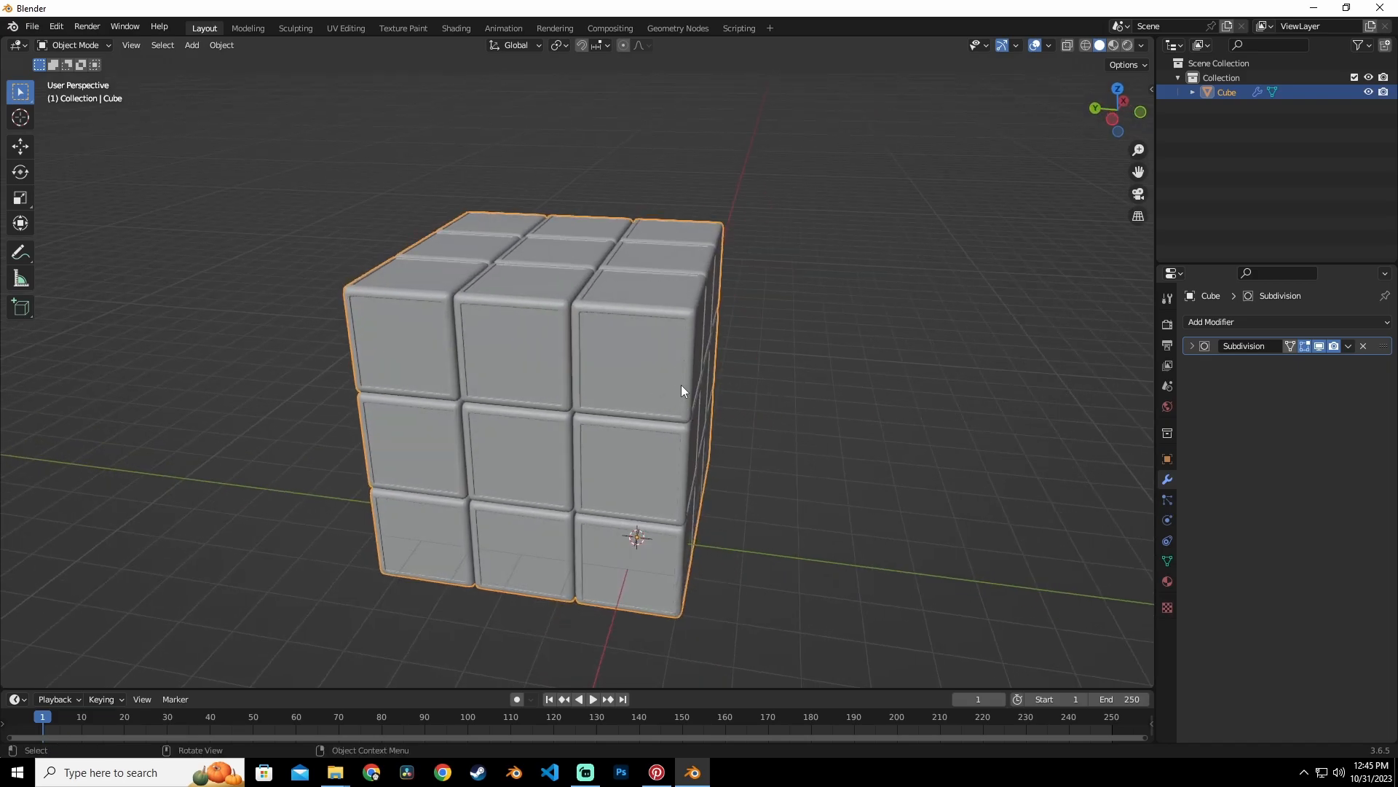
{"action": "middle_click_drag", "start_coordinate": [680, 383], "coordinate": [769, 385]}
{"action": "key", "text": "Tab"}
{"action": "middle_click_drag", "start_coordinate": [685, 379], "coordinate": [573, 388]}
{"action": "key", "text": "Tab"}
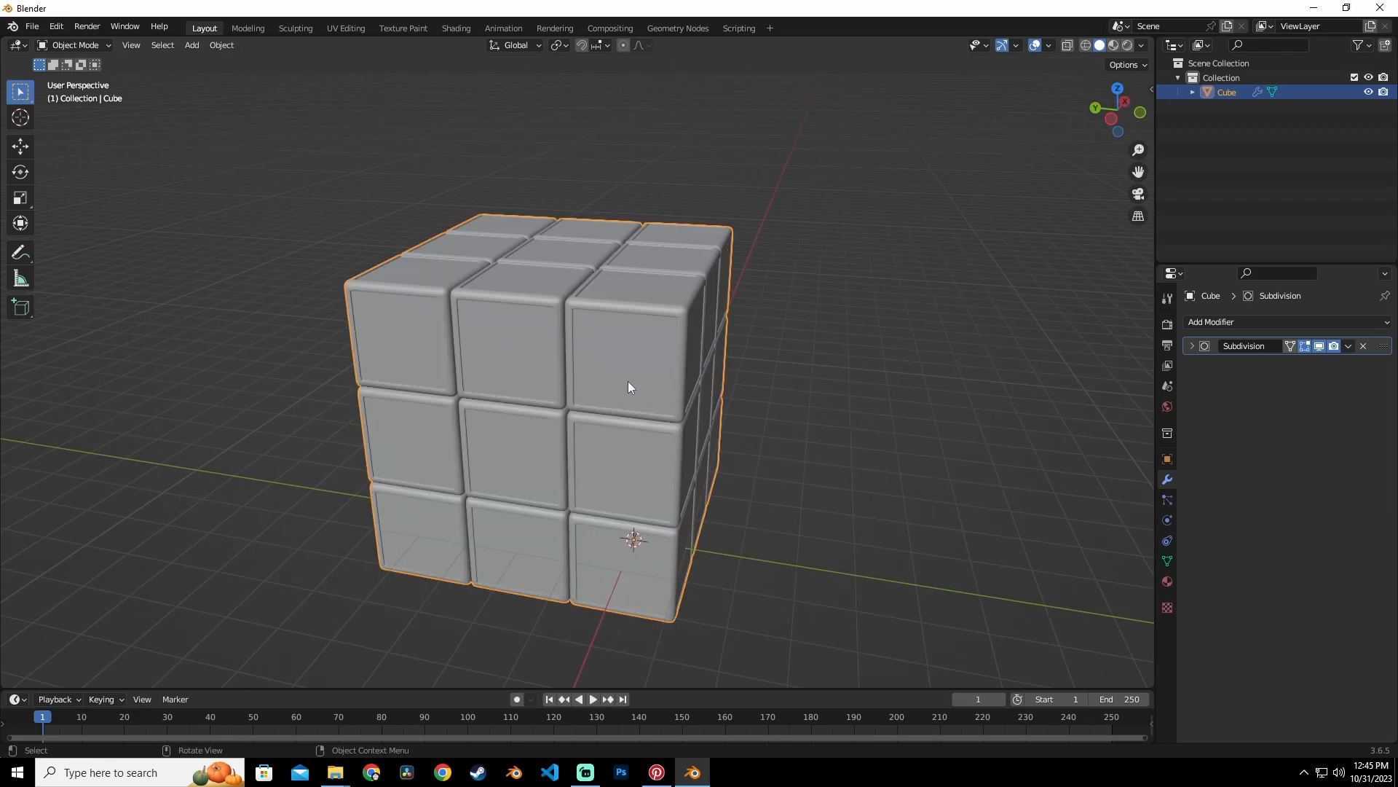
{"action": "left_click", "coordinate": [810, 398]}
{"action": "left_click", "coordinate": [652, 395]}
Enlarge the timeline area and change it to the Shader Editor.
{"action": "left_click_drag", "start_coordinate": [662, 690], "coordinate": [688, 564]}
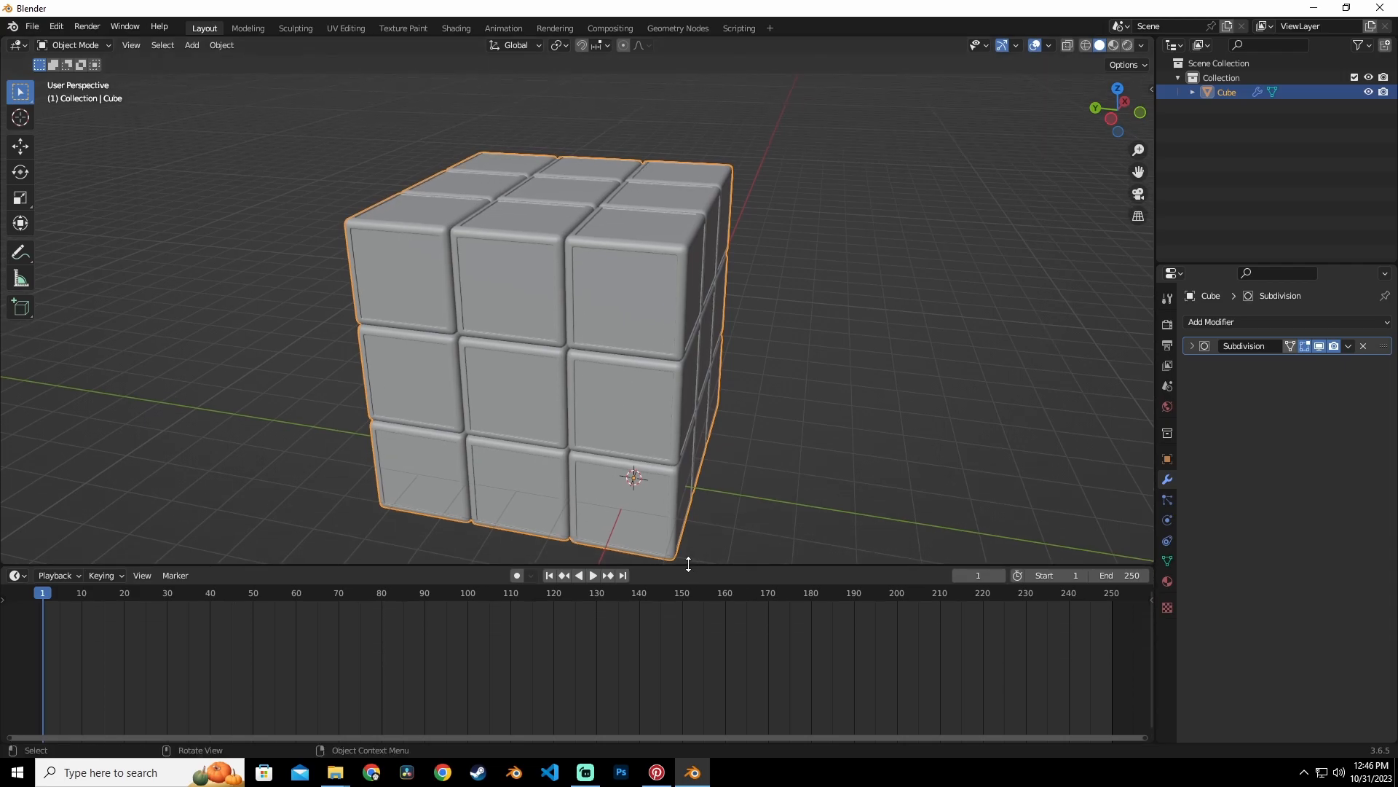
{"action": "left_click", "coordinate": [24, 574]}
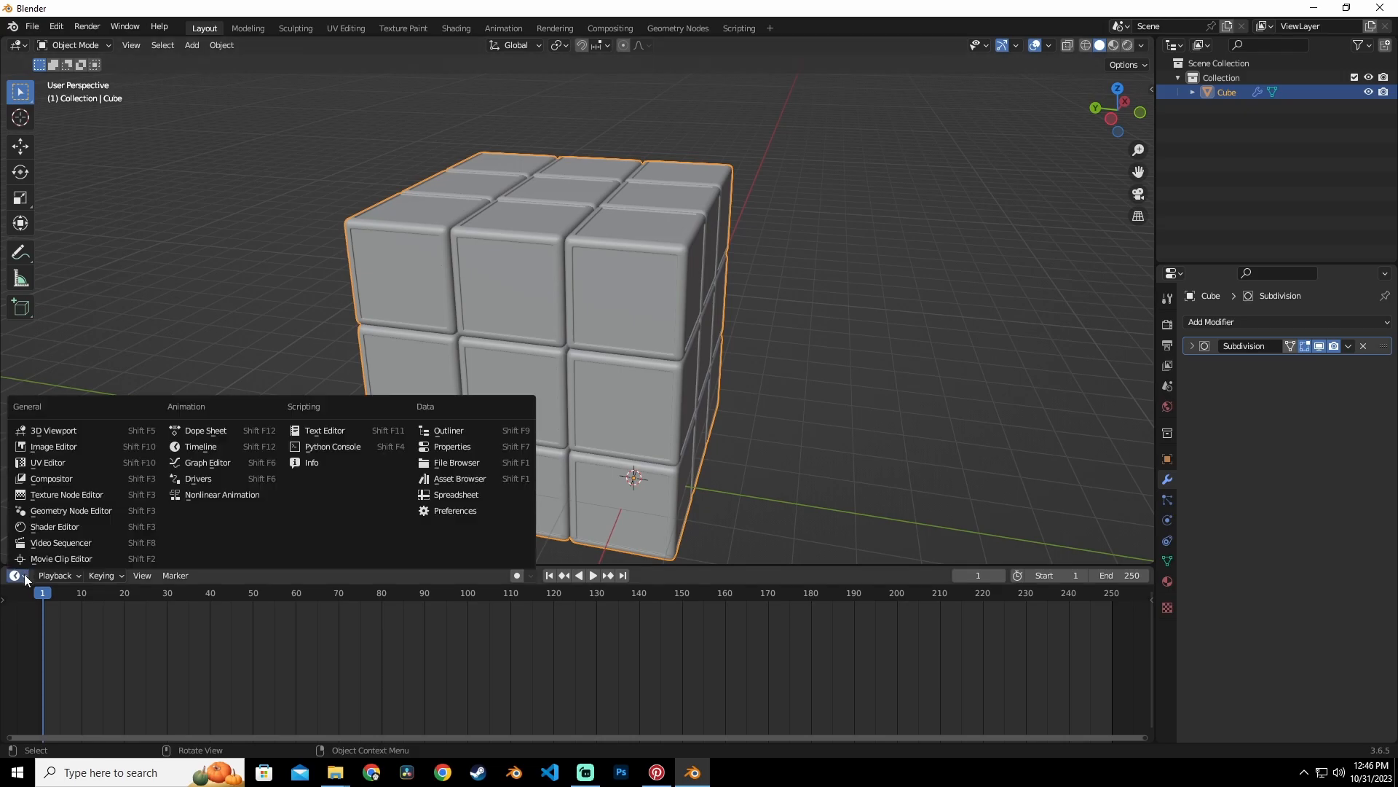
{"action": "left_click", "coordinate": [76, 527]}
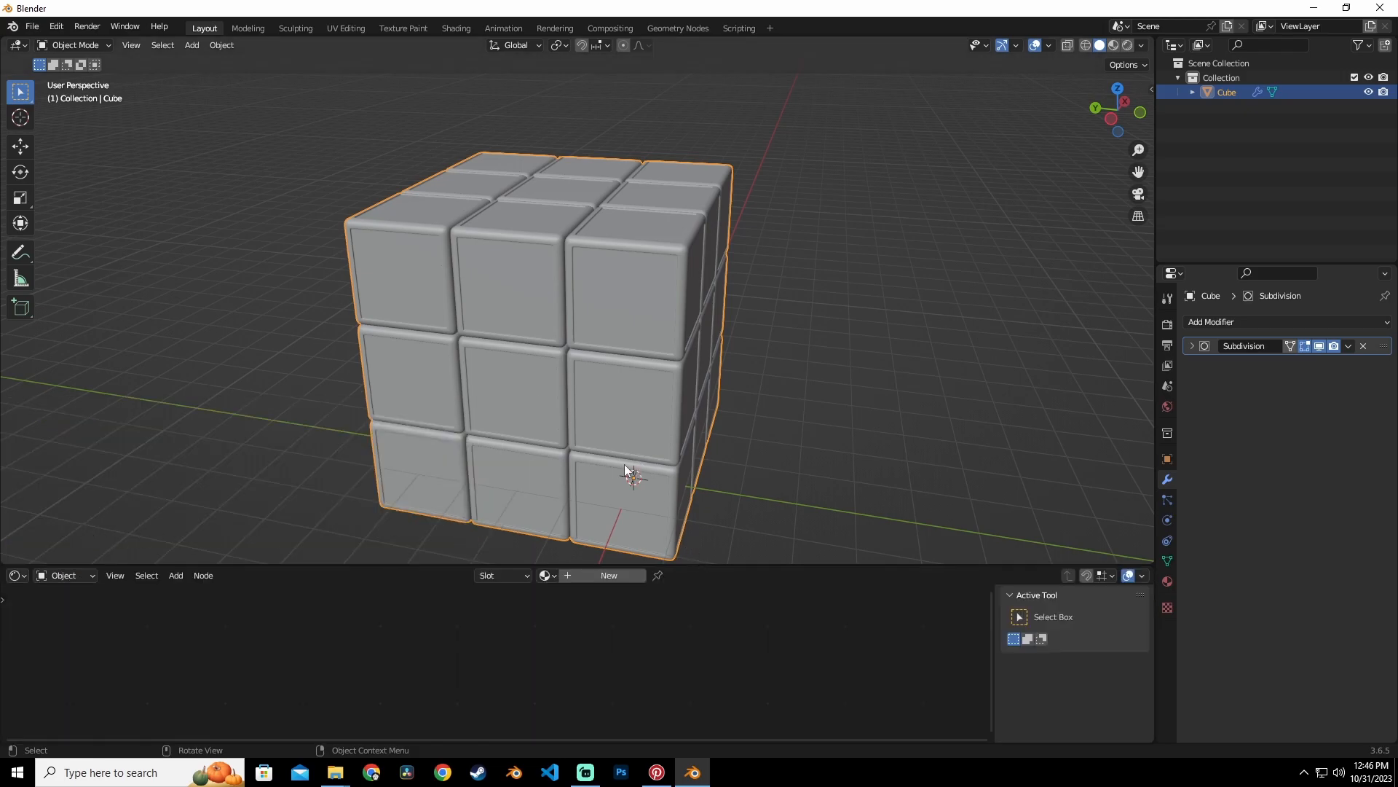
Create a new material for the cube and set its base color to black.
{"action": "left_click", "coordinate": [571, 579]}
{"action": "middle_click_drag", "start_coordinate": [582, 638], "coordinate": [636, 574]}
{"action": "scroll", "coordinate": [574, 648], "scroll_direction": "up", "scroll_amount": 2}
{"action": "scroll", "coordinate": [638, 659], "scroll_direction": "up", "scroll_amount": 5}
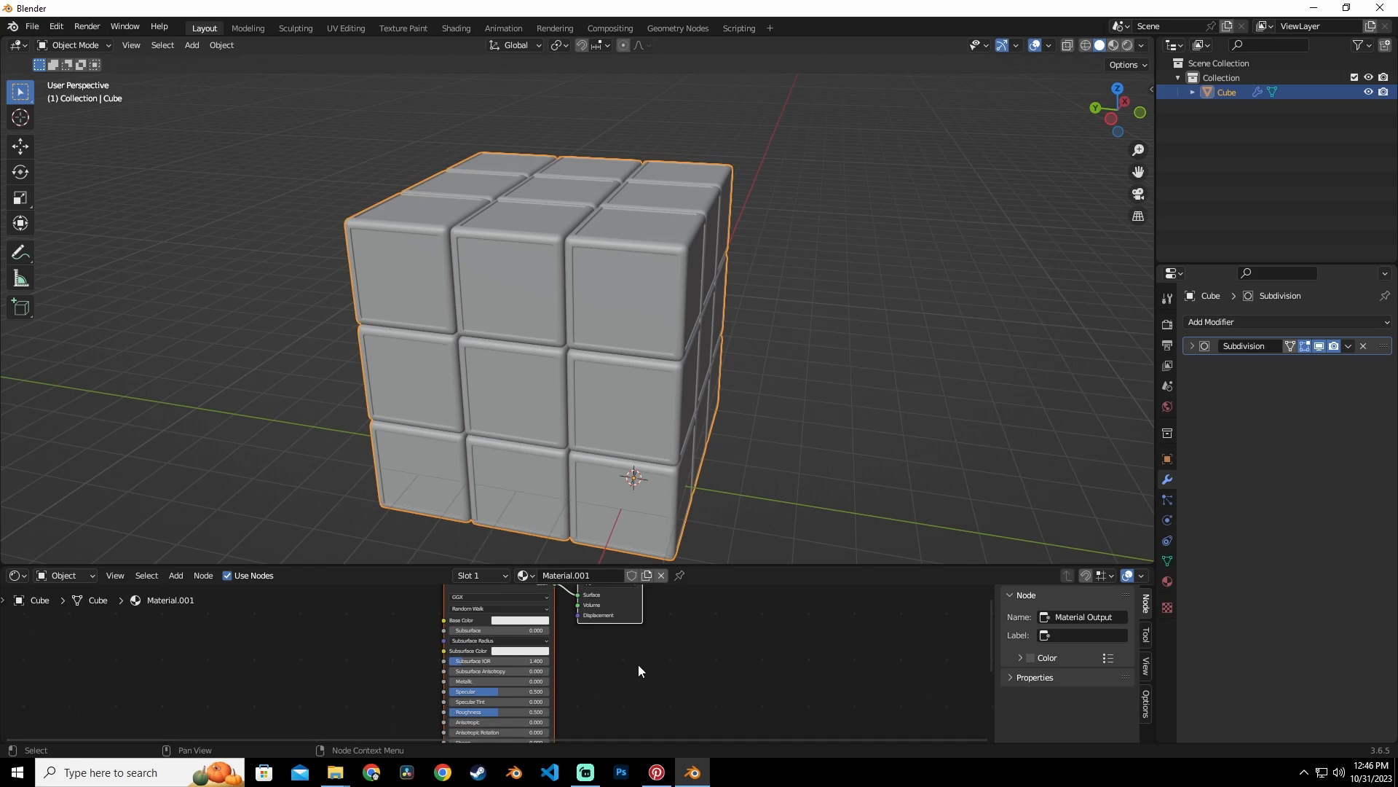
{"action": "left_click", "coordinate": [579, 638]}
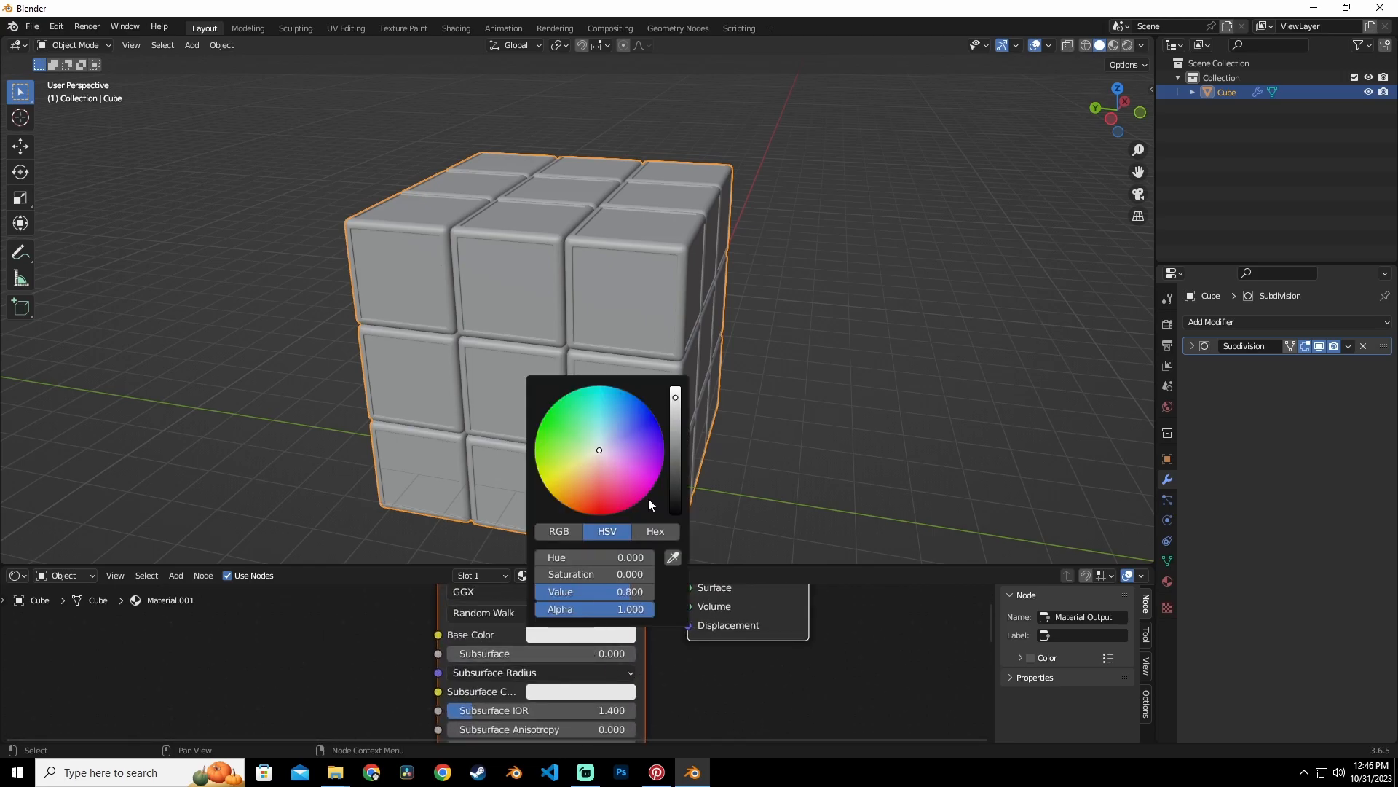
{"action": "left_click_drag", "start_coordinate": [676, 399], "coordinate": [675, 512]}
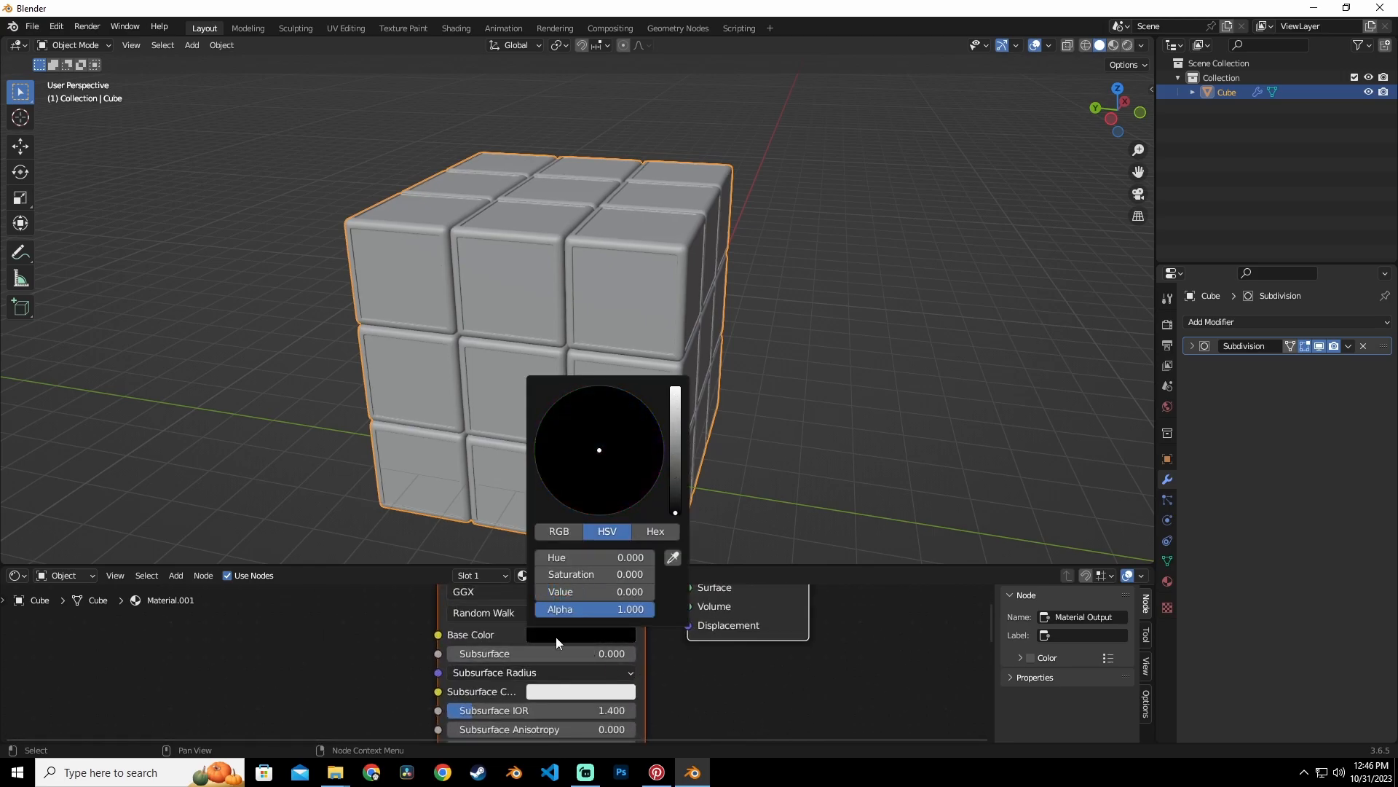
{"action": "left_click", "coordinate": [785, 501]}
Switch the viewport to Material Preview shading and inspect the black cube.
{"action": "left_click", "coordinate": [644, 382]}
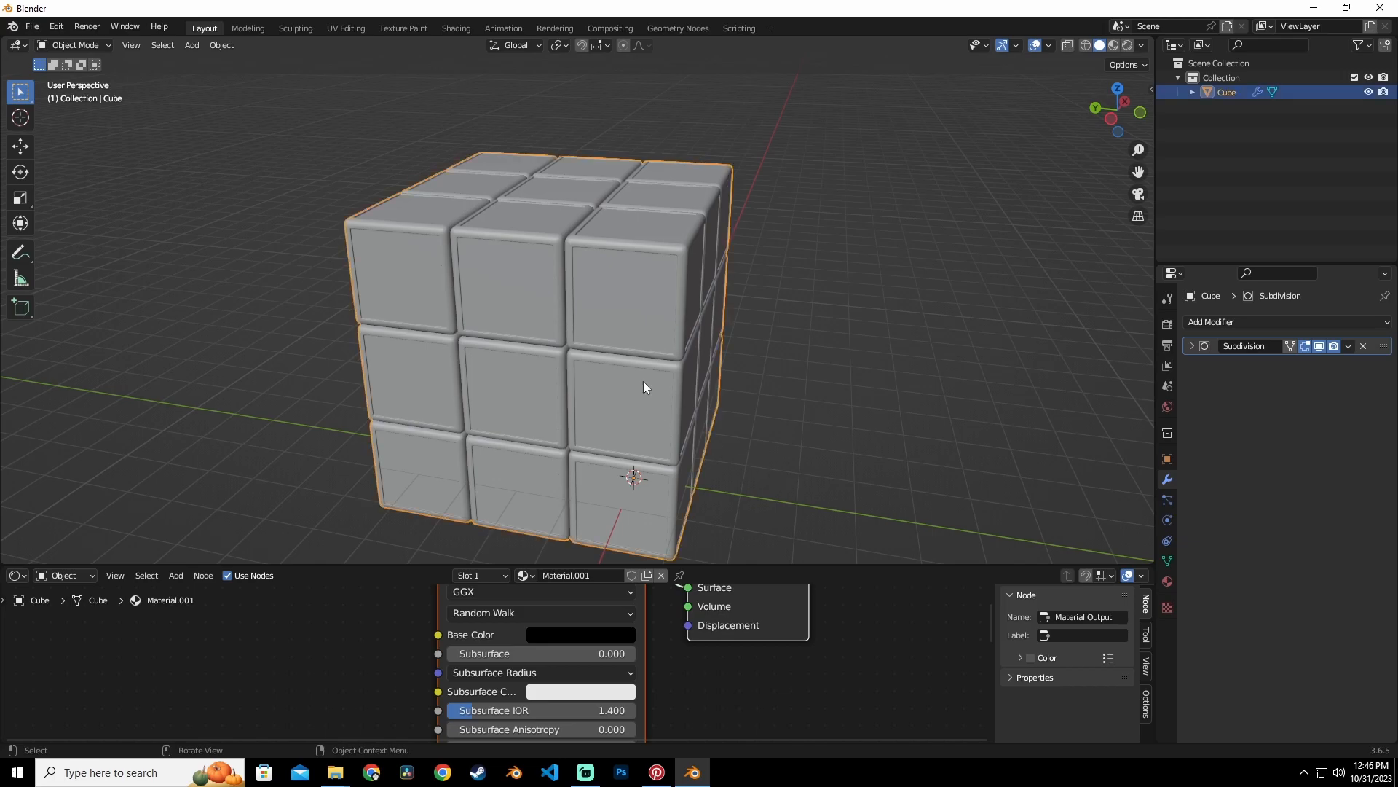
{"action": "left_click", "coordinate": [1112, 48]}
{"action": "mouse_move", "coordinate": [775, 359]}
{"action": "middle_mouse_down"}
{"action": "mouse_move", "coordinate": [685, 308]}
{"action": "mouse_move", "coordinate": [784, 309]}
{"action": "mouse_move", "coordinate": [802, 330]}
{"action": "mouse_move", "coordinate": [642, 357]}
{"action": "middle_mouse_up"}
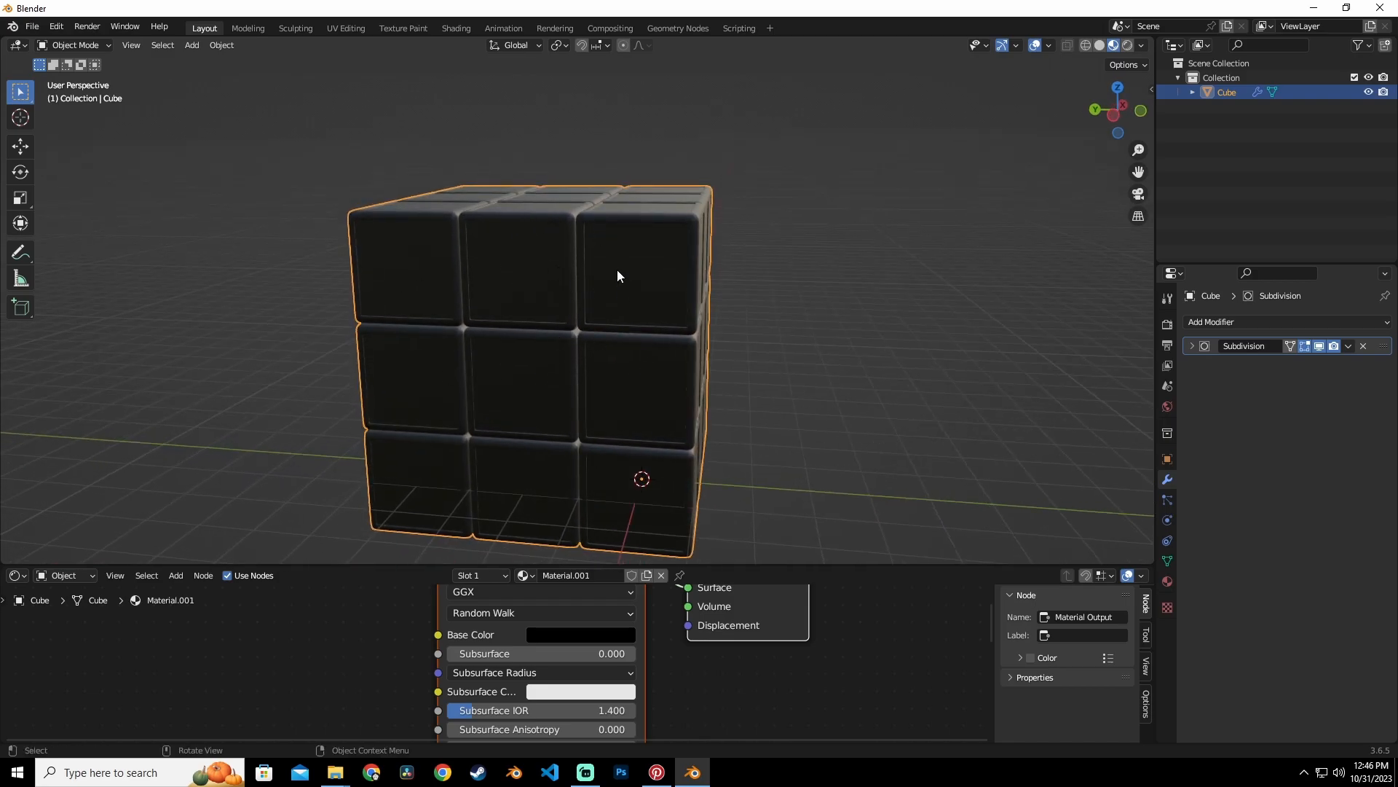
{"action": "middle_click_drag", "start_coordinate": [608, 282], "coordinate": [583, 311]}
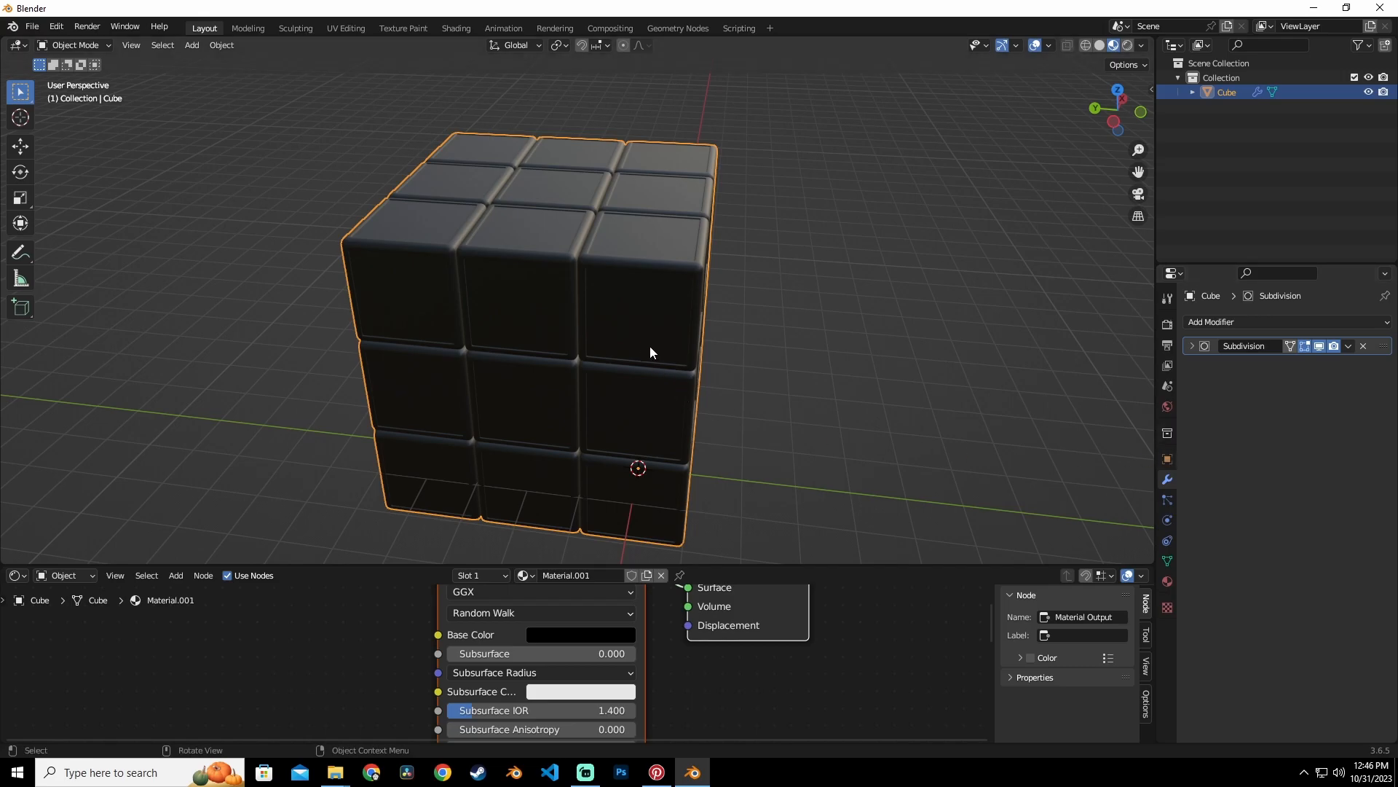
Show the cube's material properties and enter Edit Mode with face selection.
{"action": "left_click", "coordinate": [1168, 581]}
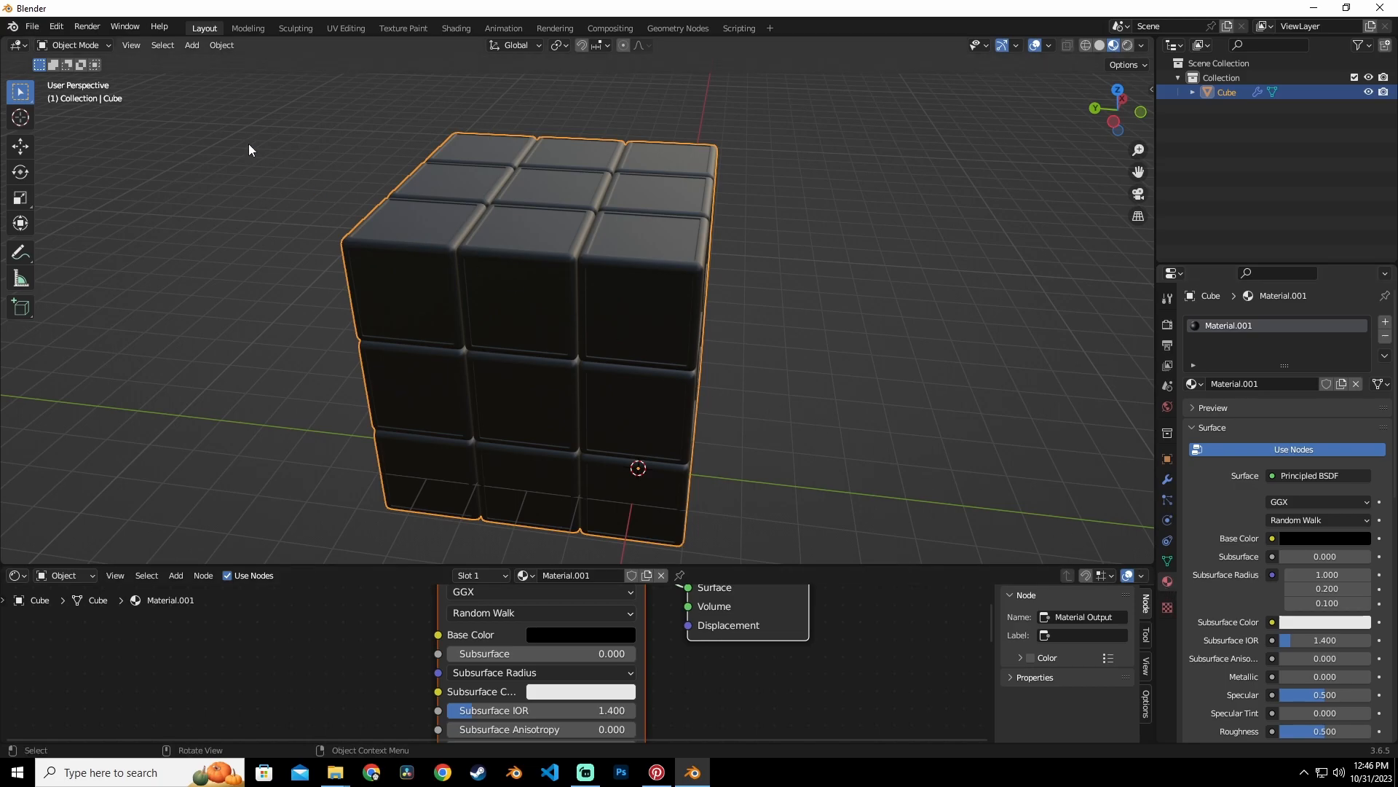
{"action": "left_click", "coordinate": [77, 45]}
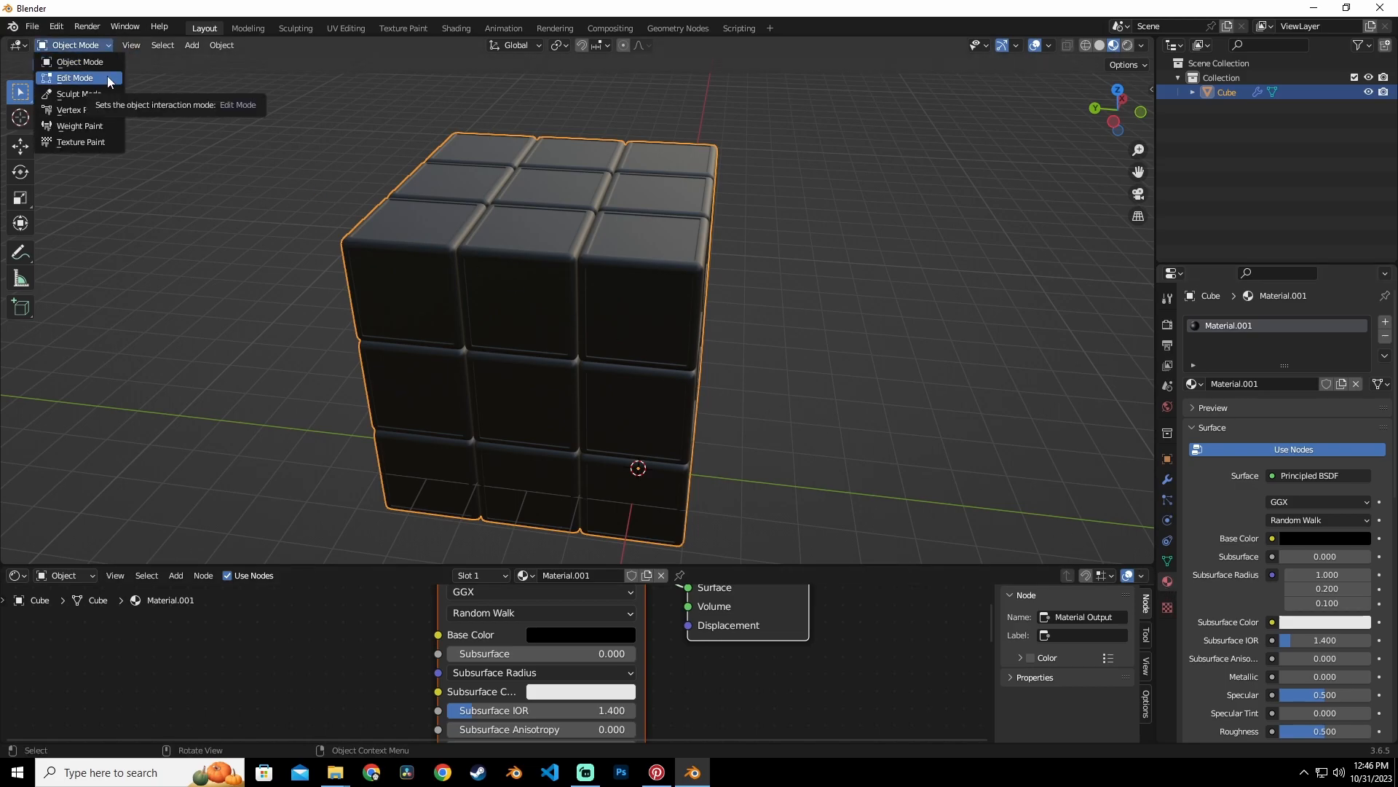
{"action": "left_click", "coordinate": [106, 79]}
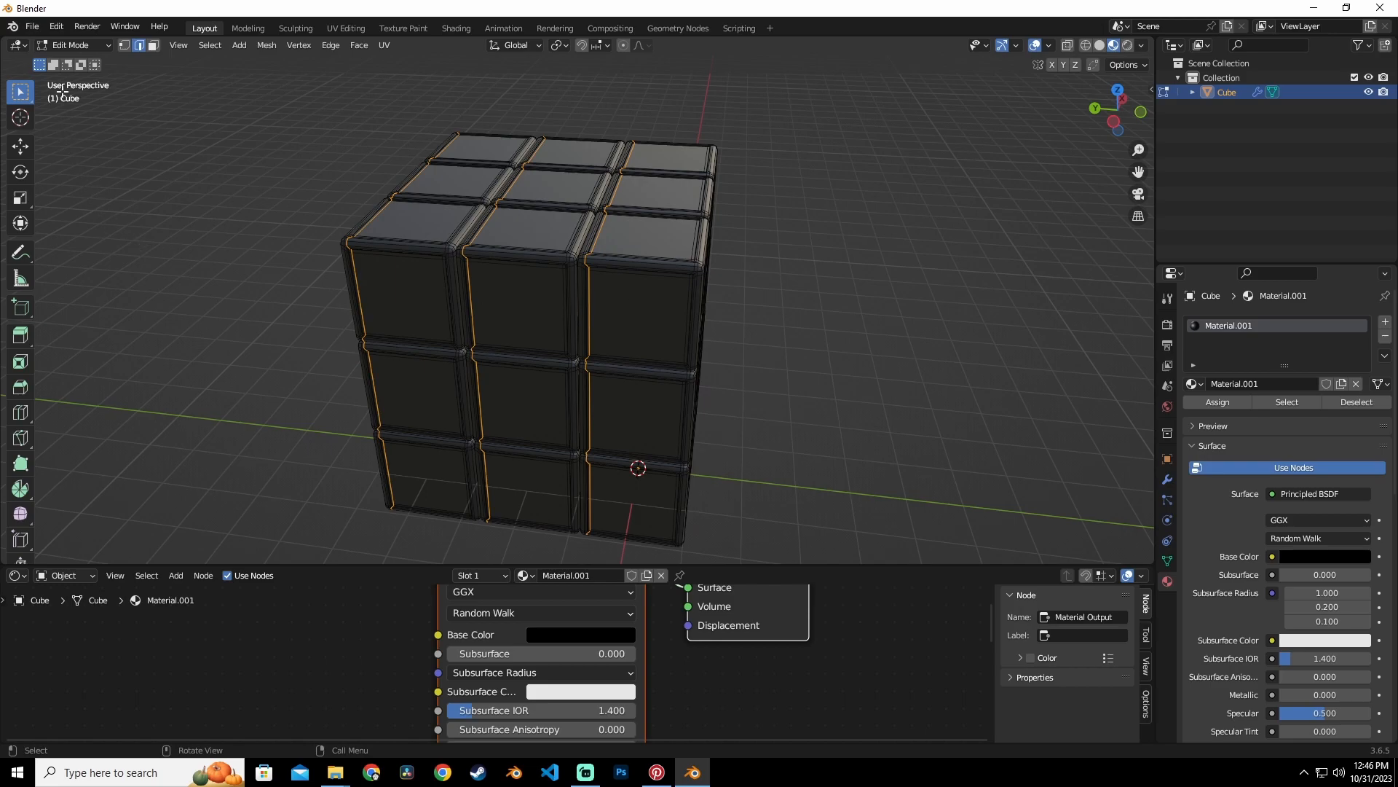
{"action": "left_click", "coordinate": [154, 47]}
Select the nine recessed sticker faces on the side of the cube facing the view.
{"action": "left_click", "coordinate": [660, 327]}
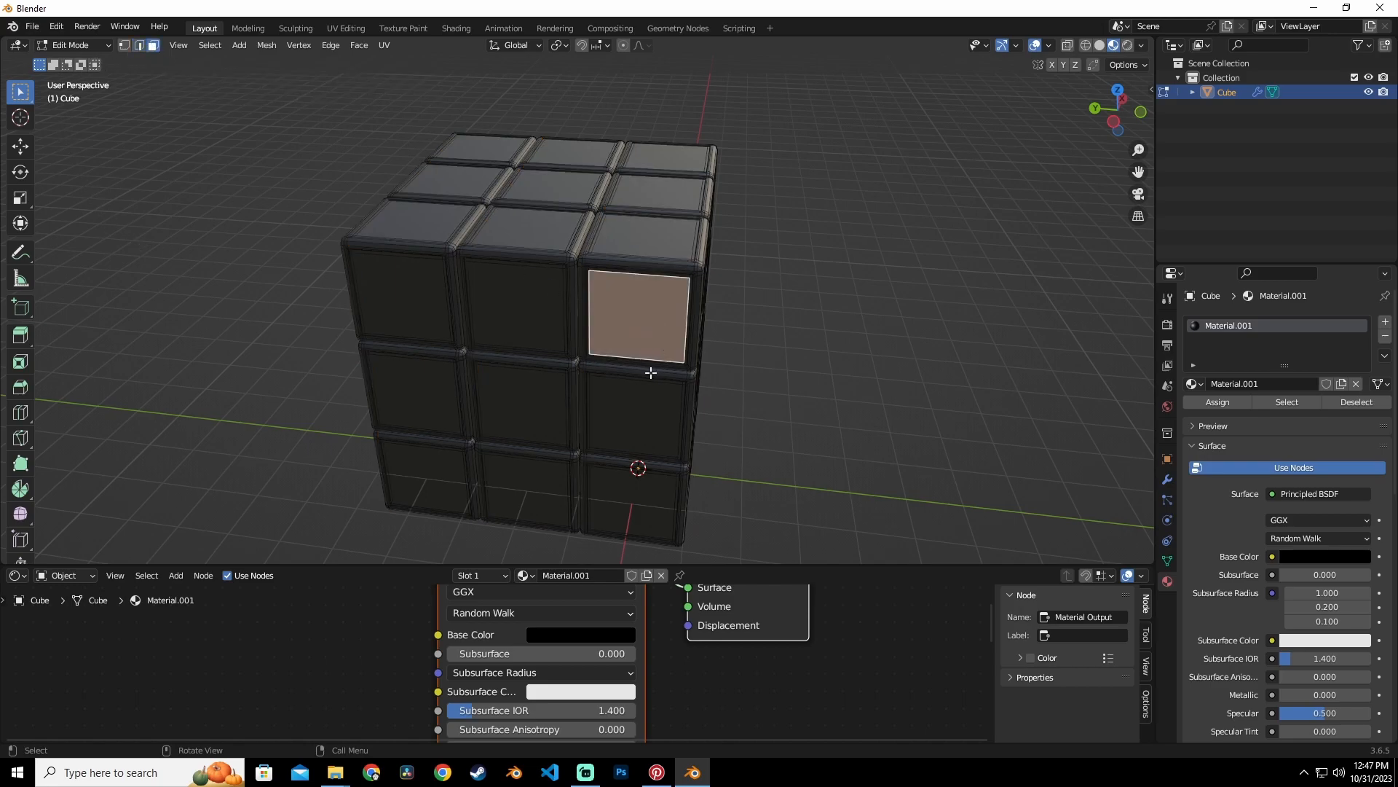
{"action": "middle_click_drag", "start_coordinate": [659, 328], "coordinate": [631, 326]}
{"action": "left_click", "coordinate": [626, 349], "text": "shift"}
{"action": "left_click", "coordinate": [609, 477], "text": "shift"}
{"action": "left_click", "coordinate": [510, 458], "text": "shift"}
{"action": "left_click", "coordinate": [503, 357], "text": "shift"}
{"action": "left_click", "coordinate": [496, 252], "text": "shift"}
{"action": "left_click", "coordinate": [383, 234], "text": "shift"}
{"action": "left_click", "coordinate": [407, 375], "text": "shift"}
{"action": "left_click", "coordinate": [404, 473], "text": "shift"}
Examine the selected sticker faces and their borders up close, comparing them with the Rubik's cube reference on Pinterest.
{"action": "middle_click_drag", "start_coordinate": [404, 473], "coordinate": [528, 365]}
{"action": "scroll", "coordinate": [581, 344], "scroll_direction": "up", "scroll_amount": 5}
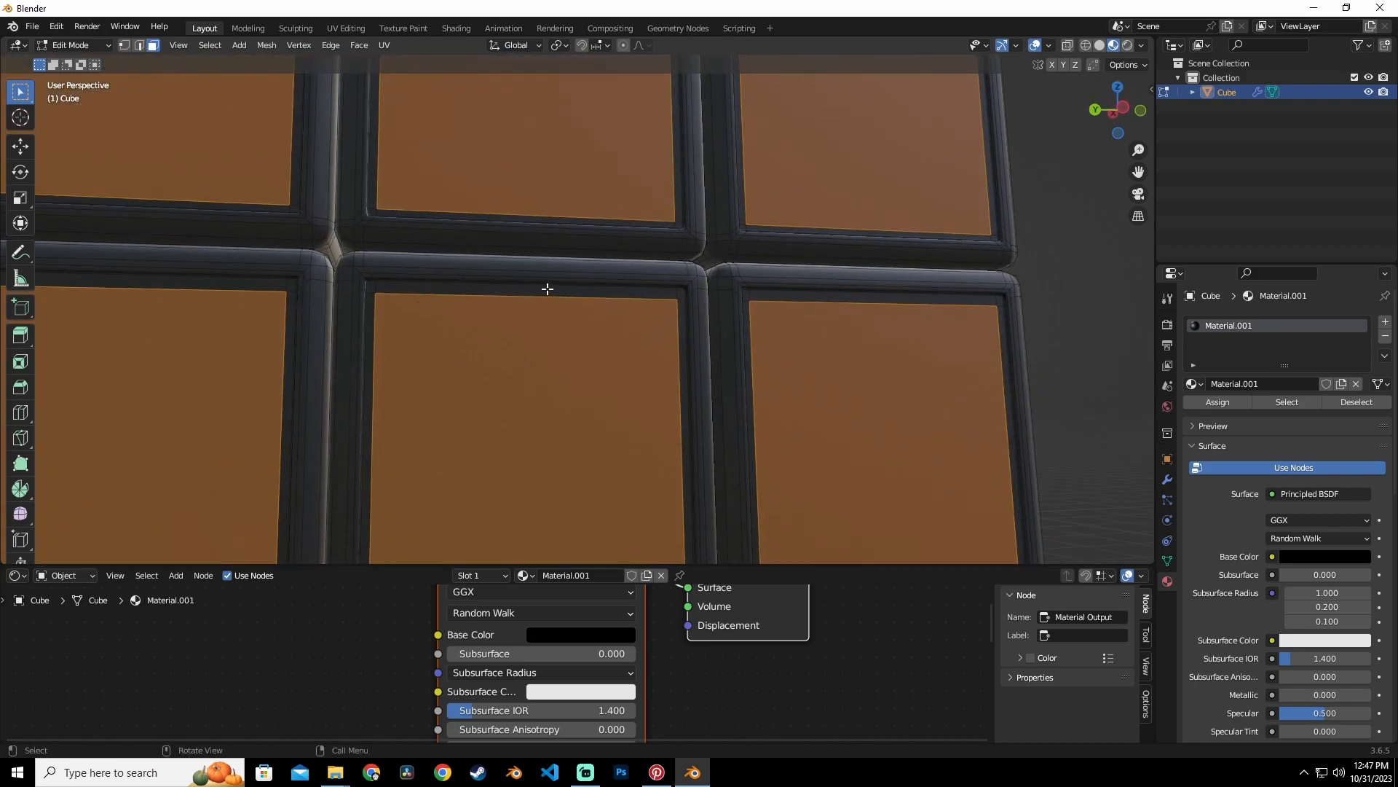
{"action": "left_click", "coordinate": [659, 774]}
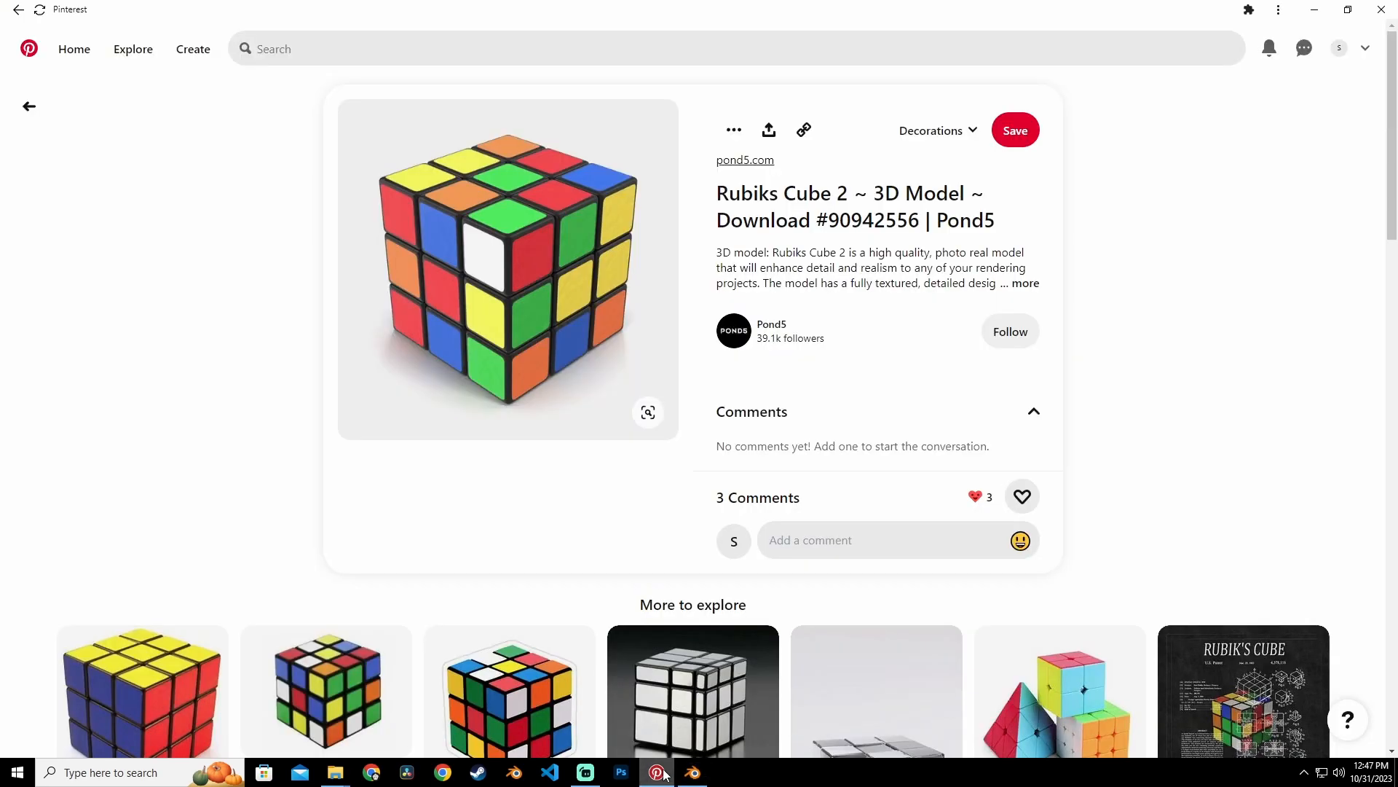
{"action": "left_click", "coordinate": [693, 774]}
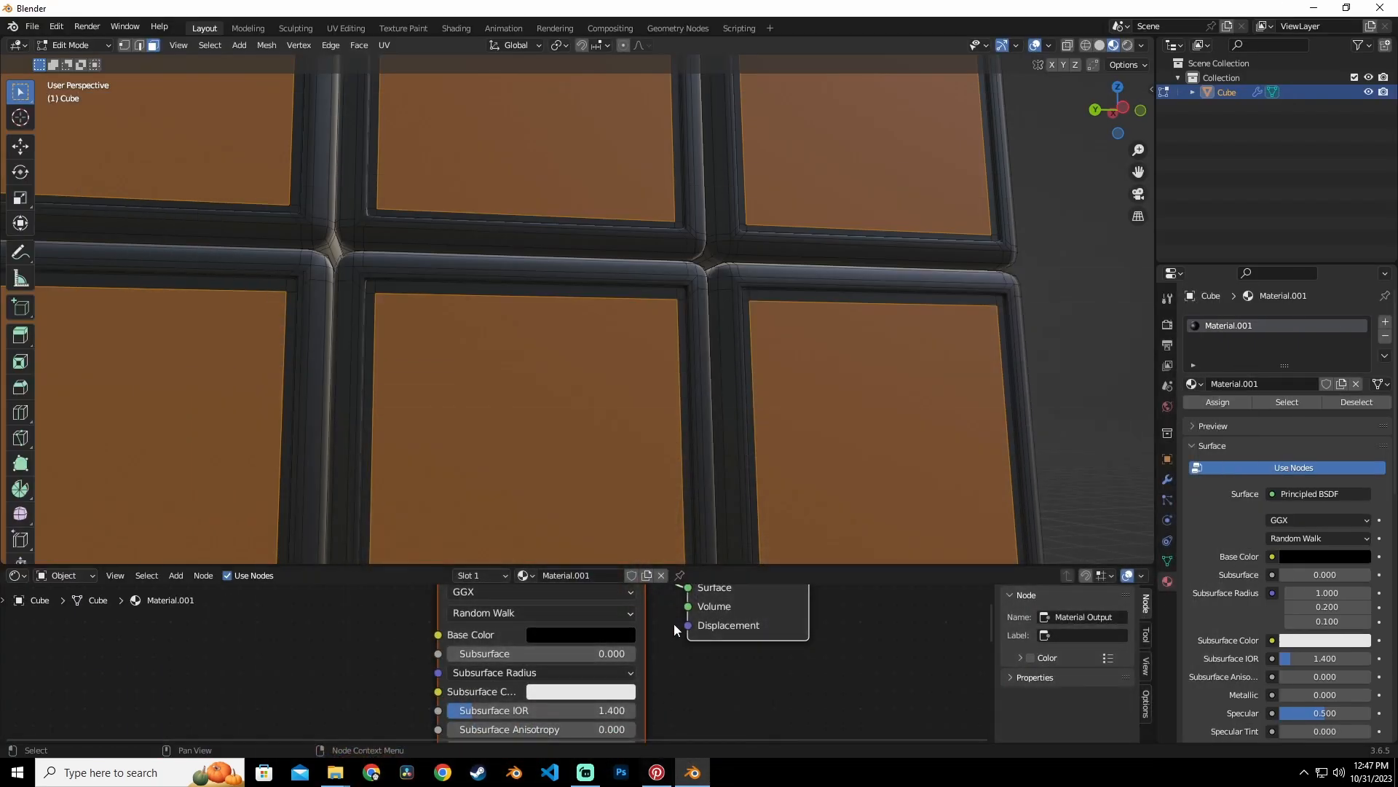
{"action": "scroll", "coordinate": [629, 301], "scroll_direction": "down", "scroll_amount": 4}
{"action": "middle_click_drag", "start_coordinate": [634, 315], "coordinate": [658, 284]}
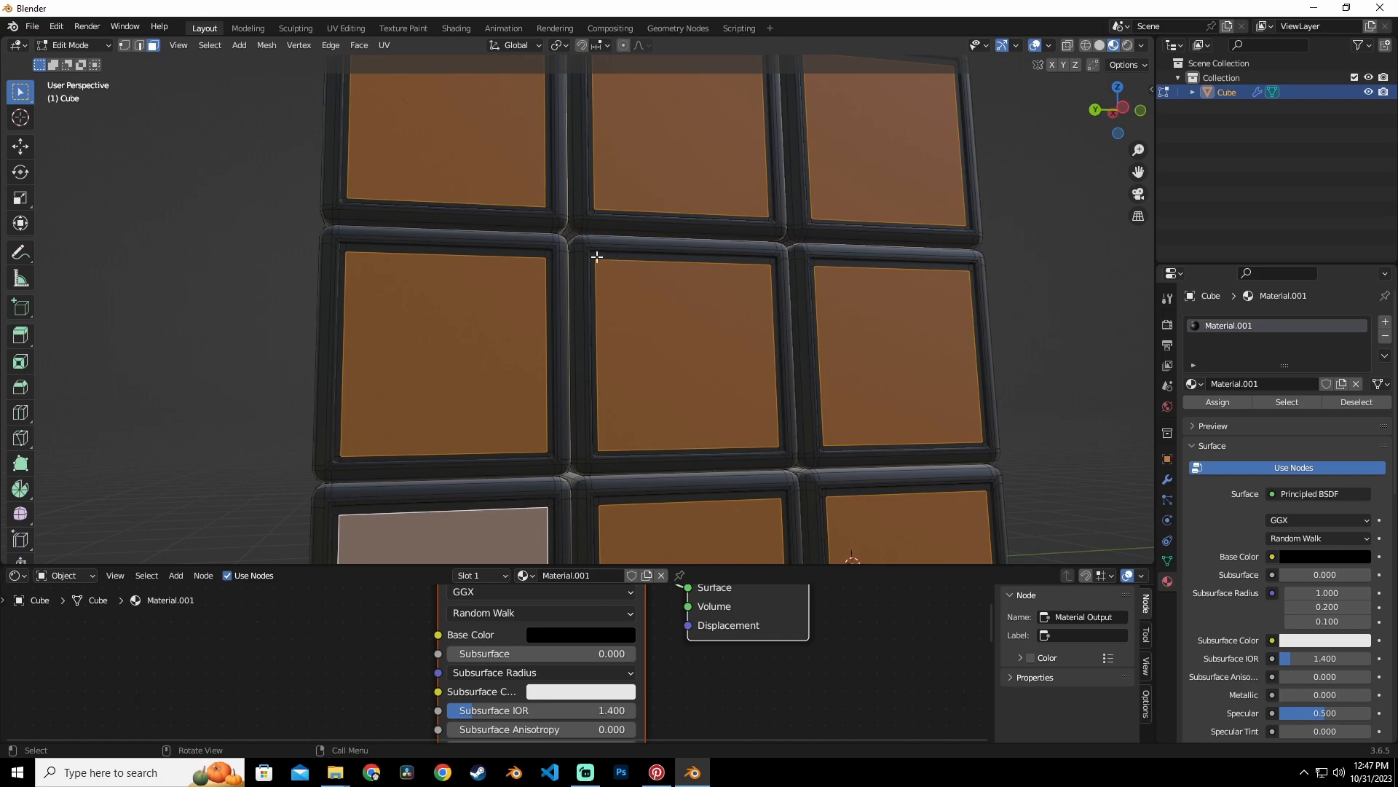
{"action": "scroll", "coordinate": [596, 257], "scroll_direction": "up", "scroll_amount": 6}
{"action": "scroll", "coordinate": [652, 147], "scroll_direction": "down", "scroll_amount": 5}
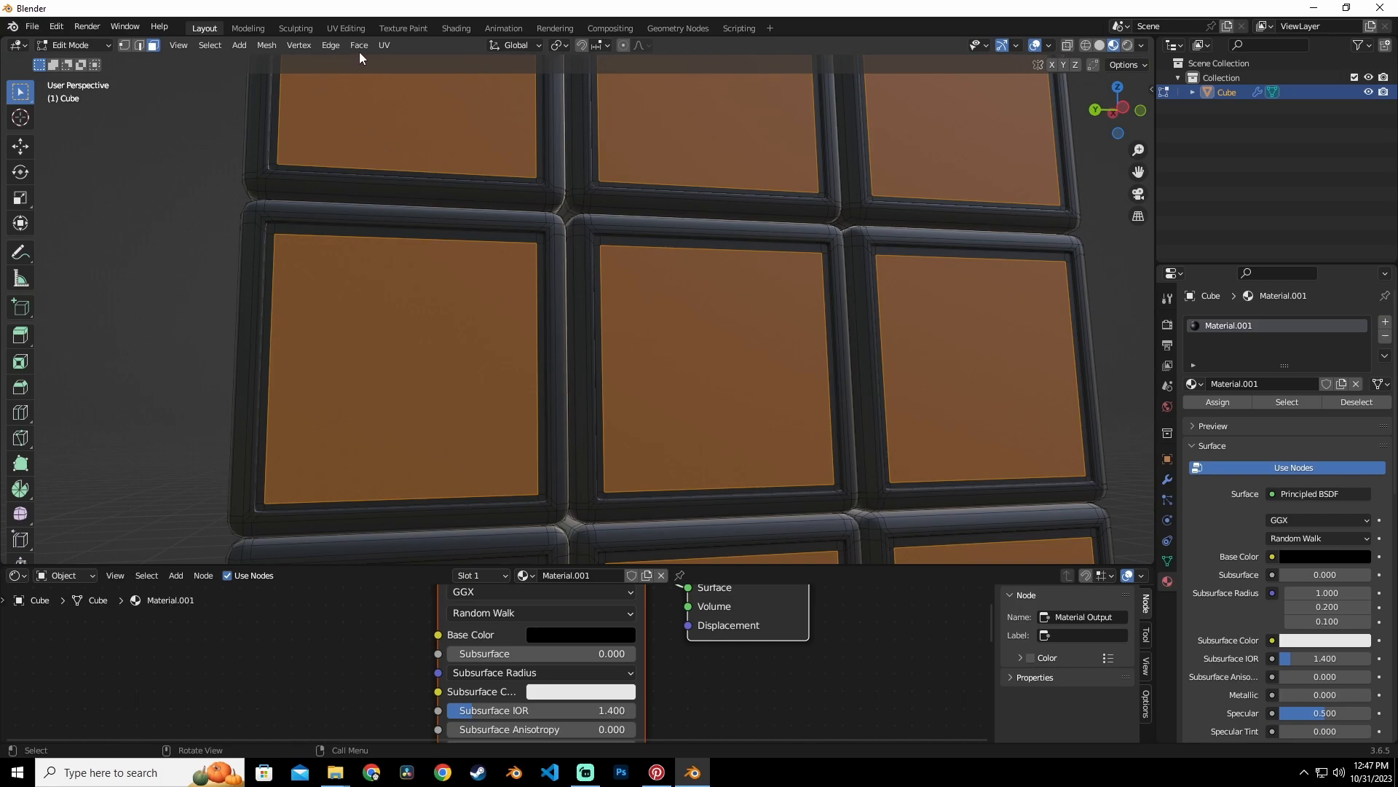
Grow the face selection by one step to include the borders around the nine sticker faces.
{"action": "left_click", "coordinate": [213, 47]}
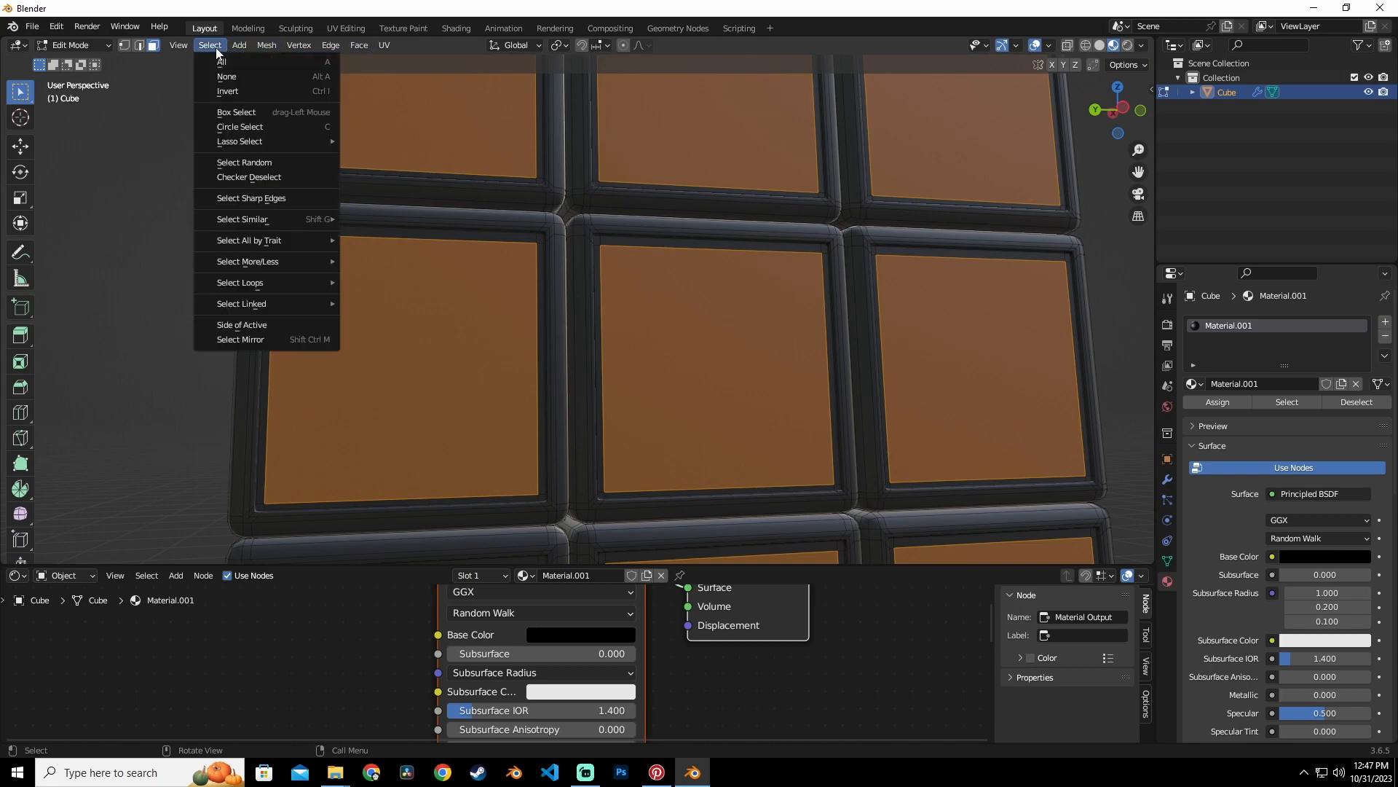
{"action": "mouse_move", "coordinate": [307, 264]}
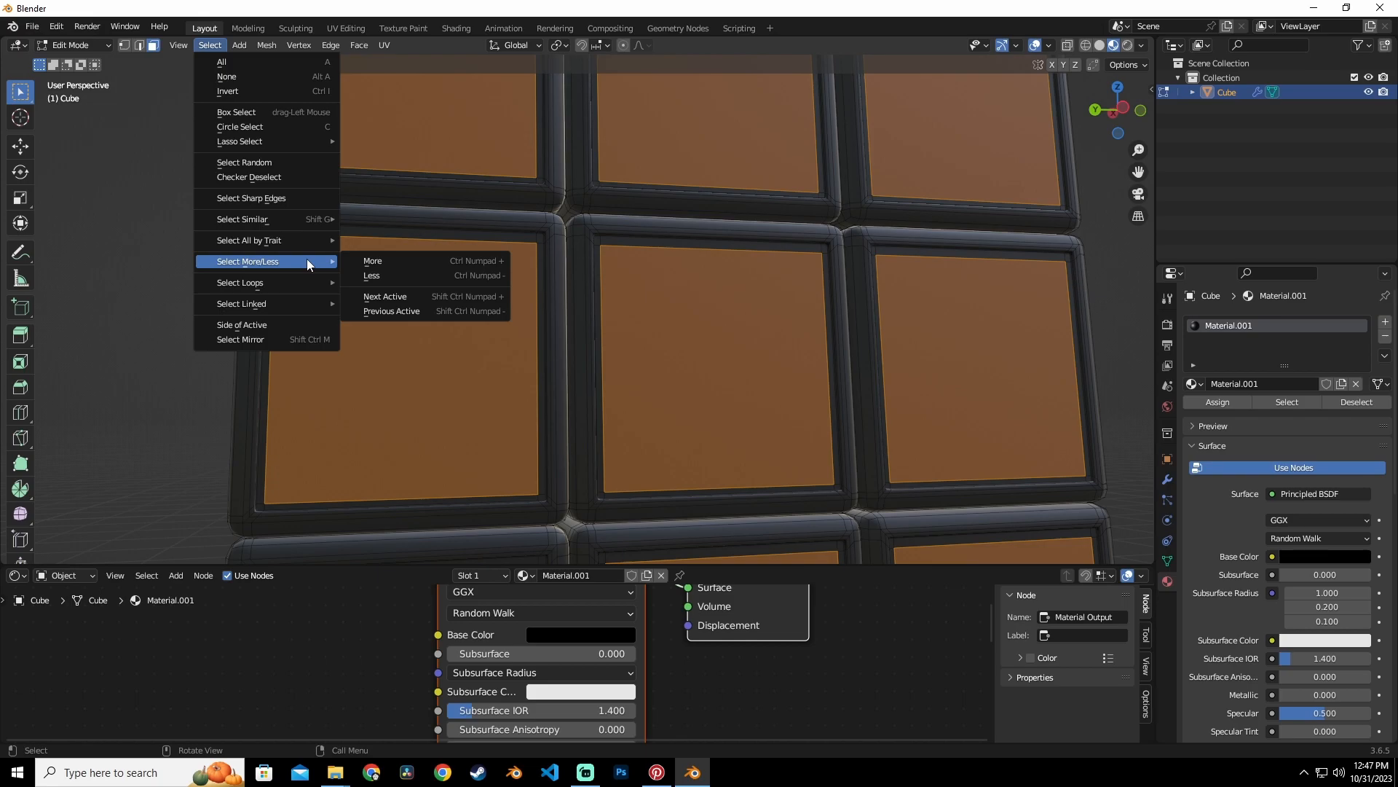
{"action": "left_click", "coordinate": [396, 266]}
Add a second material slot, assign it to the selected sticker faces and create a new default white material in it.
{"action": "scroll", "coordinate": [437, 262], "scroll_direction": "down", "scroll_amount": 4}
{"action": "middle_click_drag", "start_coordinate": [482, 258], "coordinate": [572, 293]}
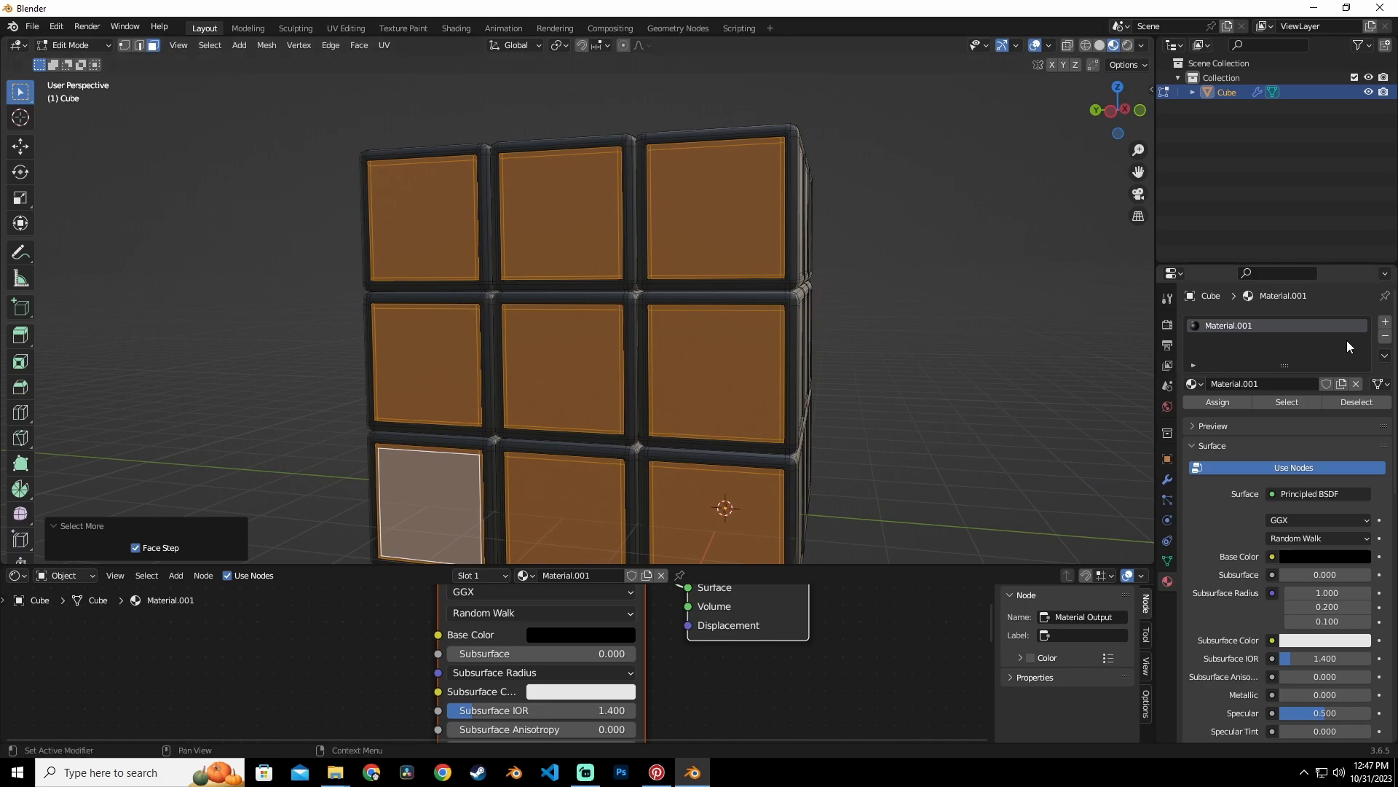
{"action": "left_click", "coordinate": [1386, 323]}
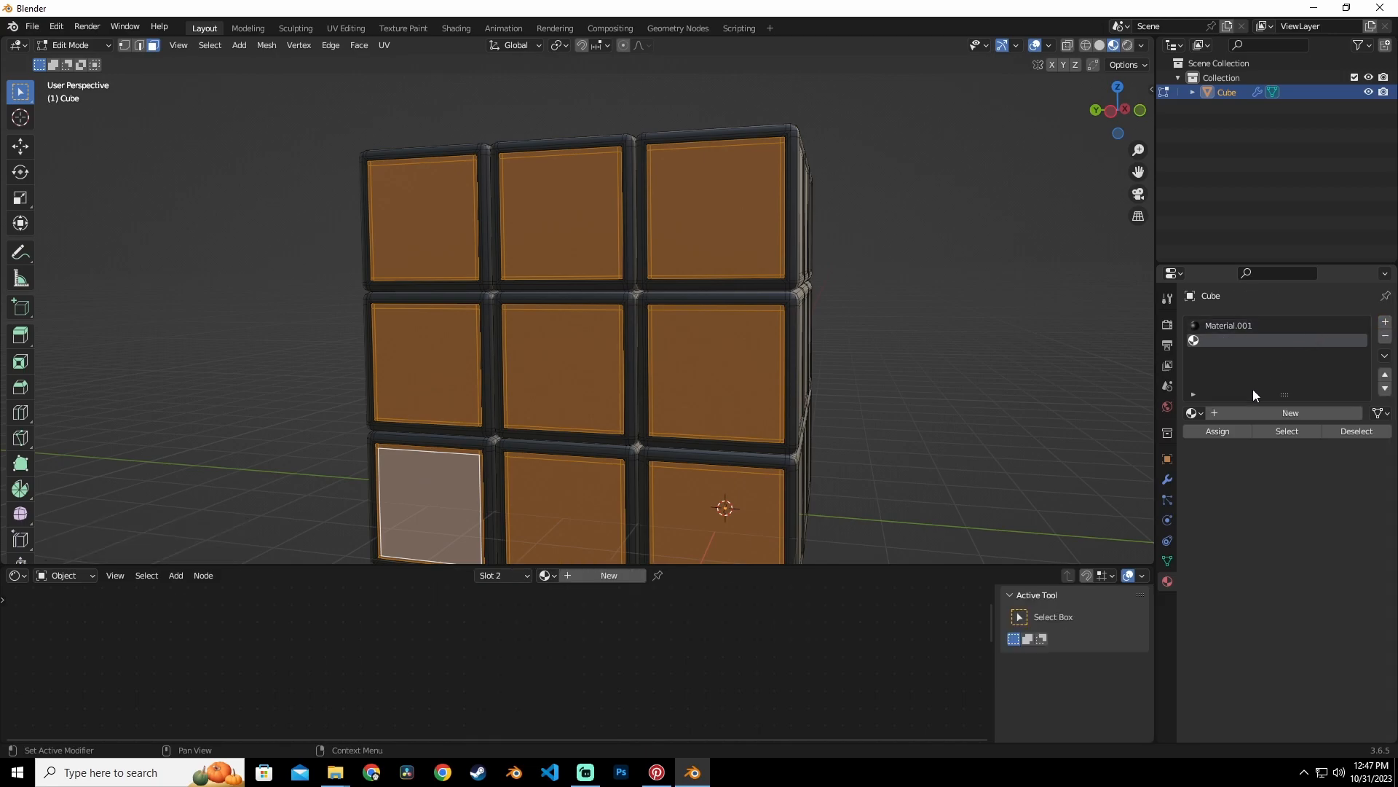
{"action": "left_click", "coordinate": [1231, 431]}
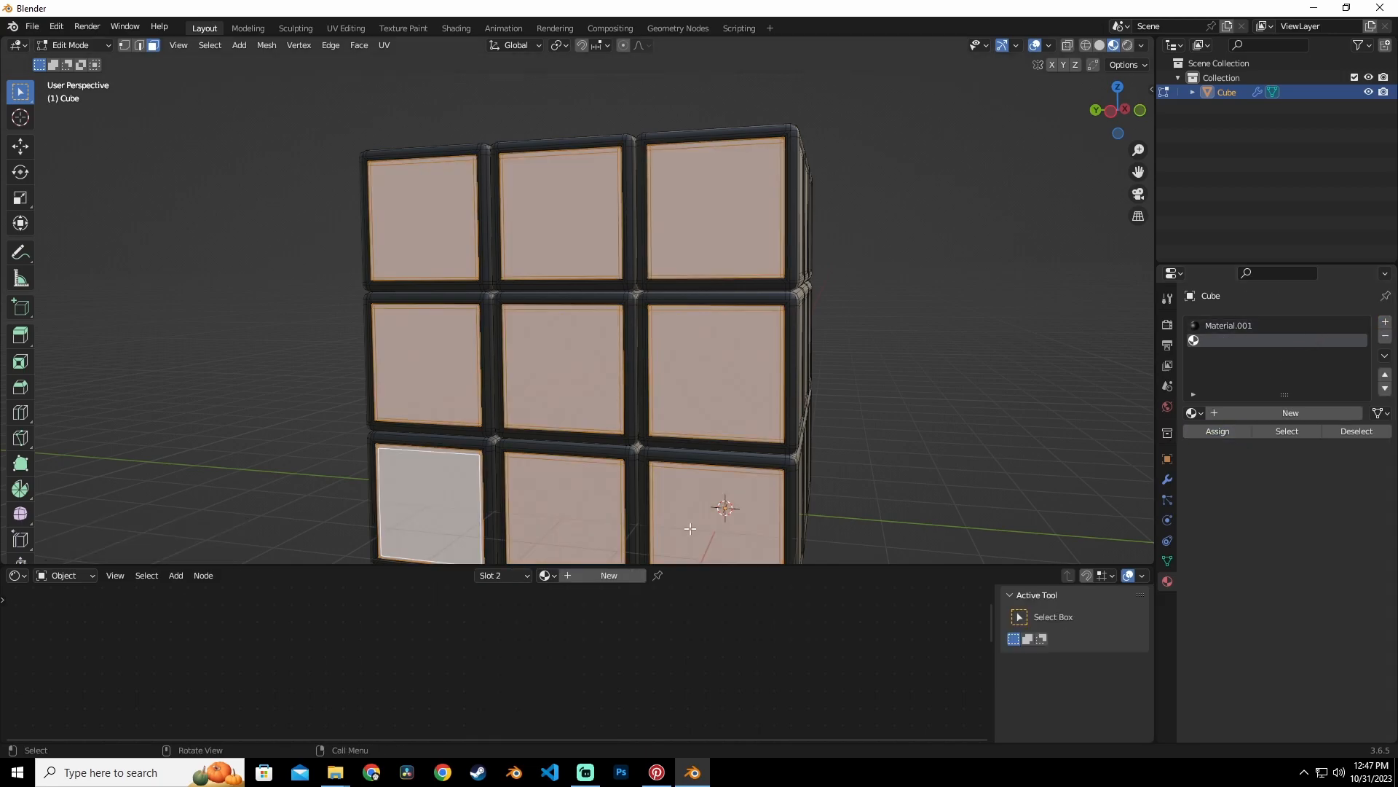
{"action": "left_click", "coordinate": [571, 578]}
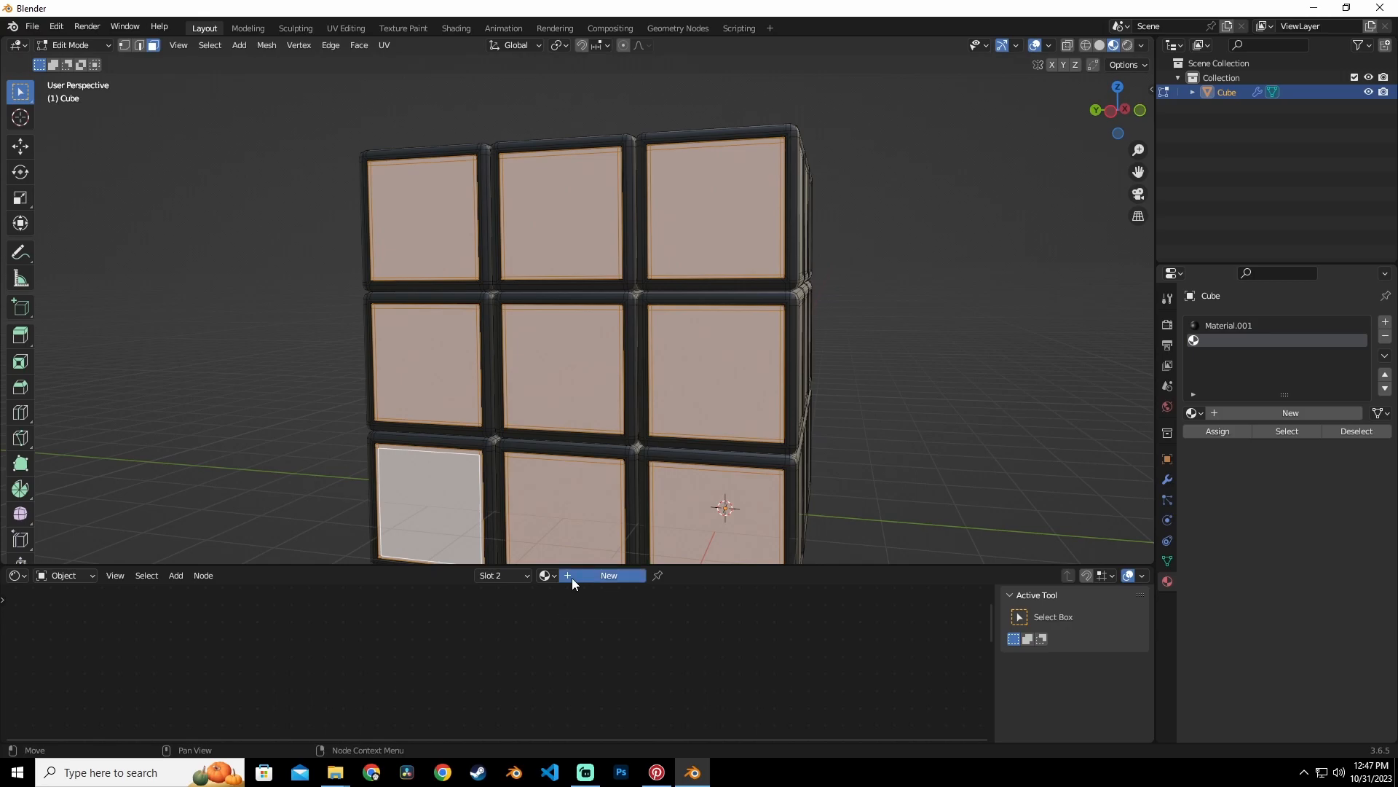
Check the Pinterest reference, then select the nine recessed sticker faces on a black side adjacent to the white one.
{"action": "middle_click_drag", "start_coordinate": [691, 357], "coordinate": [635, 396]}
{"action": "middle_click_drag", "start_coordinate": [588, 516], "coordinate": [711, 478]}
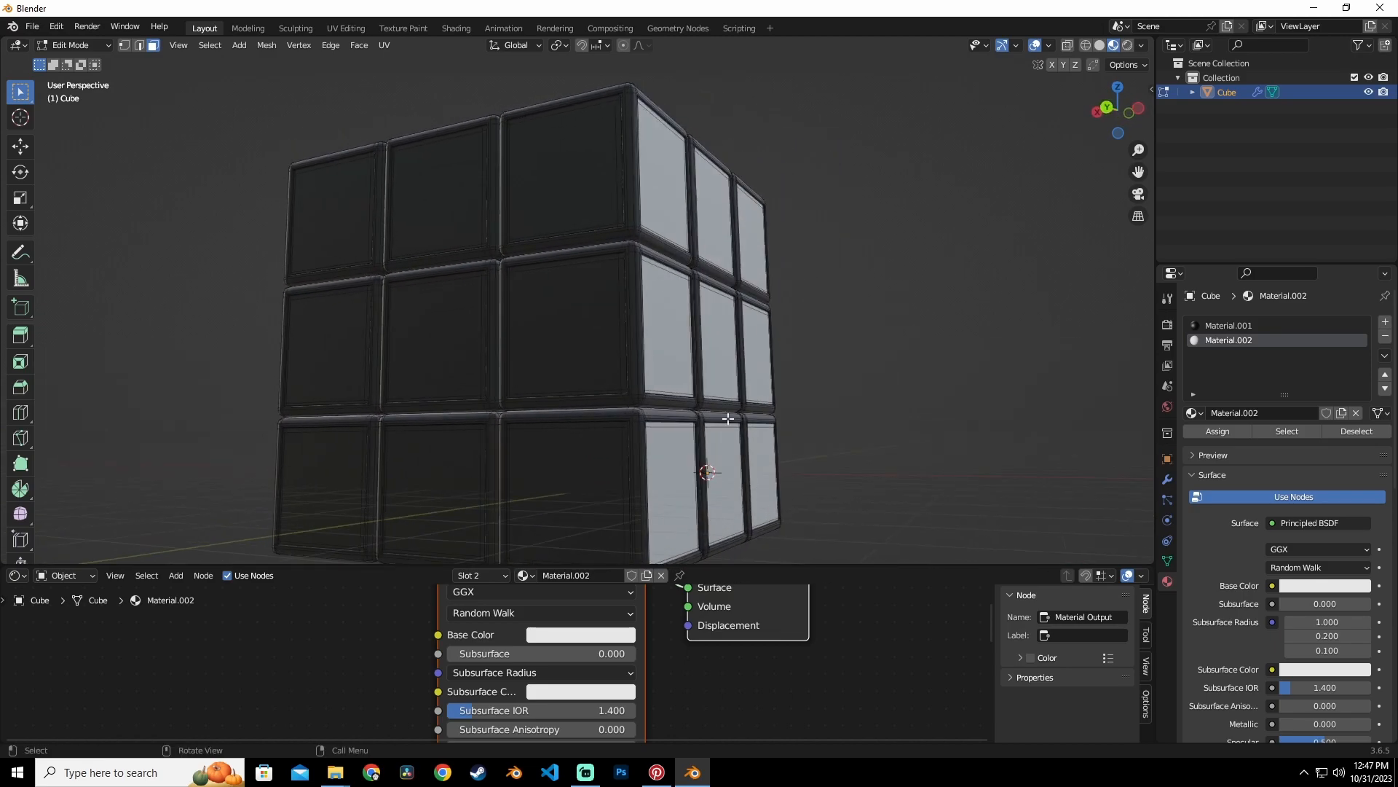
{"action": "left_click", "coordinate": [657, 774]}
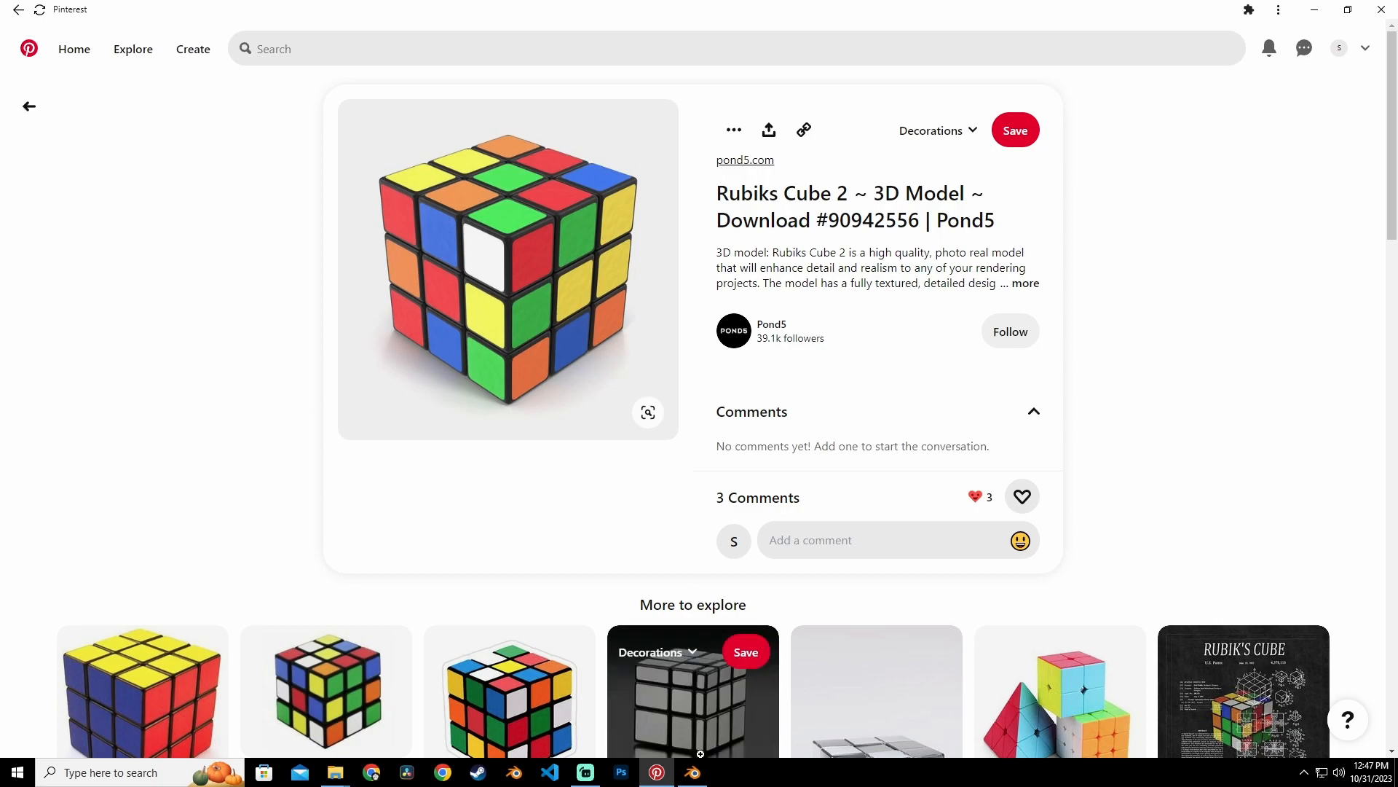
{"action": "left_click", "coordinate": [693, 773]}
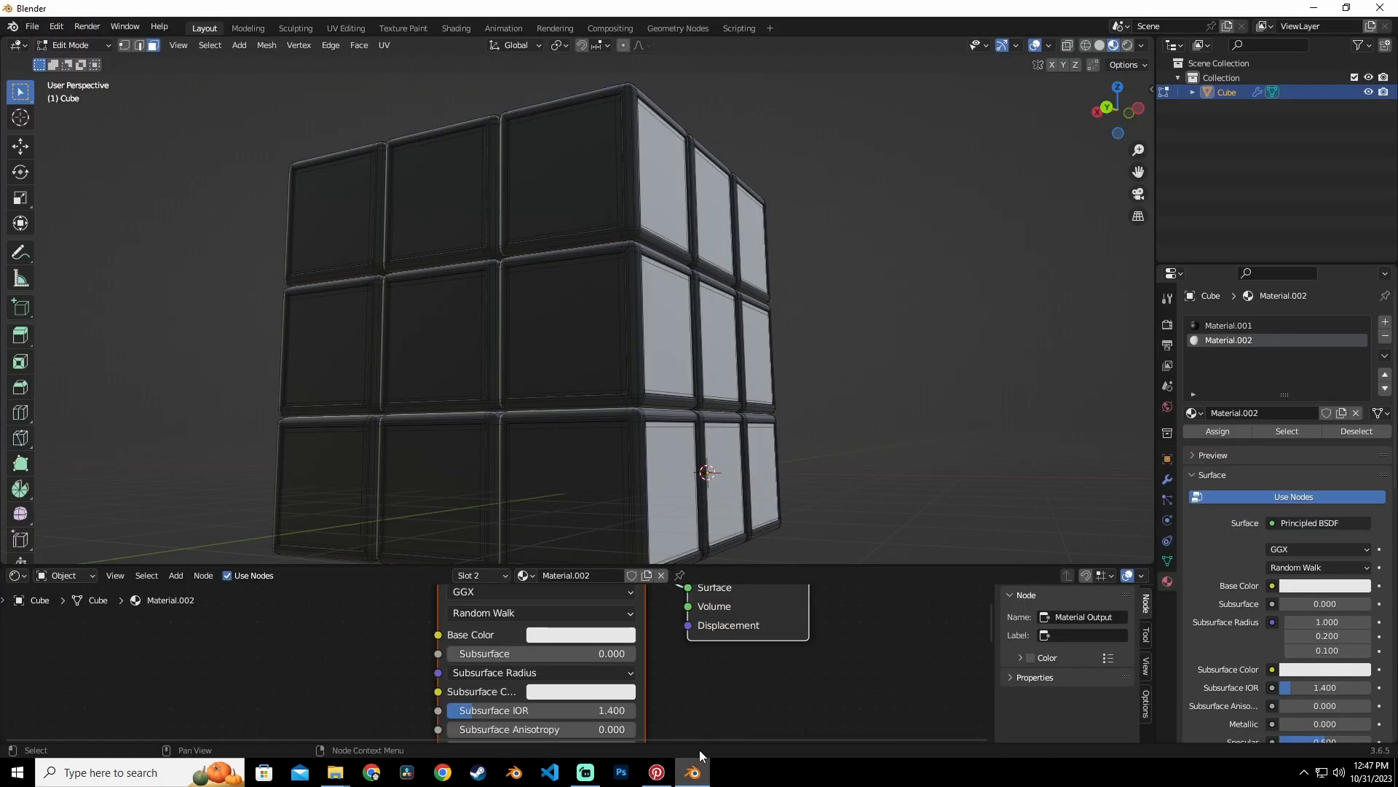
{"action": "middle_click_drag", "start_coordinate": [702, 369], "coordinate": [484, 366]}
{"action": "left_click", "coordinate": [650, 265]}
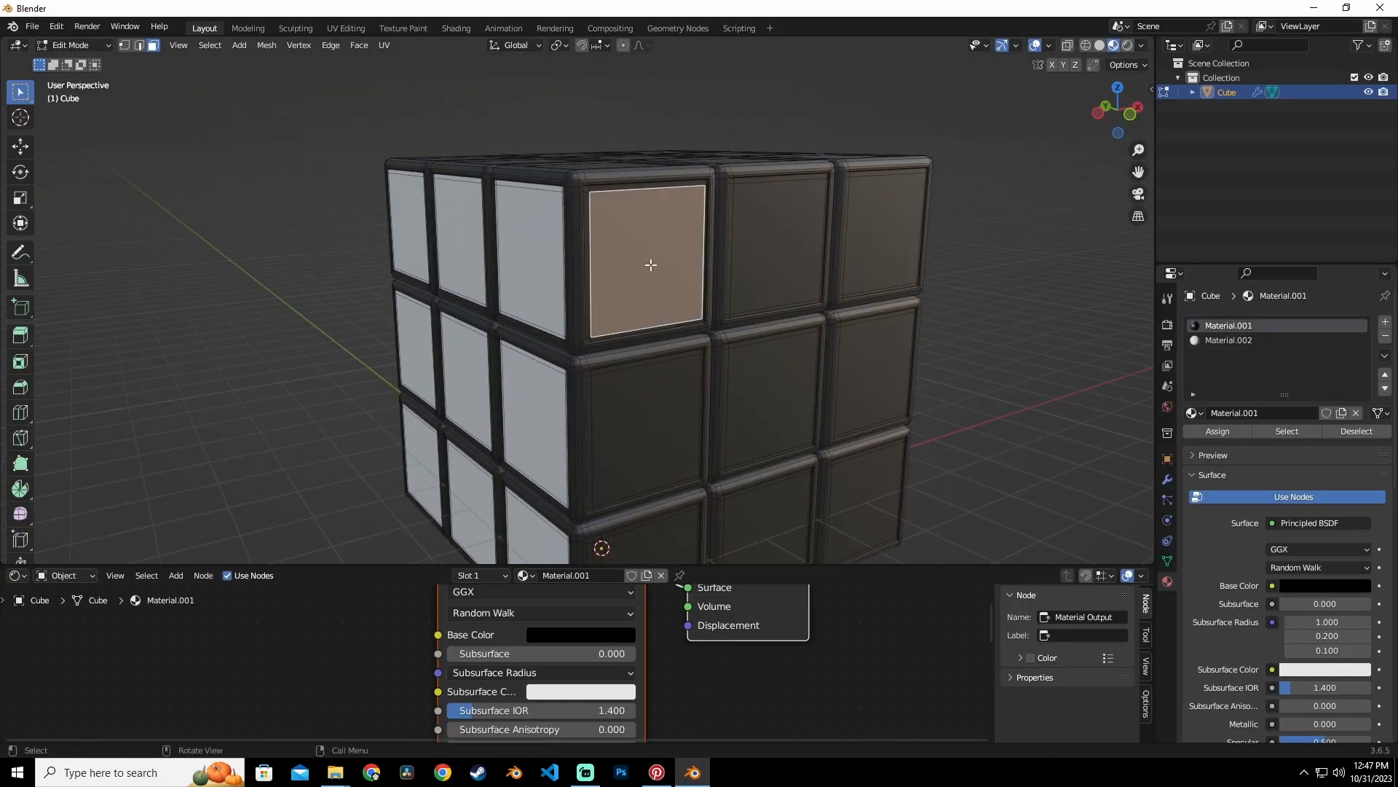
{"action": "left_click", "coordinate": [708, 430], "text": "shift"}
{"action": "left_click", "coordinate": [778, 417], "text": "shift"}
{"action": "left_click", "coordinate": [774, 529], "text": "shift"}
{"action": "left_click", "coordinate": [878, 479], "text": "shift"}
{"action": "left_click", "coordinate": [885, 398], "text": "shift"}
{"action": "left_click", "coordinate": [890, 250], "text": "shift"}
{"action": "left_click", "coordinate": [779, 312], "text": "shift"}
{"action": "middle_click_drag", "start_coordinate": [782, 426], "coordinate": [759, 298], "text": "shift"}
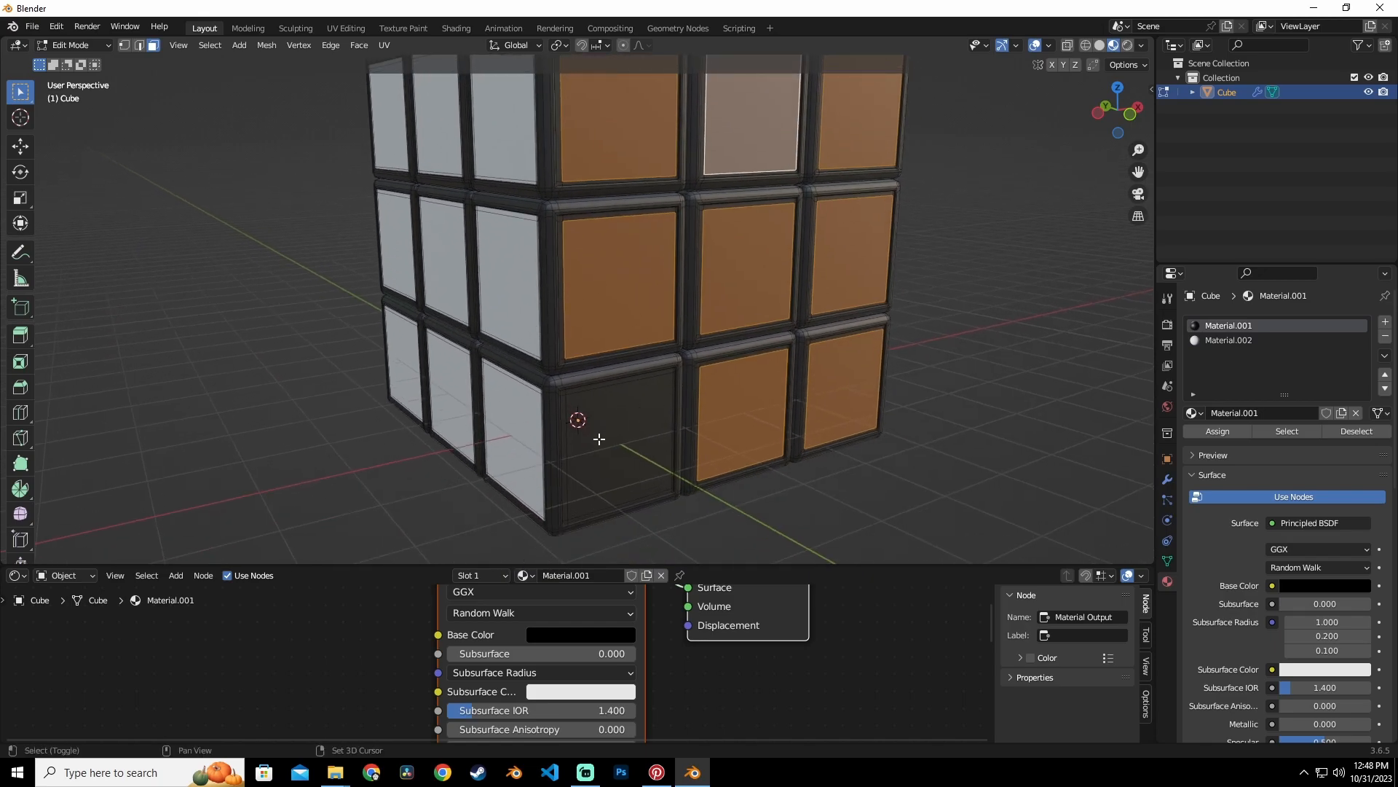
{"action": "left_click", "coordinate": [665, 393], "text": "shift"}
Expand the selection on the side next to the white one to include the sticker borders.
{"action": "left_click", "coordinate": [210, 45]}
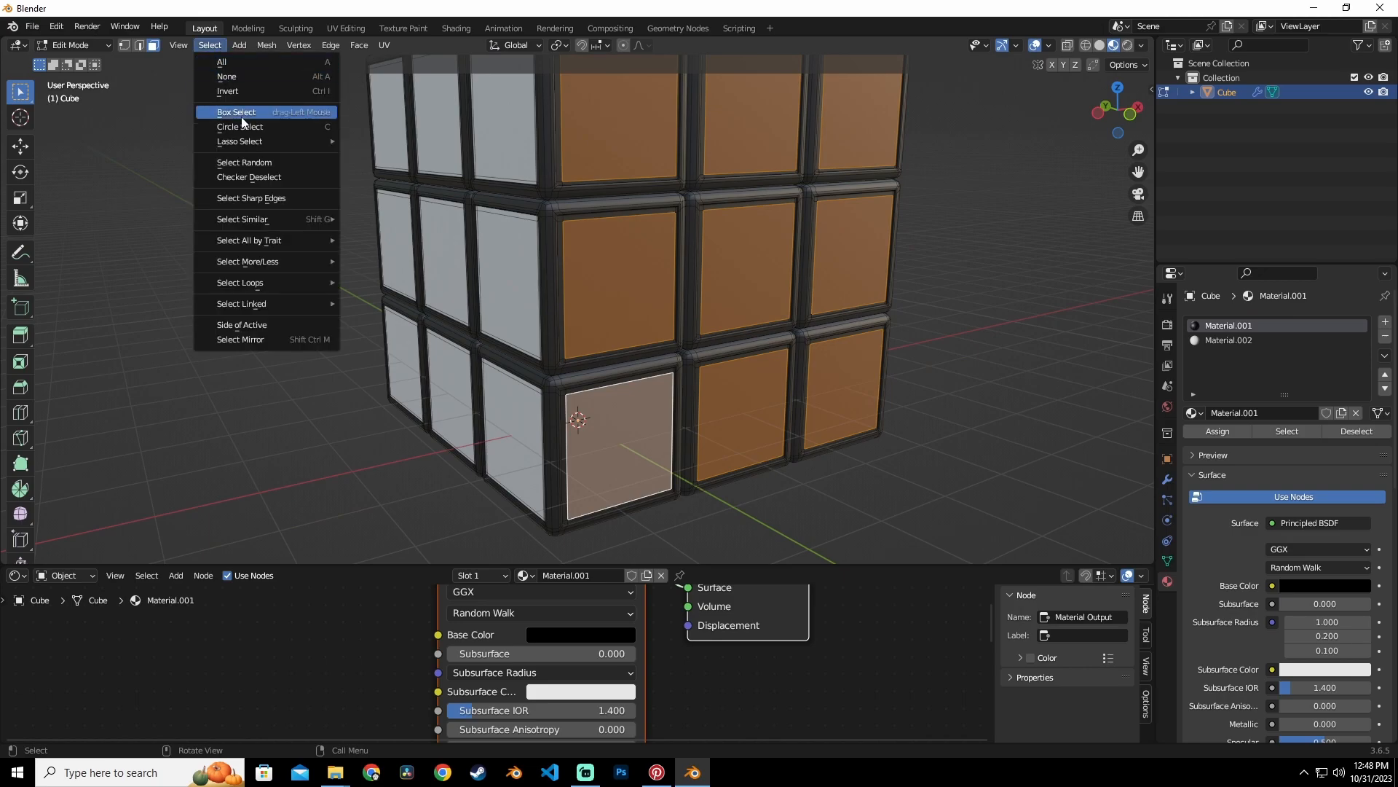
{"action": "mouse_move", "coordinate": [301, 268]}
{"action": "left_click", "coordinate": [405, 263]}
Create a material in a third slot with a pure red base color, green and blue at 0, and assign it to the selected faces.
{"action": "middle_click_drag", "start_coordinate": [790, 262], "coordinate": [731, 259]}
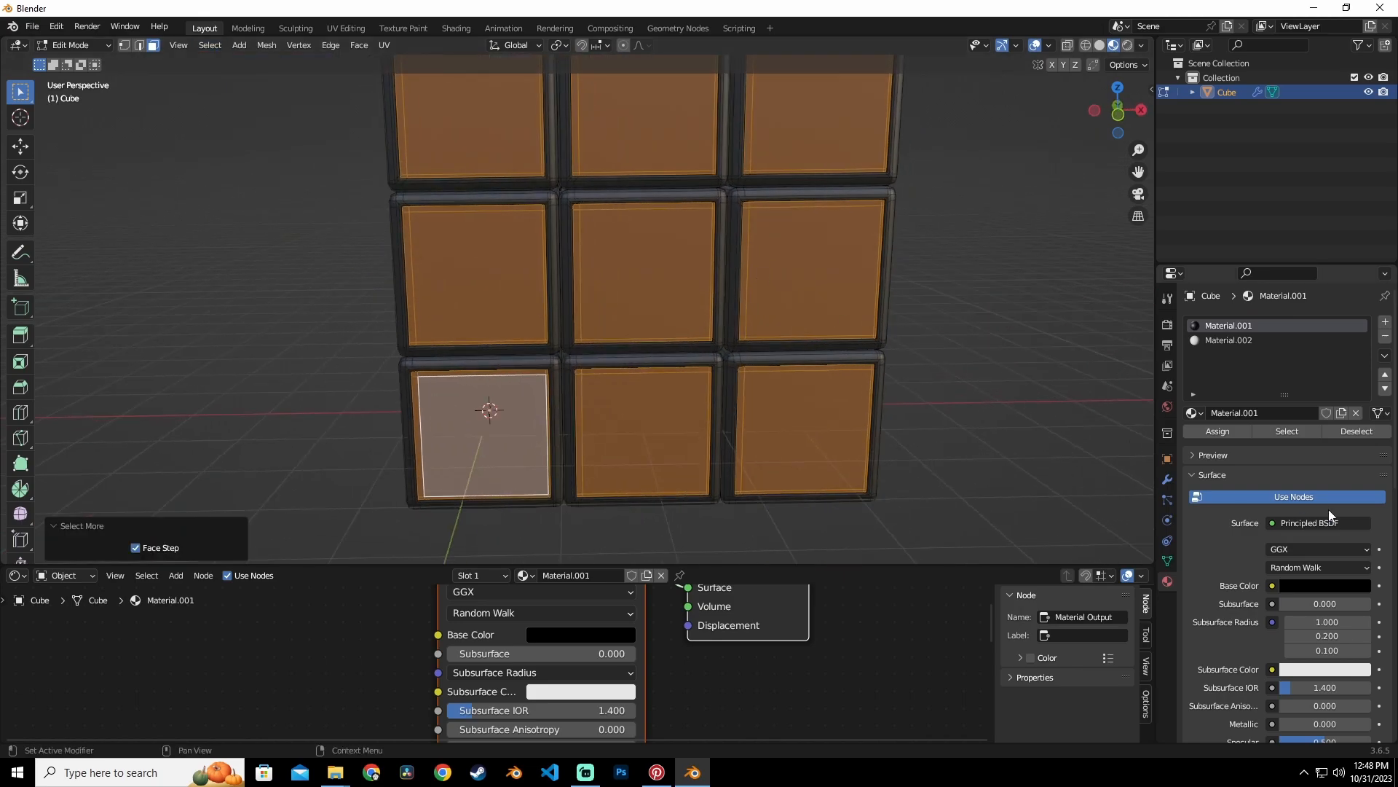
{"action": "left_click", "coordinate": [1385, 321]}
{"action": "left_click", "coordinate": [623, 575]}
{"action": "left_click", "coordinate": [602, 639]}
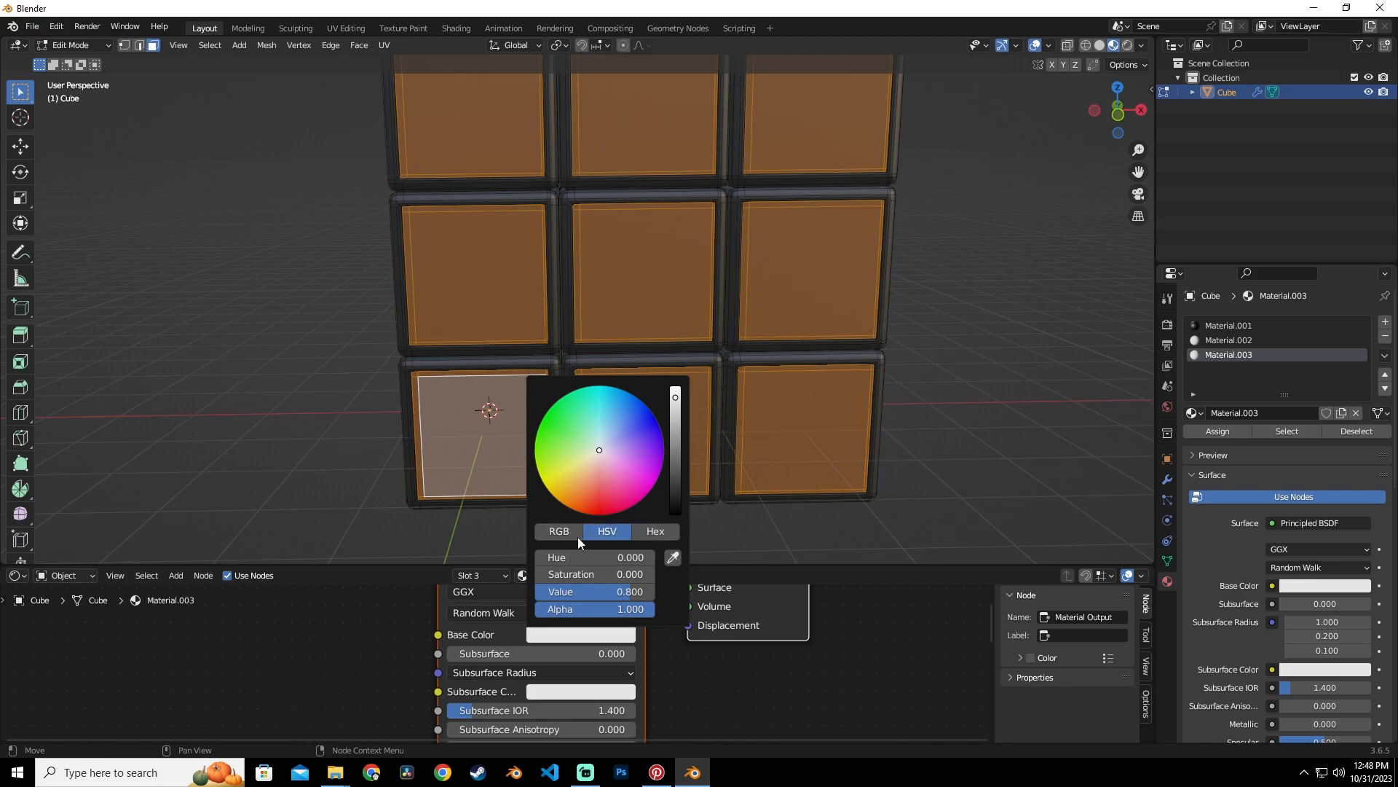
{"action": "left_click", "coordinate": [558, 531]}
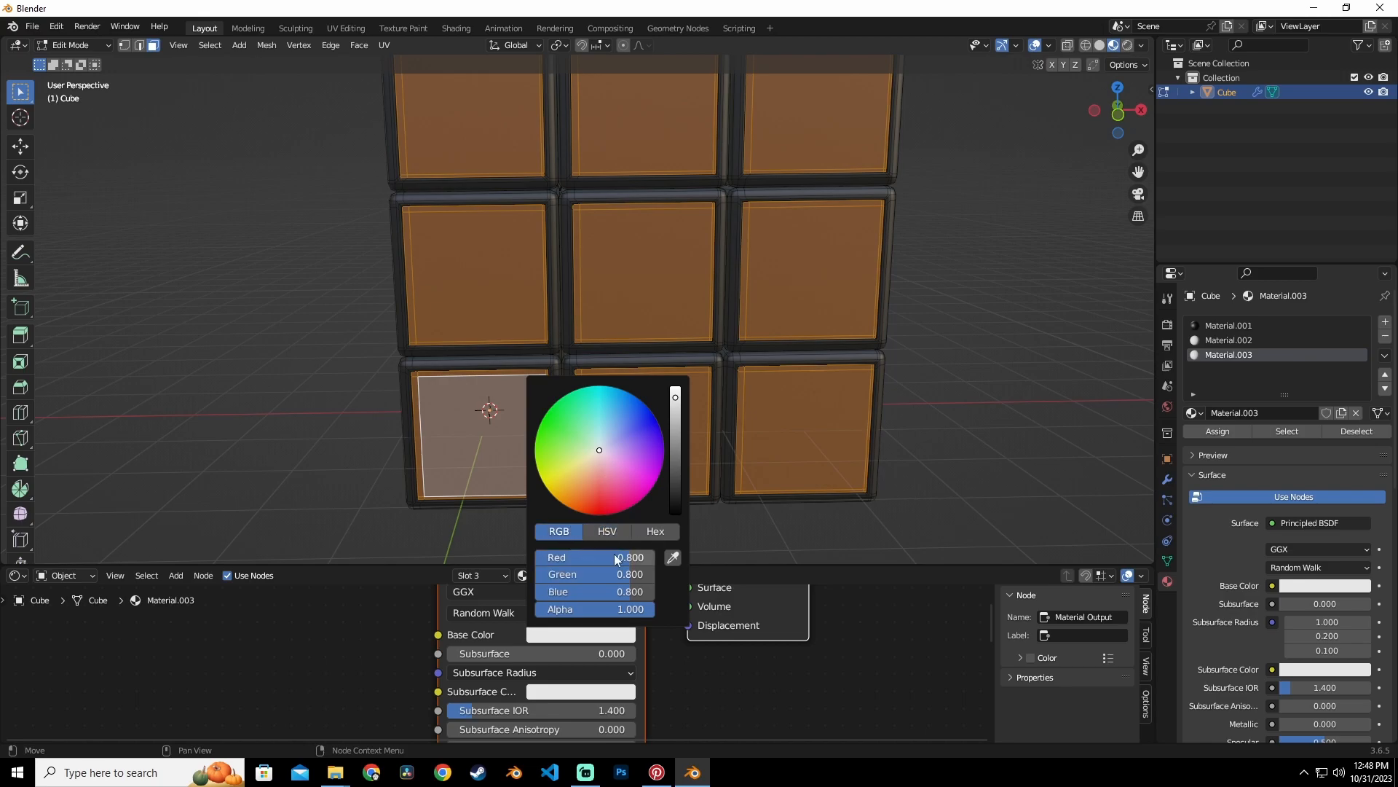
{"action": "mouse_move", "coordinate": [610, 558]}
{"action": "left_mouse_down"}
{"action": "mouse_move", "coordinate": [651, 558]}
{"action": "mouse_move", "coordinate": [543, 574]}
{"action": "left_mouse_up"}
{"action": "left_click_drag", "start_coordinate": [635, 592], "coordinate": [542, 591]}
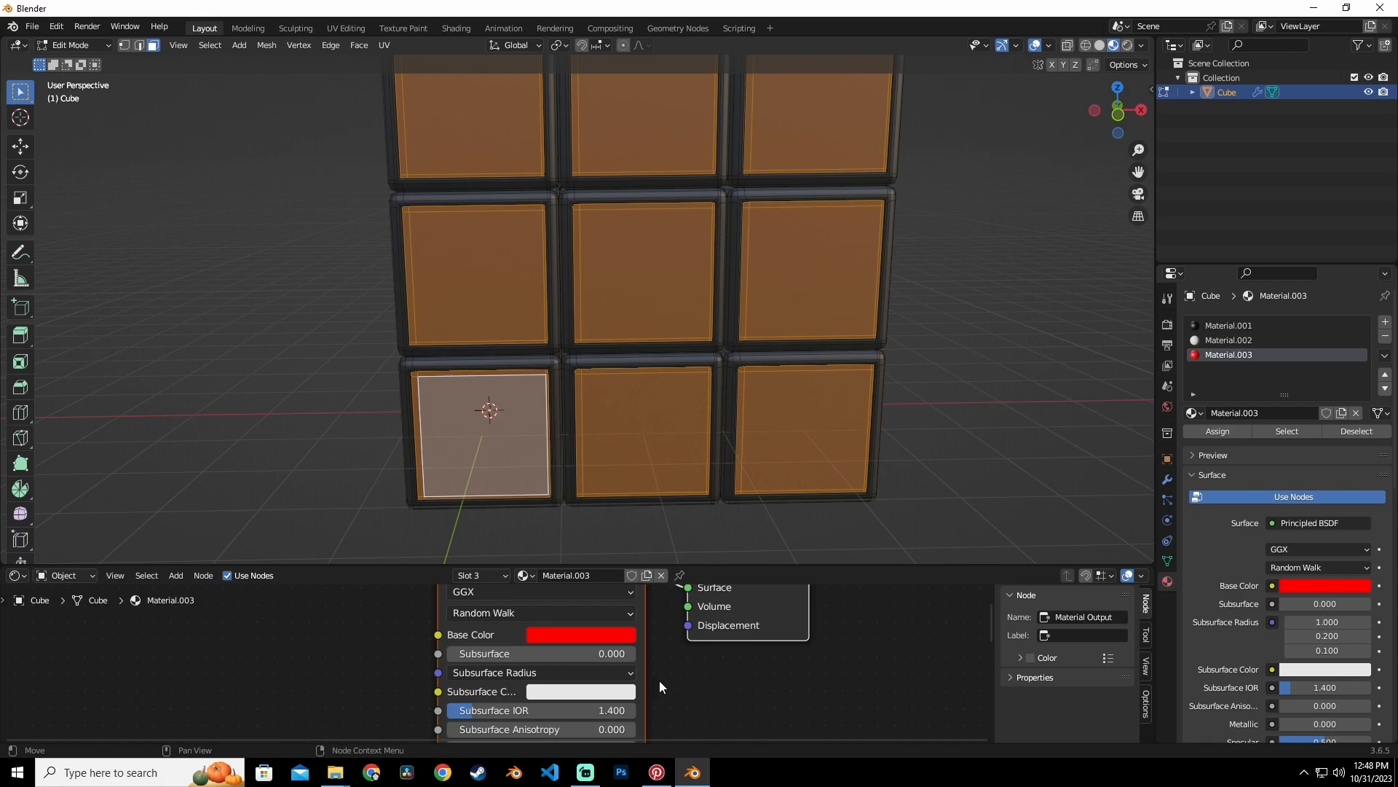
{"action": "left_click", "coordinate": [1238, 432]}
Check the Pinterest reference, then select the nine sticker faces on the black side next to the red one.
{"action": "middle_click_drag", "start_coordinate": [883, 302], "coordinate": [656, 317]}
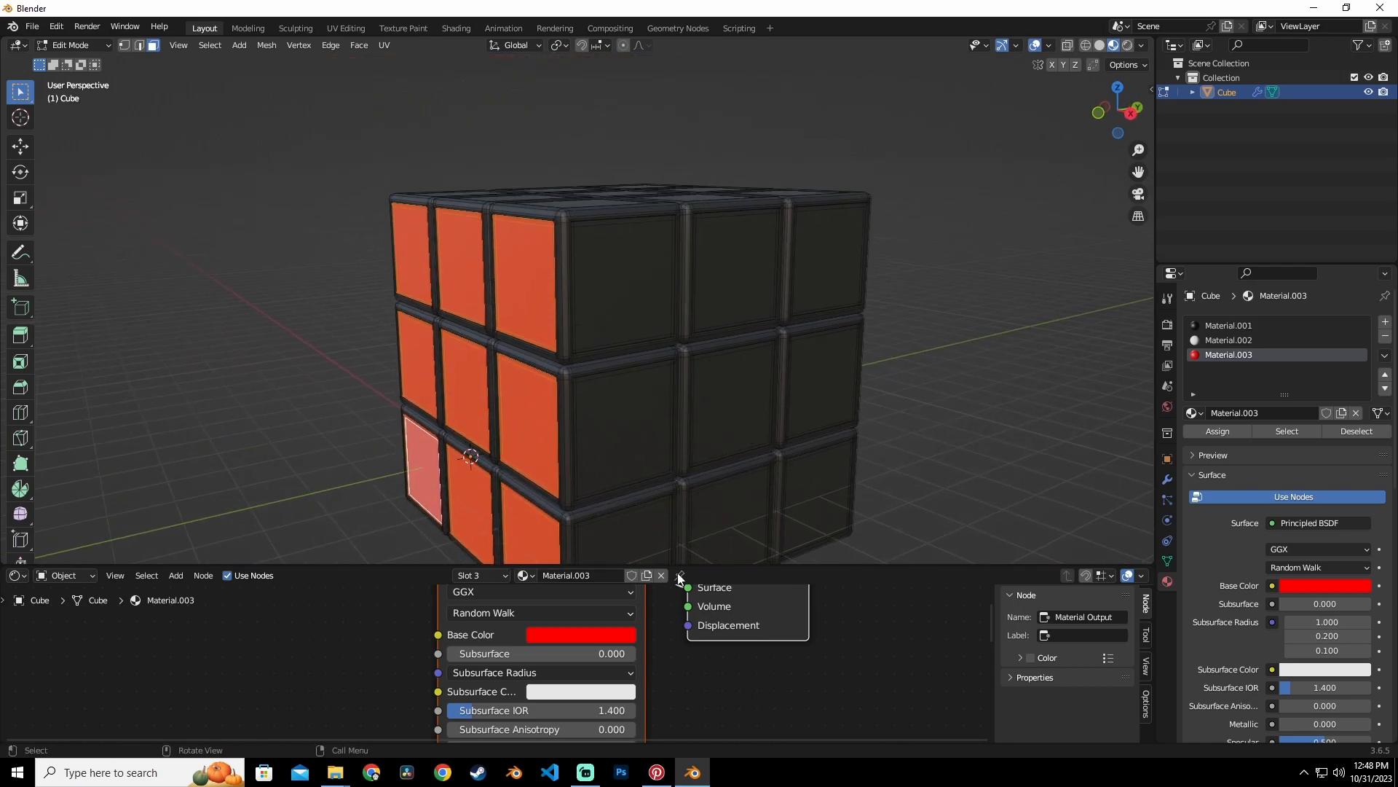
{"action": "left_click", "coordinate": [658, 771]}
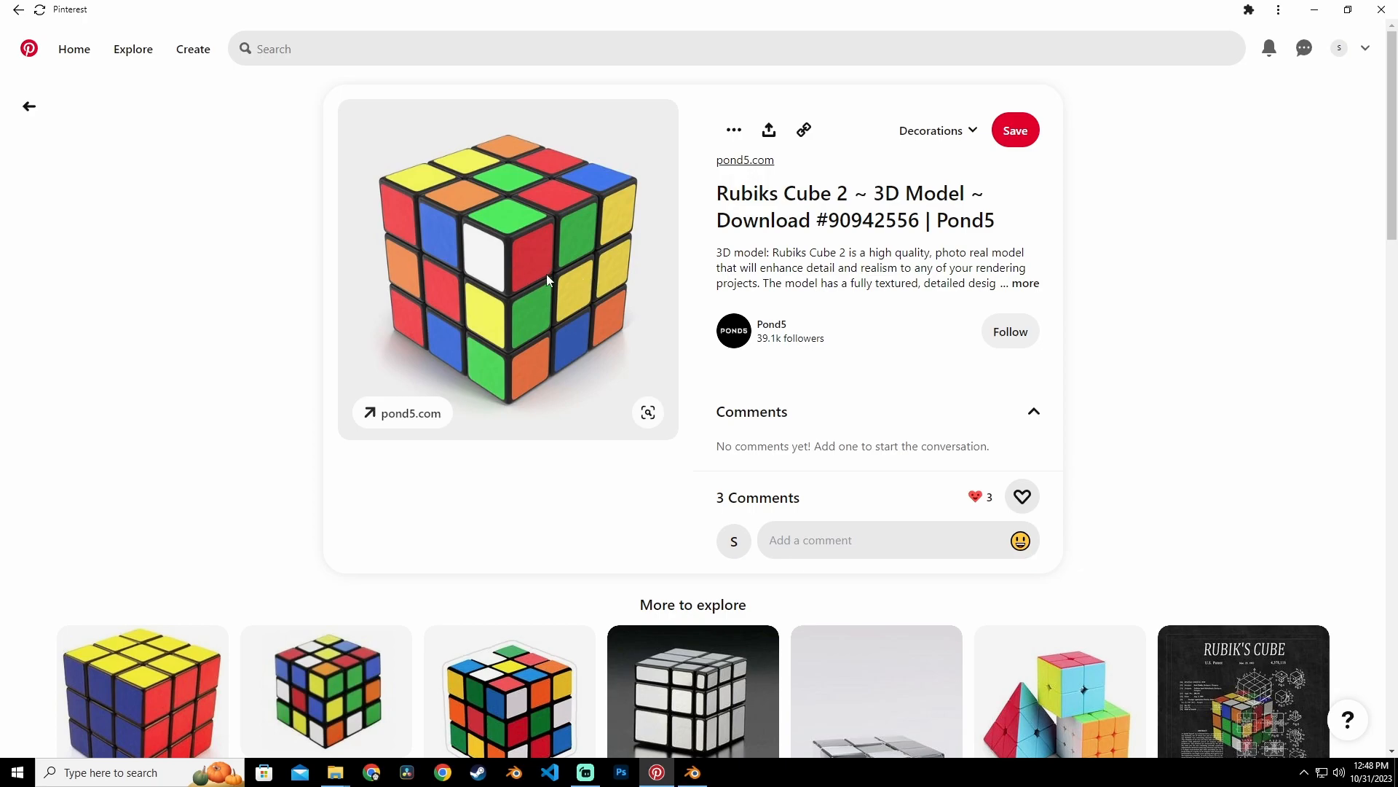
{"action": "left_click", "coordinate": [693, 772]}
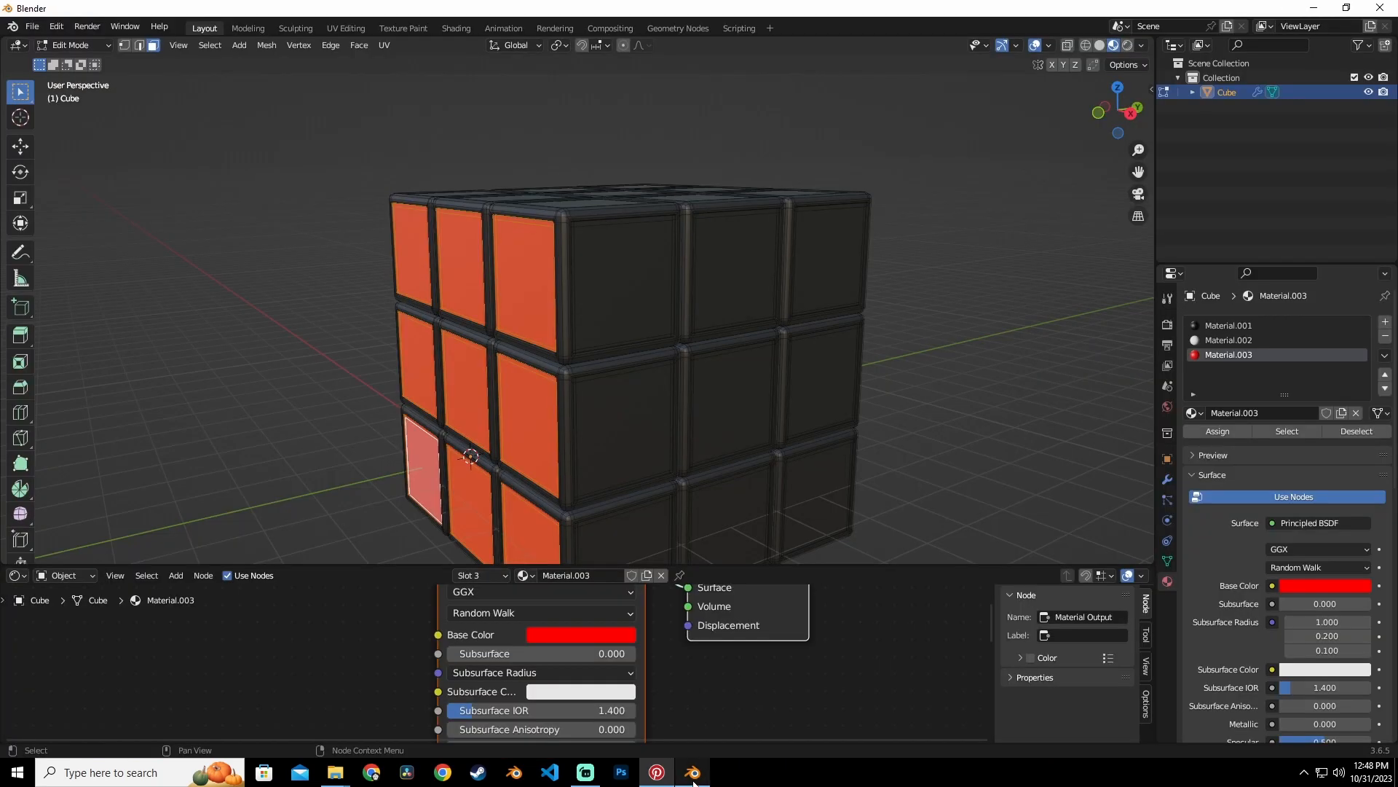
{"action": "left_click", "coordinate": [627, 299]}
{"action": "left_click", "coordinate": [750, 276], "text": "shift"}
{"action": "left_click", "coordinate": [822, 273], "text": "shift"}
{"action": "left_click", "coordinate": [822, 380], "text": "shift"}
{"action": "left_click", "coordinate": [726, 398], "text": "shift"}
{"action": "left_click", "coordinate": [623, 431], "text": "shift"}
{"action": "left_click", "coordinate": [625, 532], "text": "shift"}
{"action": "left_click", "coordinate": [729, 515], "text": "shift"}
{"action": "left_click", "coordinate": [818, 493], "text": "shift"}
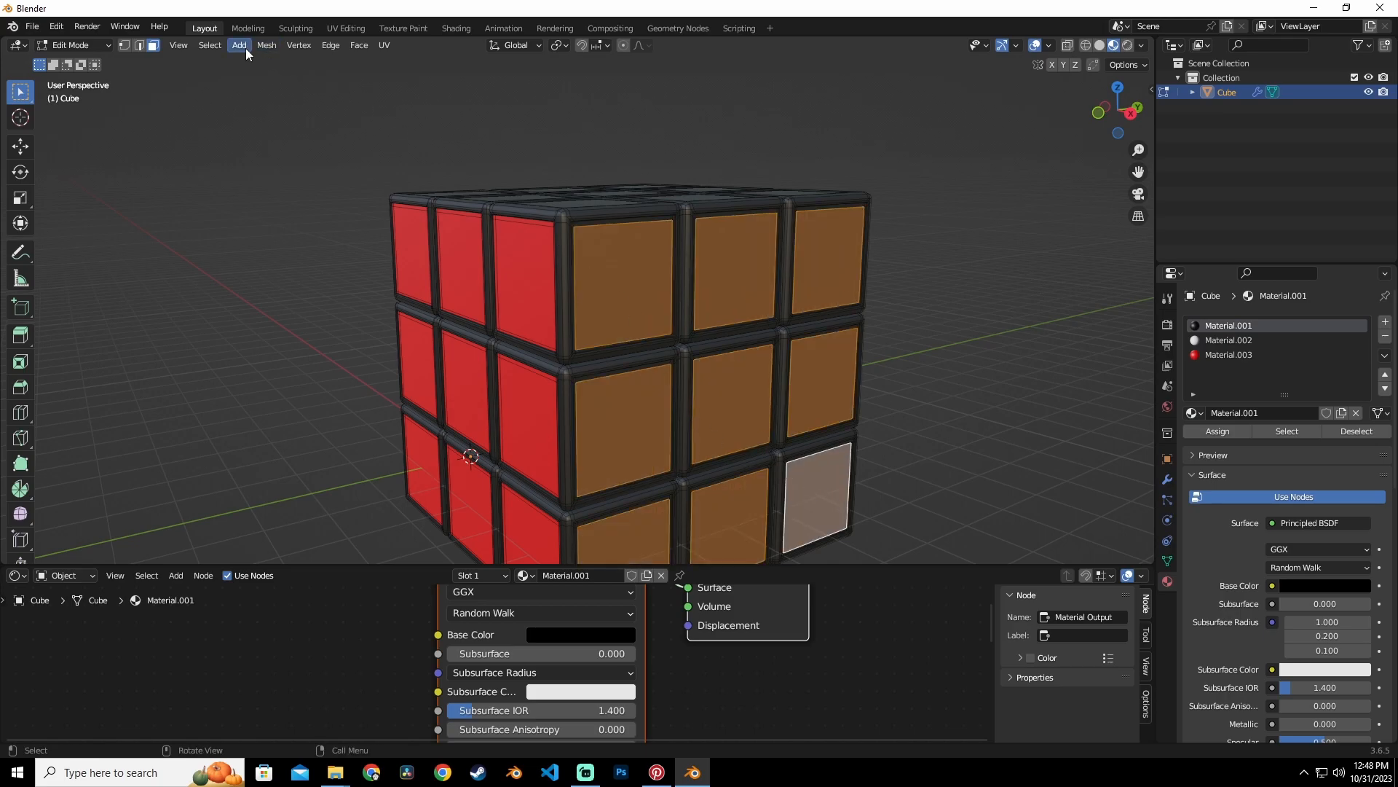
Expand the selection on the side next to the red one to include the sticker borders.
{"action": "left_click", "coordinate": [210, 46]}
{"action": "mouse_move", "coordinate": [308, 259]}
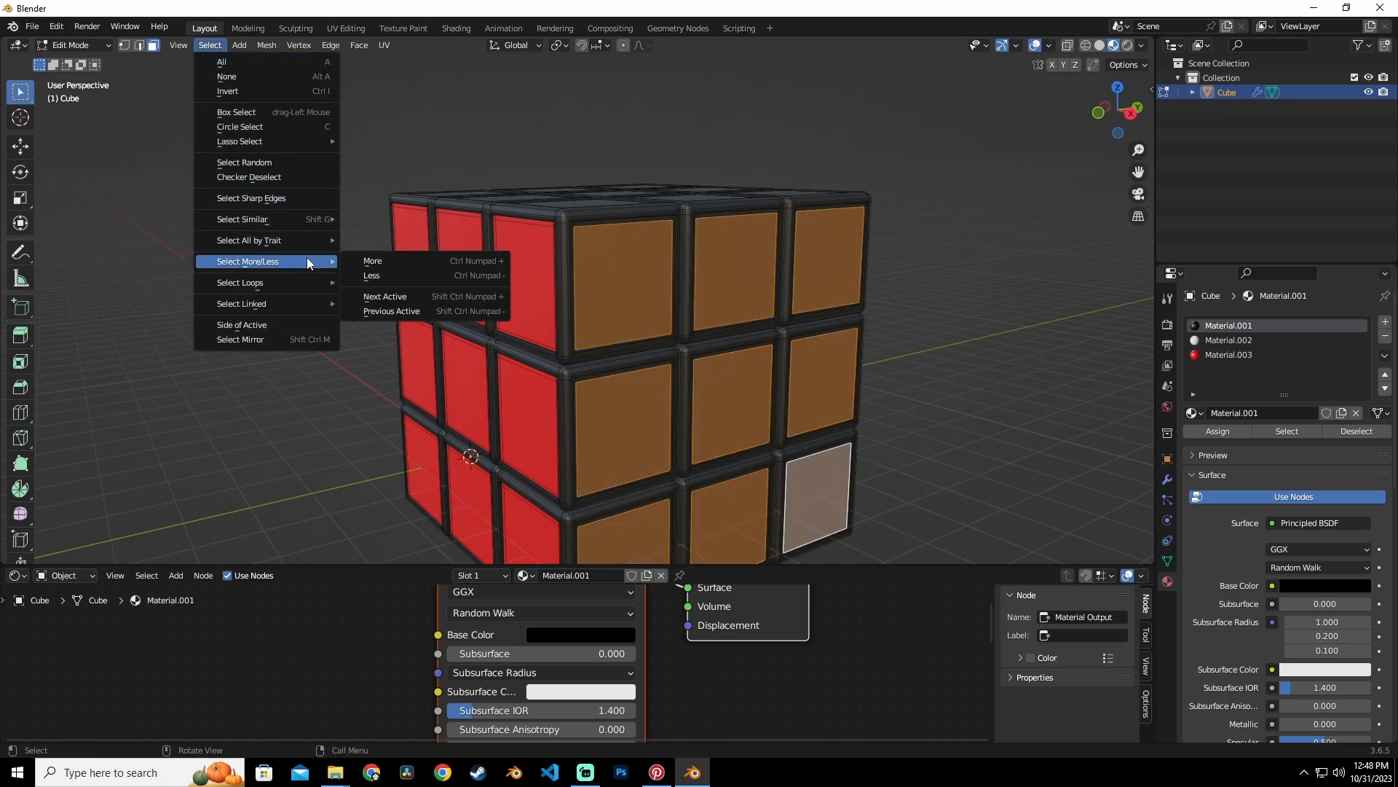
{"action": "left_click", "coordinate": [421, 260]}
Create a material in a fourth slot with a pure green base color, red and blue at 0, and assign it to the selected faces.
{"action": "middle_click_drag", "start_coordinate": [559, 322], "coordinate": [610, 337]}
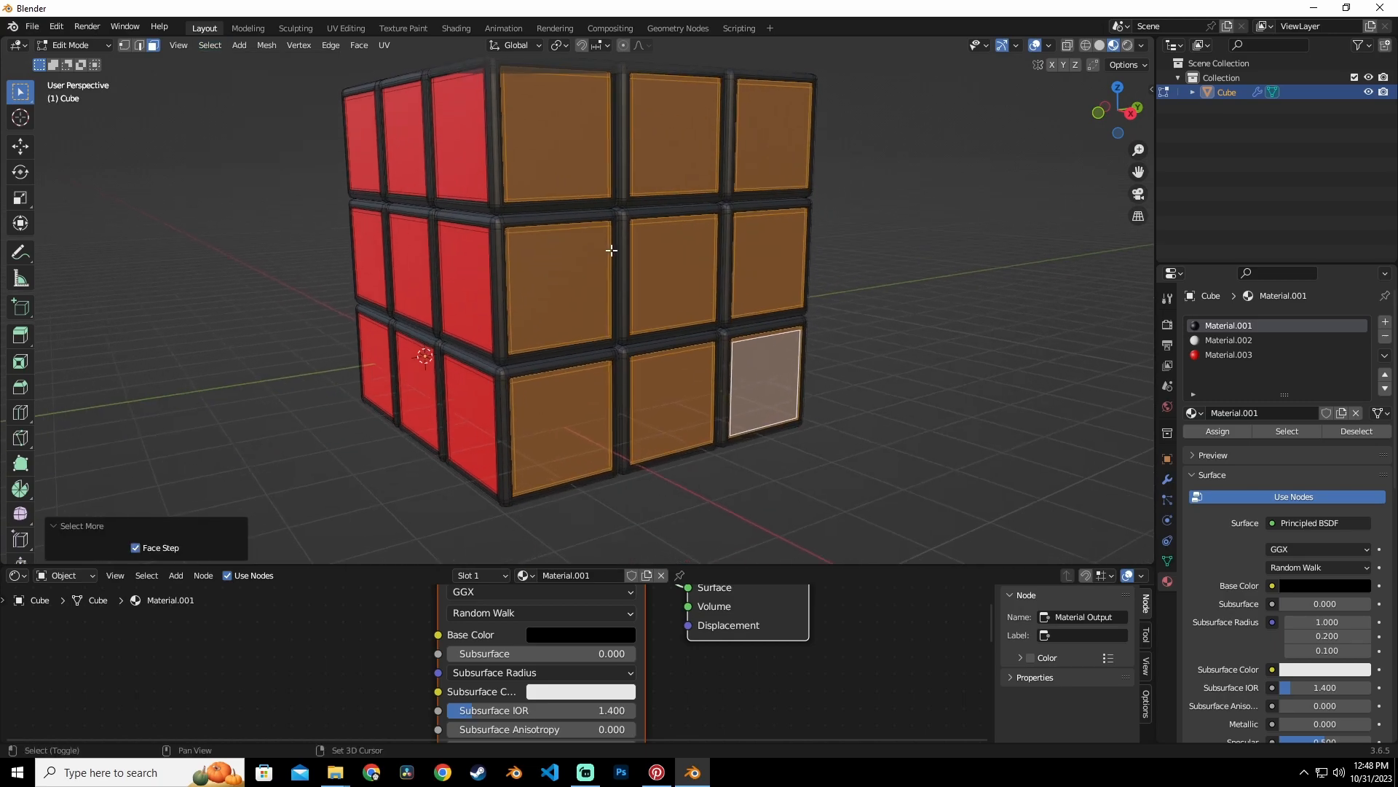
{"action": "left_click", "coordinate": [1385, 323]}
{"action": "left_click", "coordinate": [599, 577]}
{"action": "left_click", "coordinate": [589, 639]}
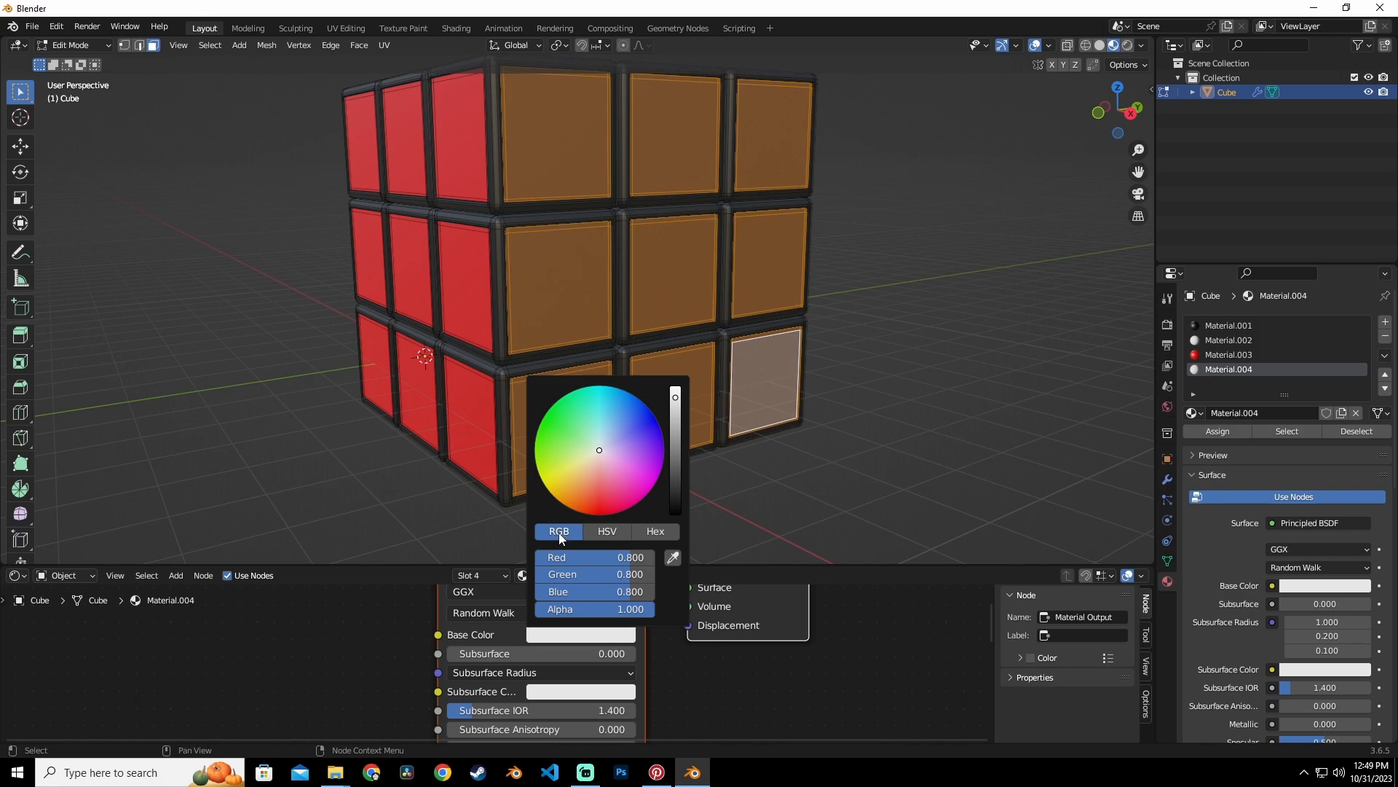
{"action": "left_click_drag", "start_coordinate": [623, 558], "coordinate": [528, 558]}
{"action": "left_click_drag", "start_coordinate": [604, 592], "coordinate": [655, 574]}
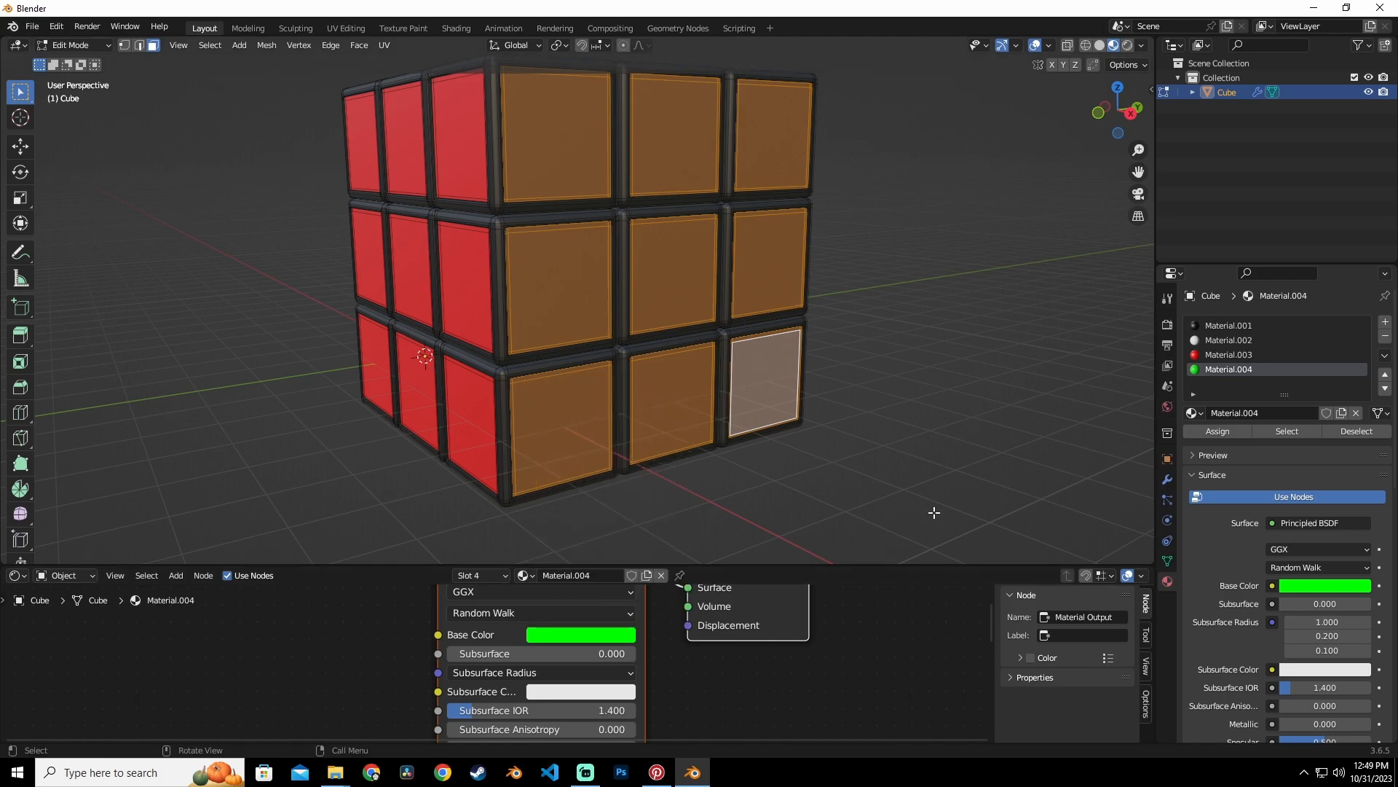
{"action": "left_click", "coordinate": [1226, 432]}
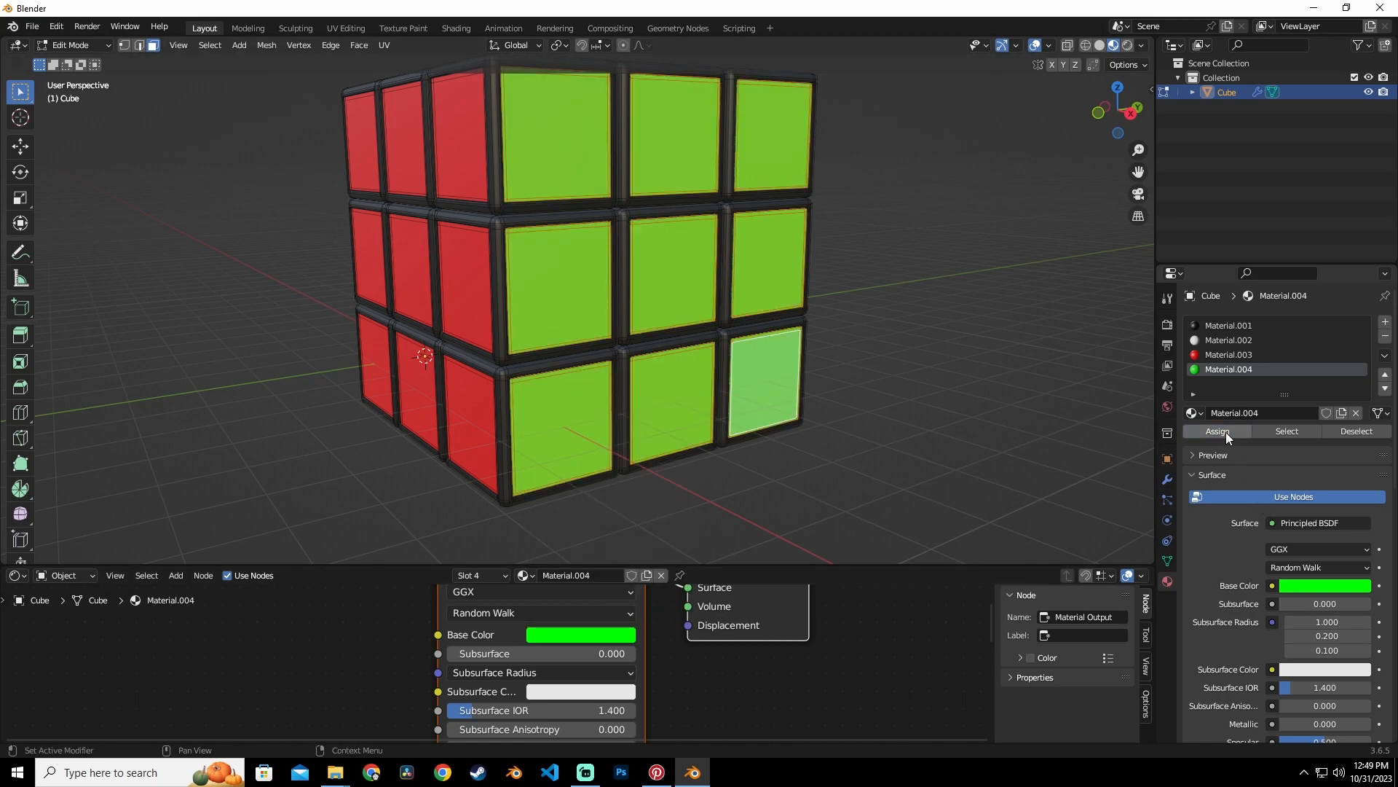
Select the nine sticker faces on the black side next to the green one and grow the selection to include their borders.
{"action": "middle_click_drag", "start_coordinate": [806, 333], "coordinate": [623, 322]}
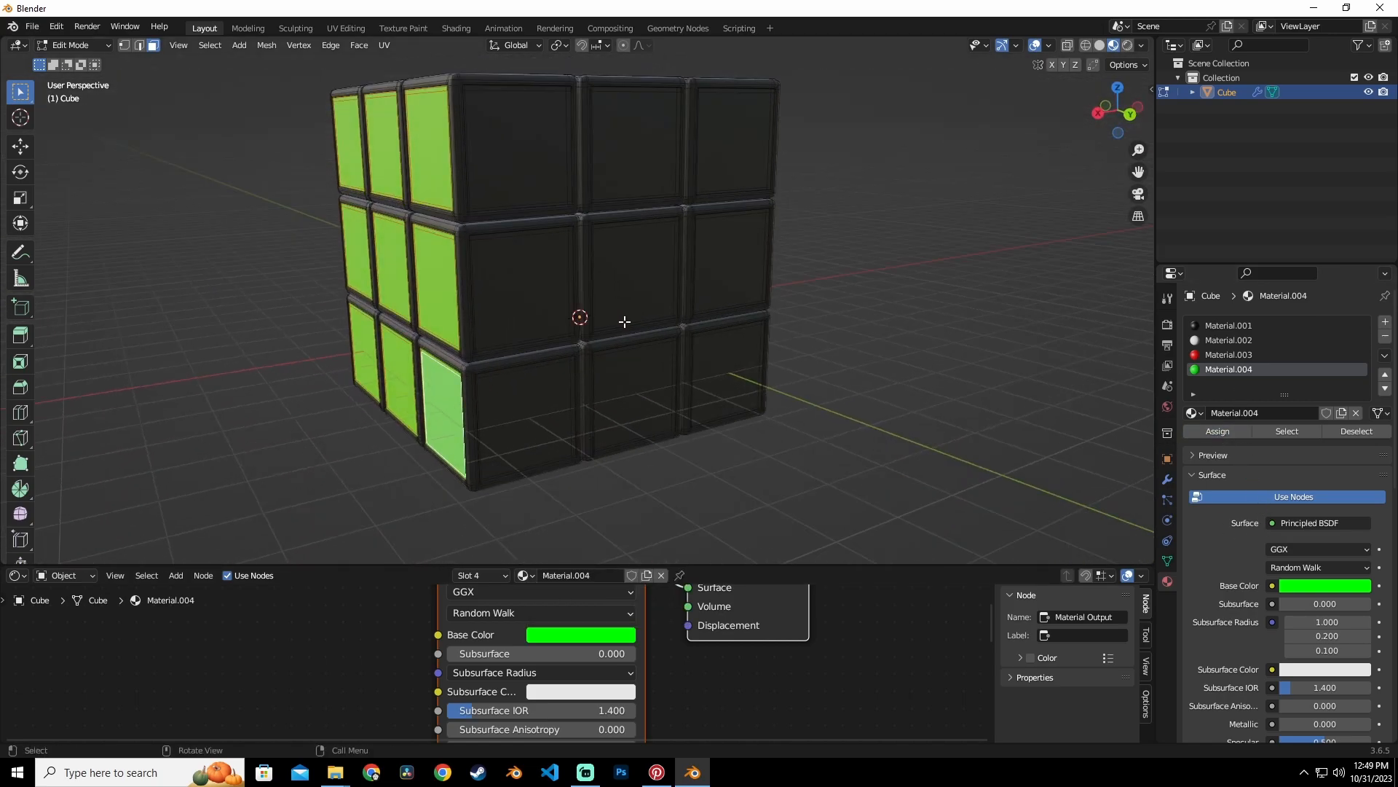
{"action": "left_click", "coordinate": [522, 163]}
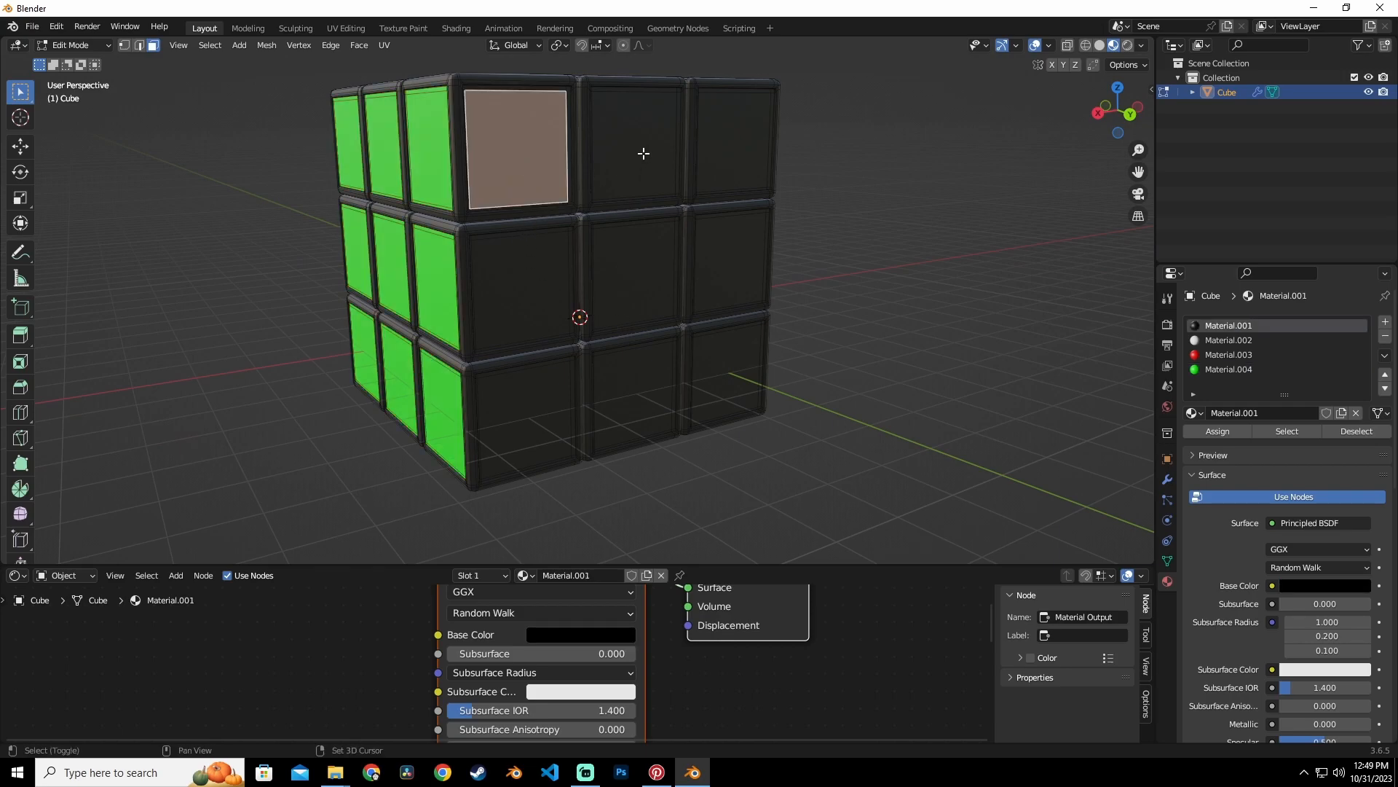
{"action": "left_click", "coordinate": [640, 150], "text": "shift"}
{"action": "left_click", "coordinate": [732, 146], "text": "shift"}
{"action": "left_click", "coordinate": [734, 260], "text": "shift"}
{"action": "left_click", "coordinate": [634, 273], "text": "shift"}
{"action": "left_click", "coordinate": [558, 277], "text": "shift"}
{"action": "left_click", "coordinate": [531, 406], "text": "shift"}
{"action": "left_click", "coordinate": [630, 394], "text": "shift"}
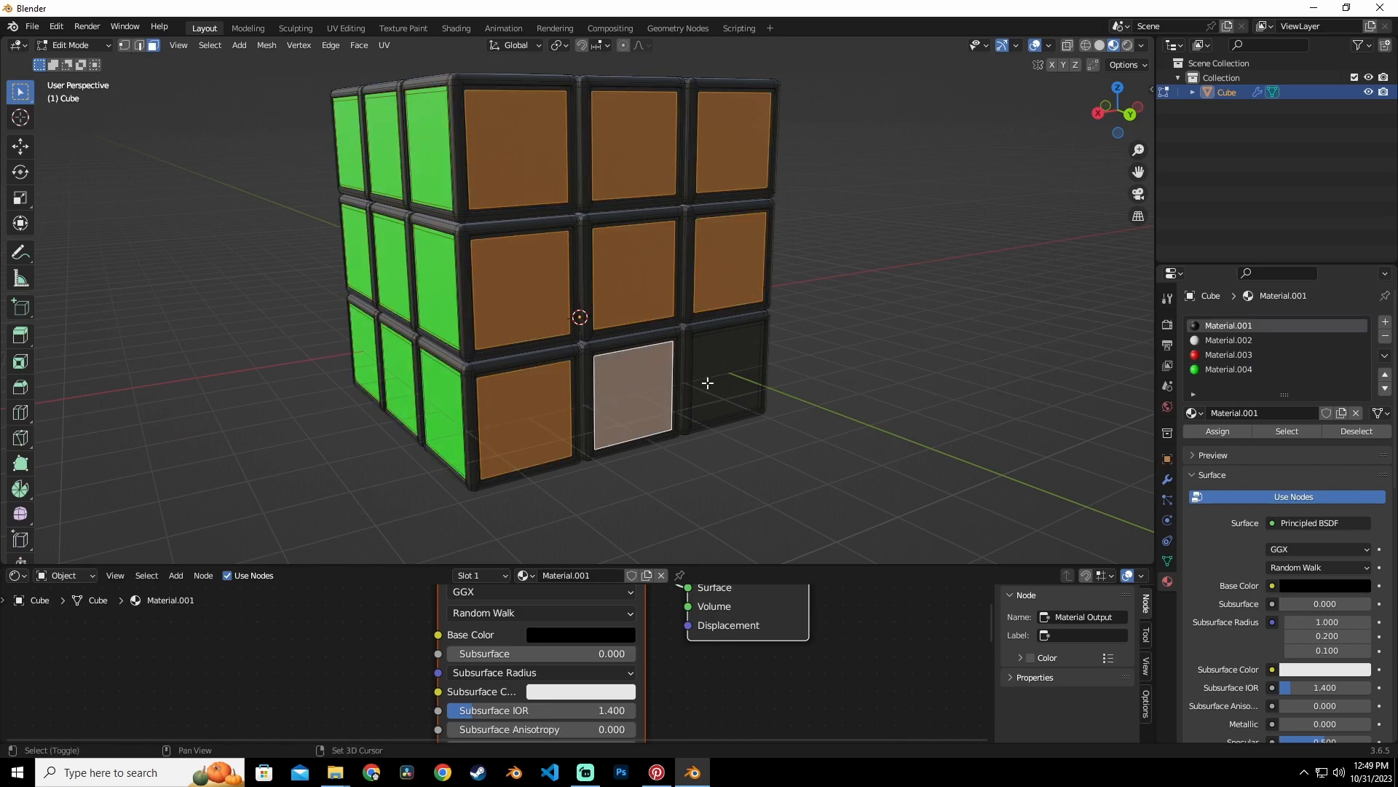
{"action": "left_click", "coordinate": [706, 384], "text": "shift"}
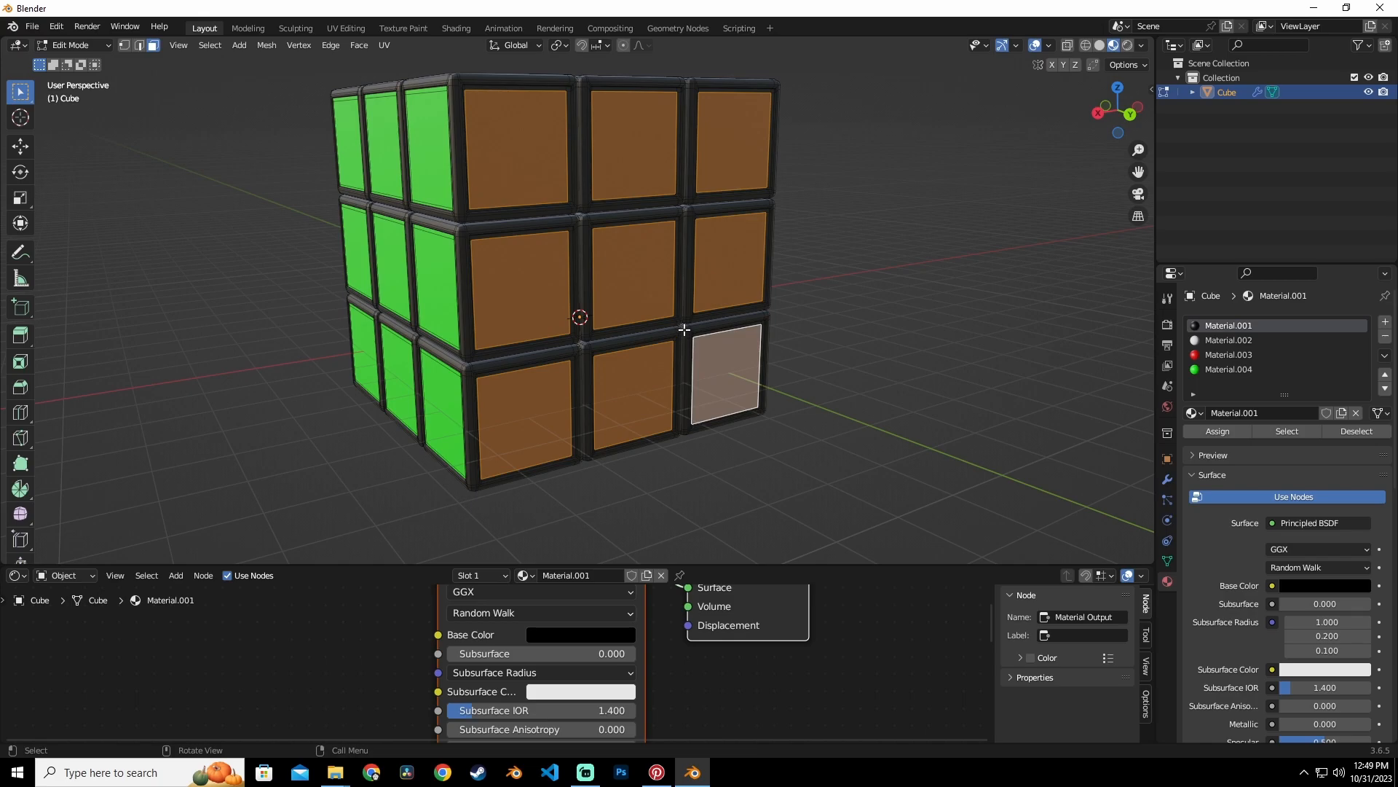
{"action": "key", "text": "ctrl+KP_Add"}
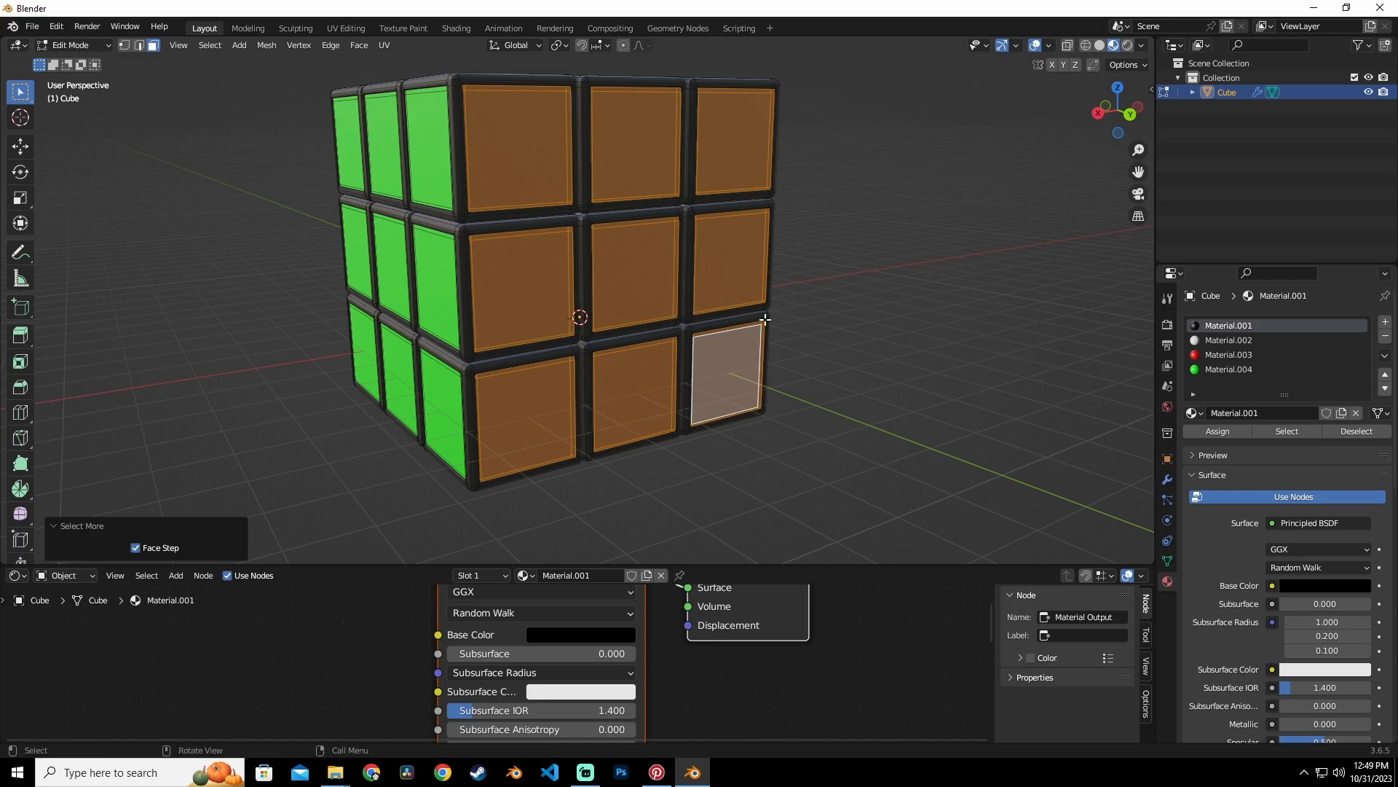
Create a material in a fifth slot with base color red 0, green 0 and blue 1, assign it to the selected faces, and clear the selection.
{"action": "left_click", "coordinate": [1385, 323]}
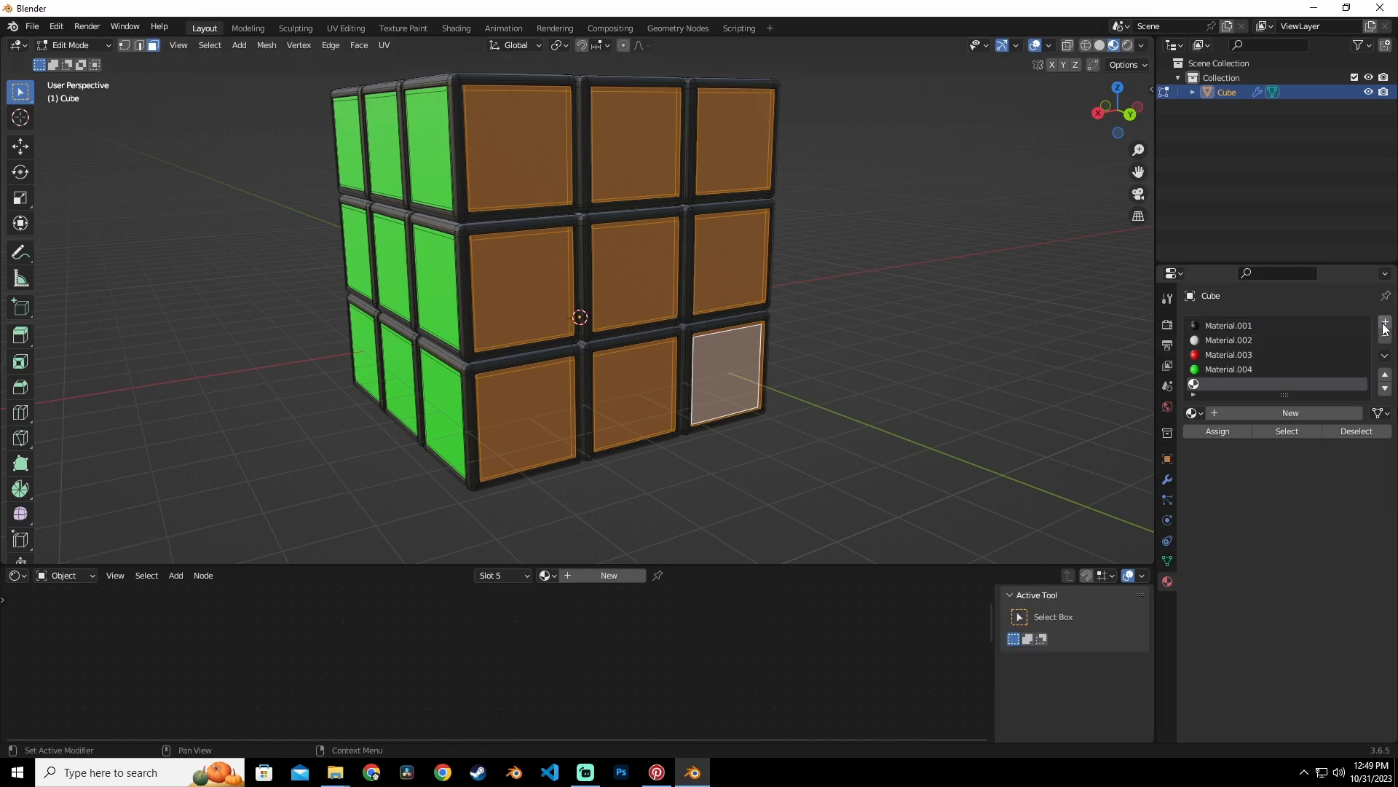
{"action": "left_click", "coordinate": [588, 576]}
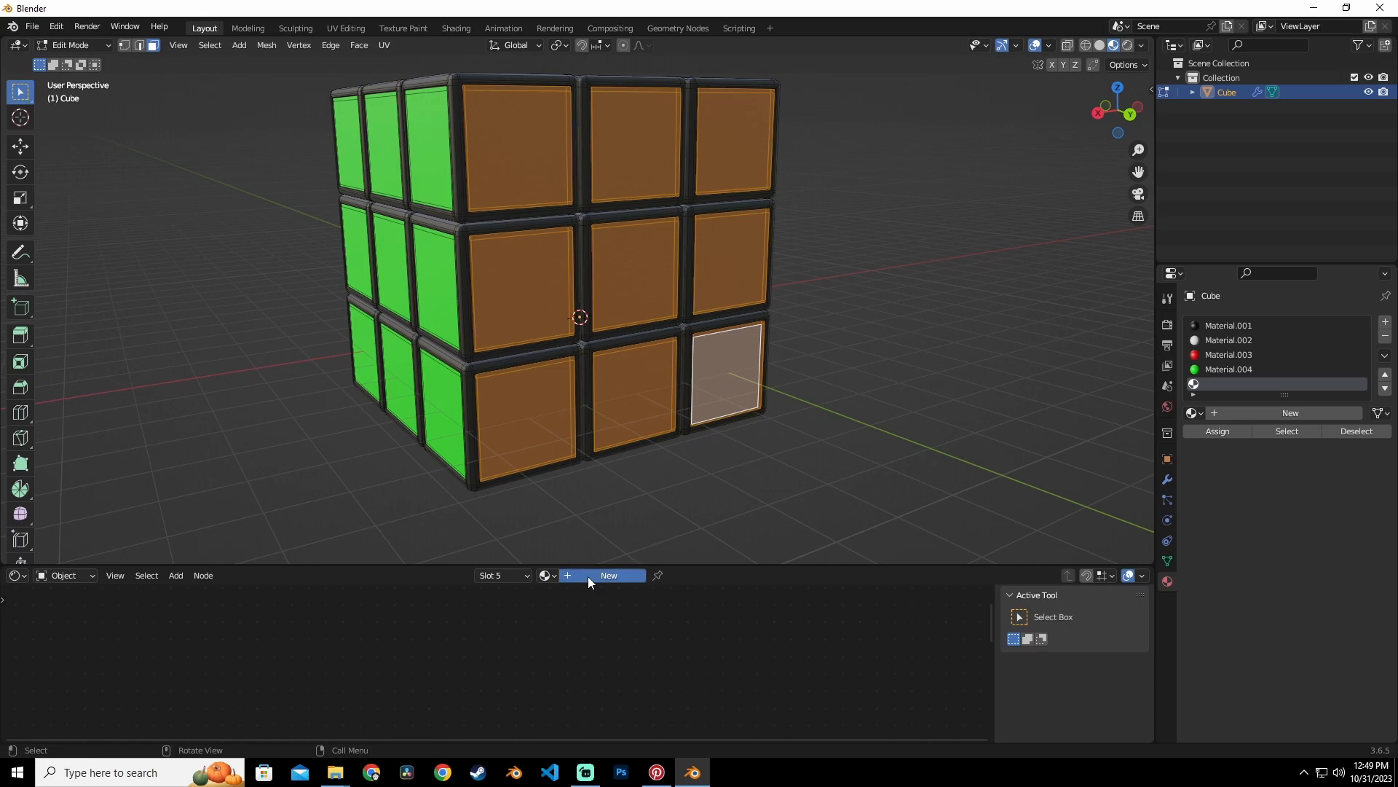
{"action": "left_click", "coordinate": [576, 639]}
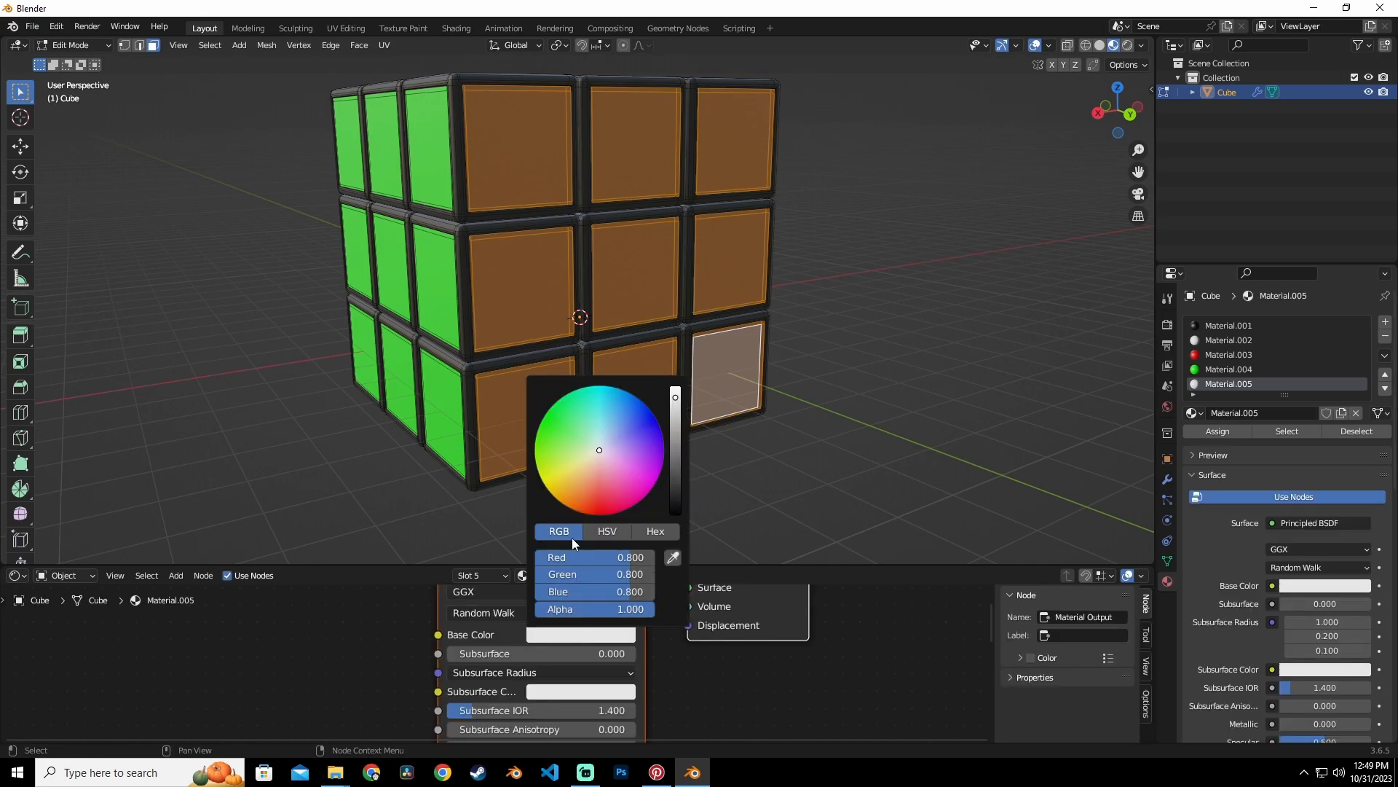
{"action": "left_click_drag", "start_coordinate": [626, 580], "coordinate": [533, 577]}
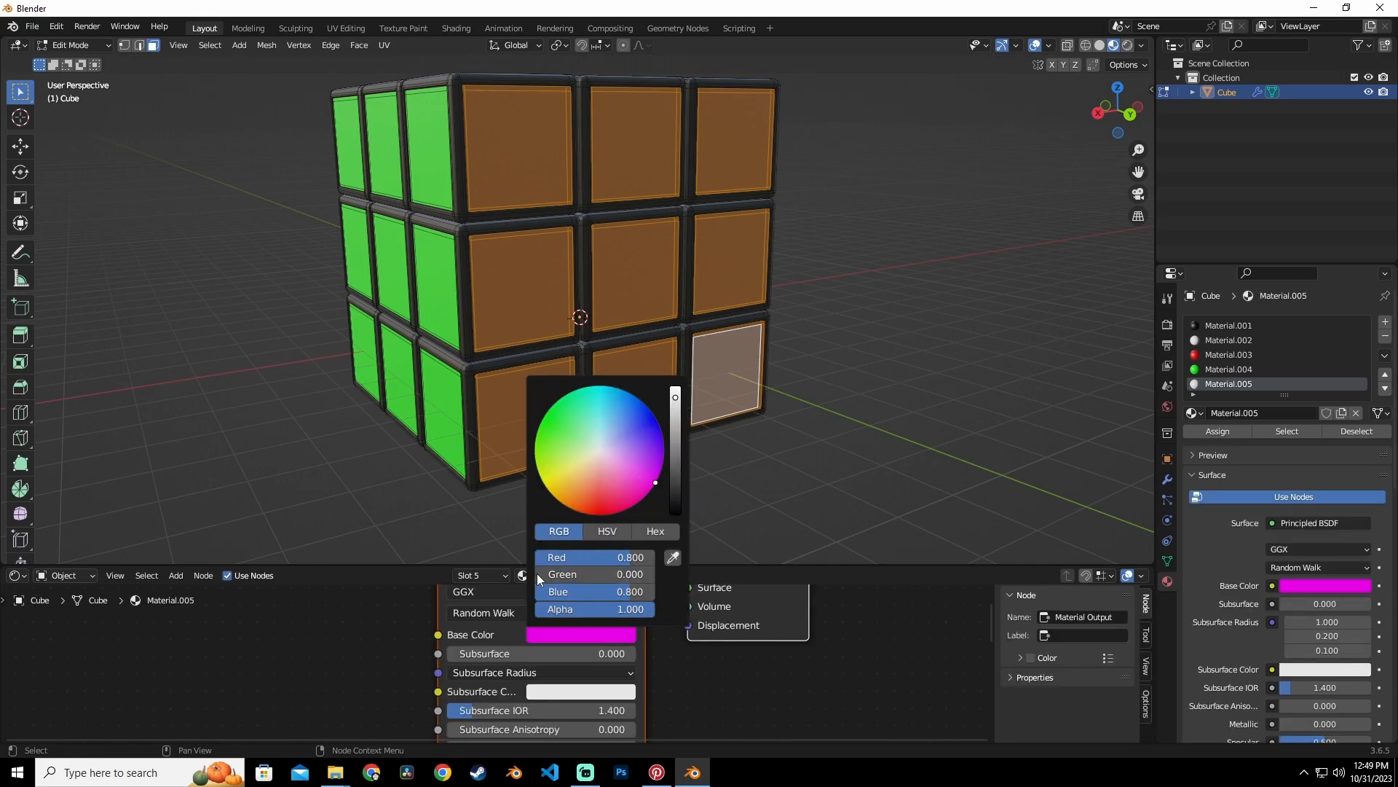
{"action": "left_click_drag", "start_coordinate": [628, 558], "coordinate": [563, 558]}
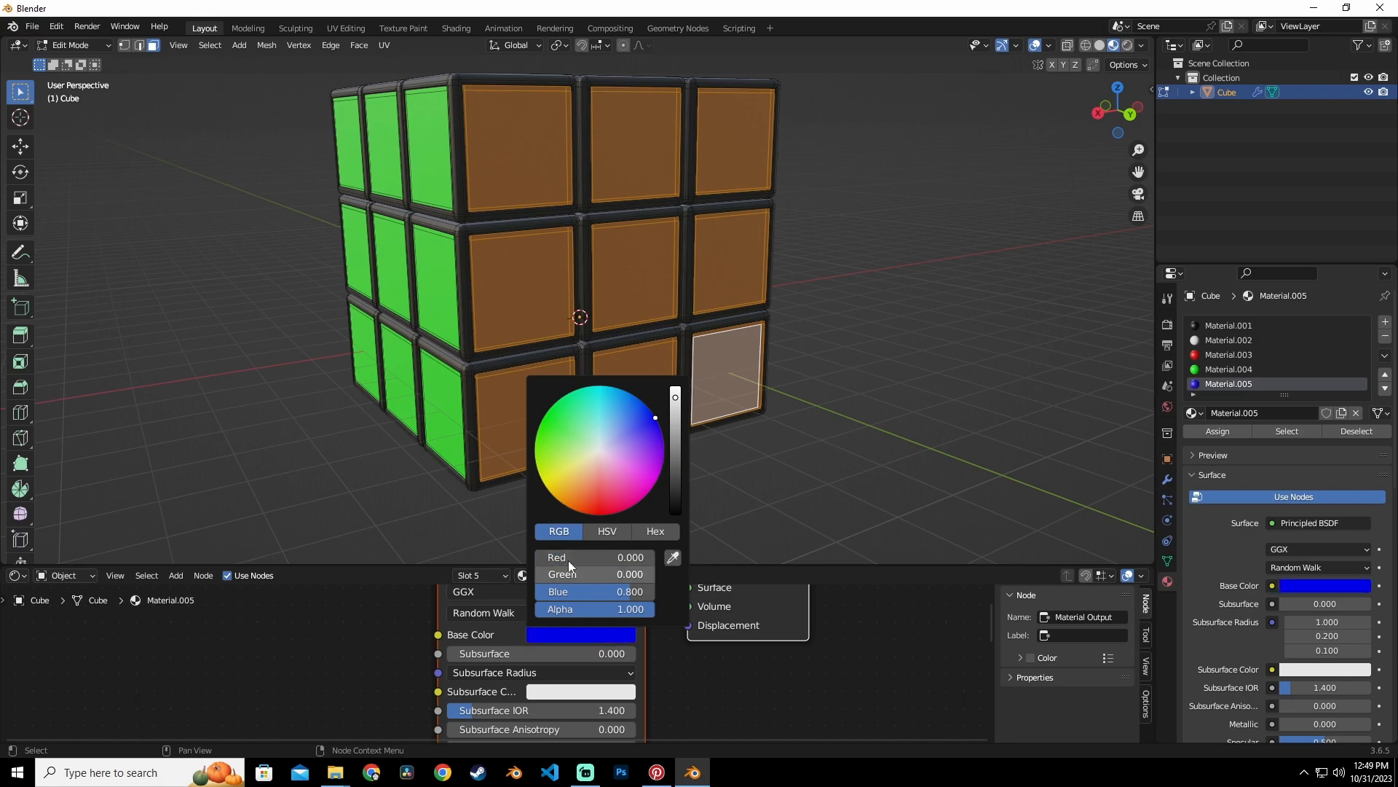
{"action": "left_click_drag", "start_coordinate": [630, 592], "coordinate": [655, 596]}
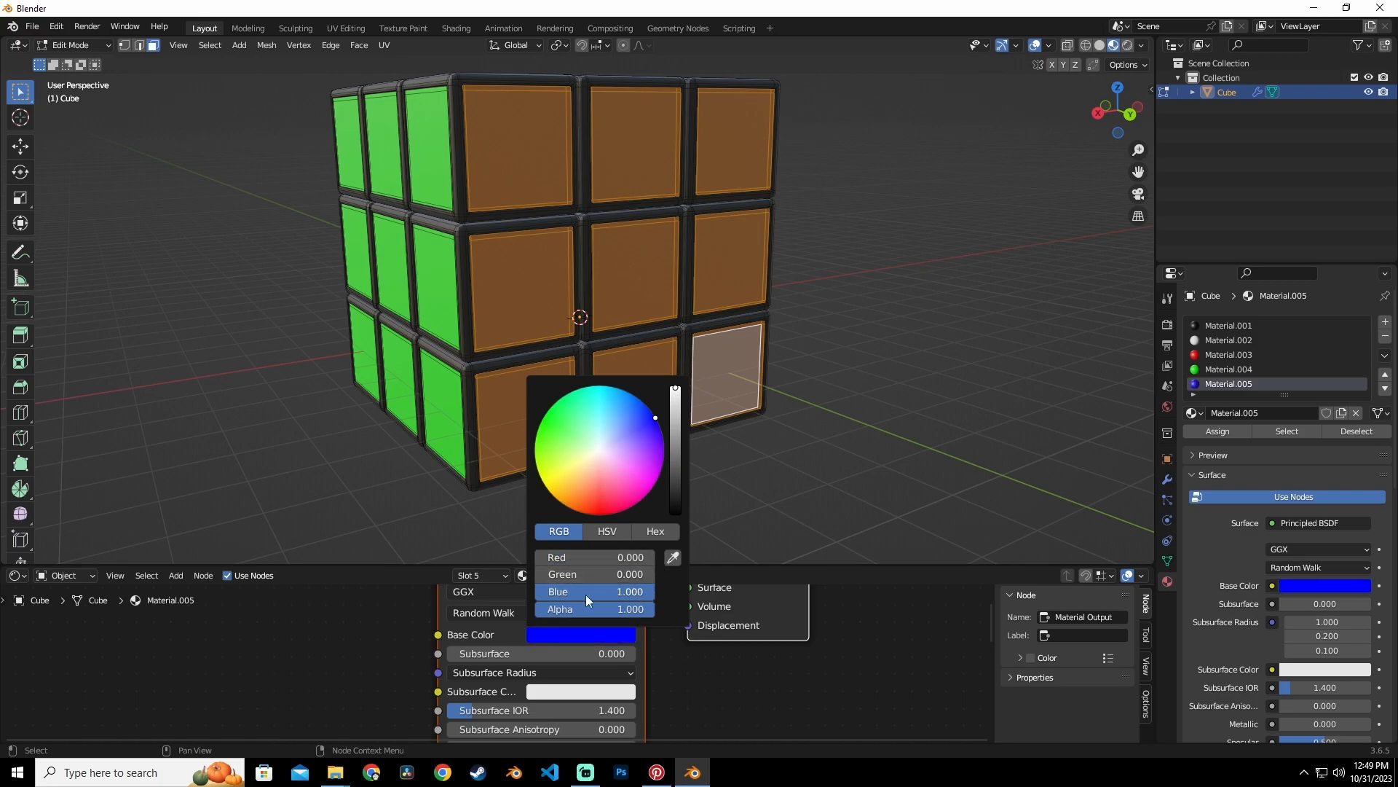
{"action": "left_click", "coordinate": [1218, 431]}
{"action": "middle_click_drag", "start_coordinate": [524, 291], "coordinate": [566, 289]}
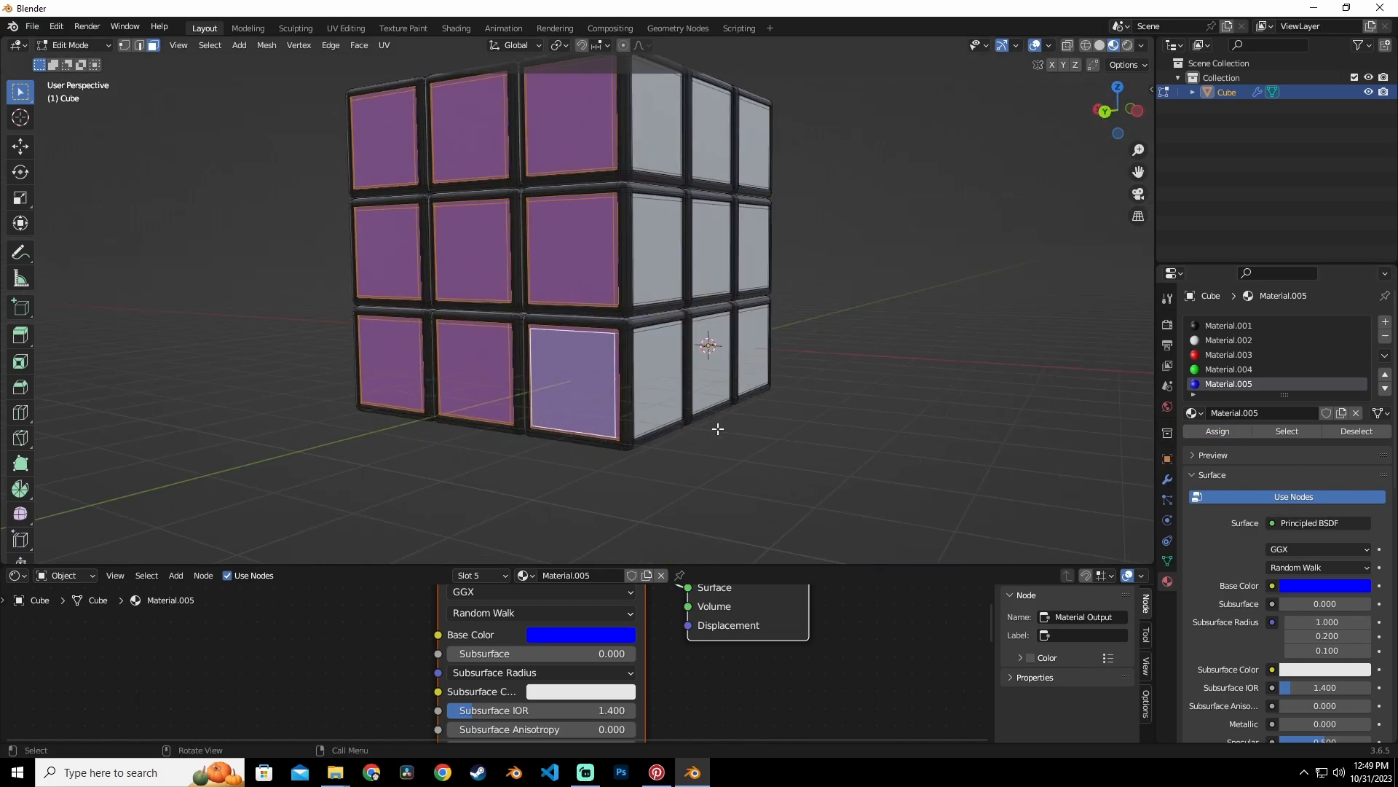
{"action": "key", "text": "alt+a"}
Check the Pinterest reference, then select the nine black sticker faces on top of the cube and grow the selection to include their borders.
{"action": "middle_click_drag", "start_coordinate": [571, 225], "coordinate": [426, 247]}
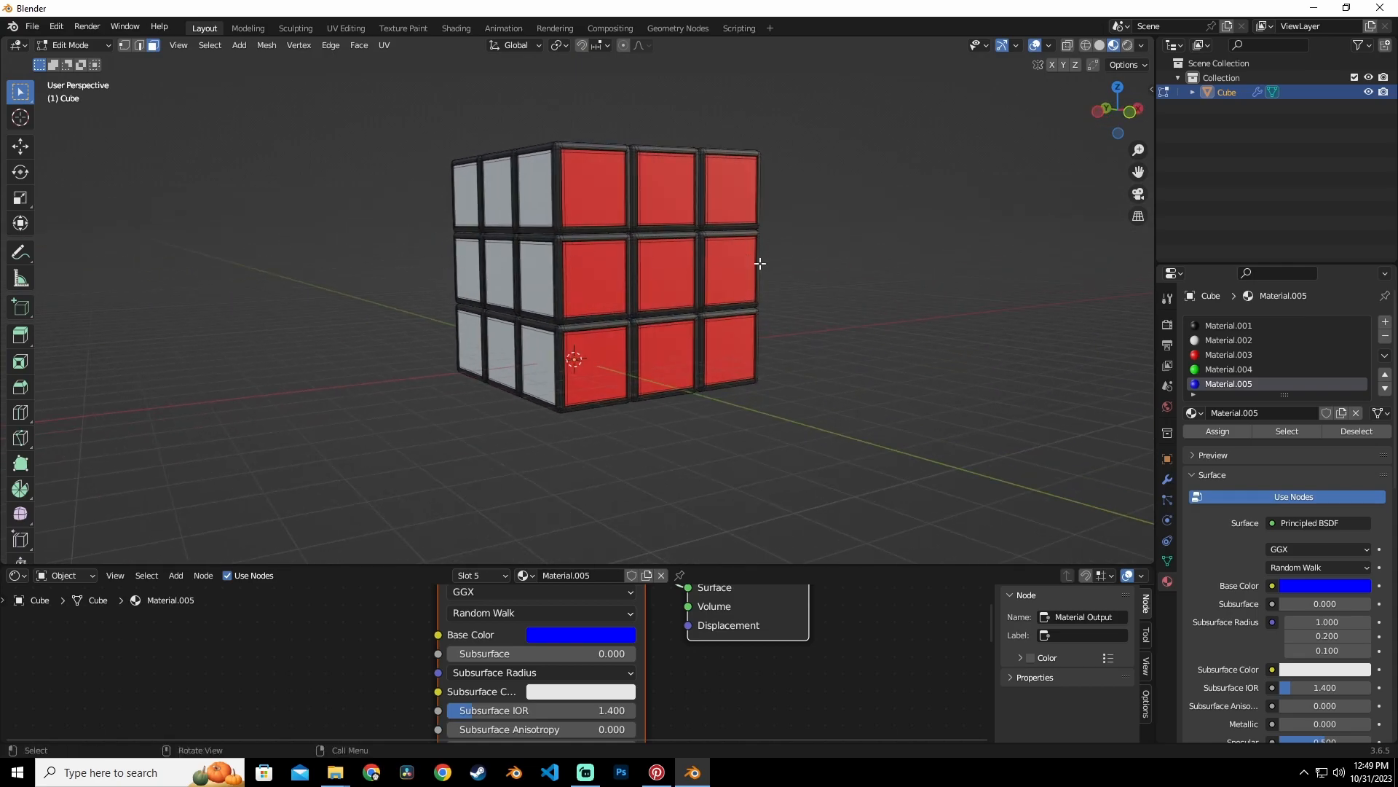
{"action": "middle_click_drag", "start_coordinate": [608, 264], "coordinate": [672, 220]}
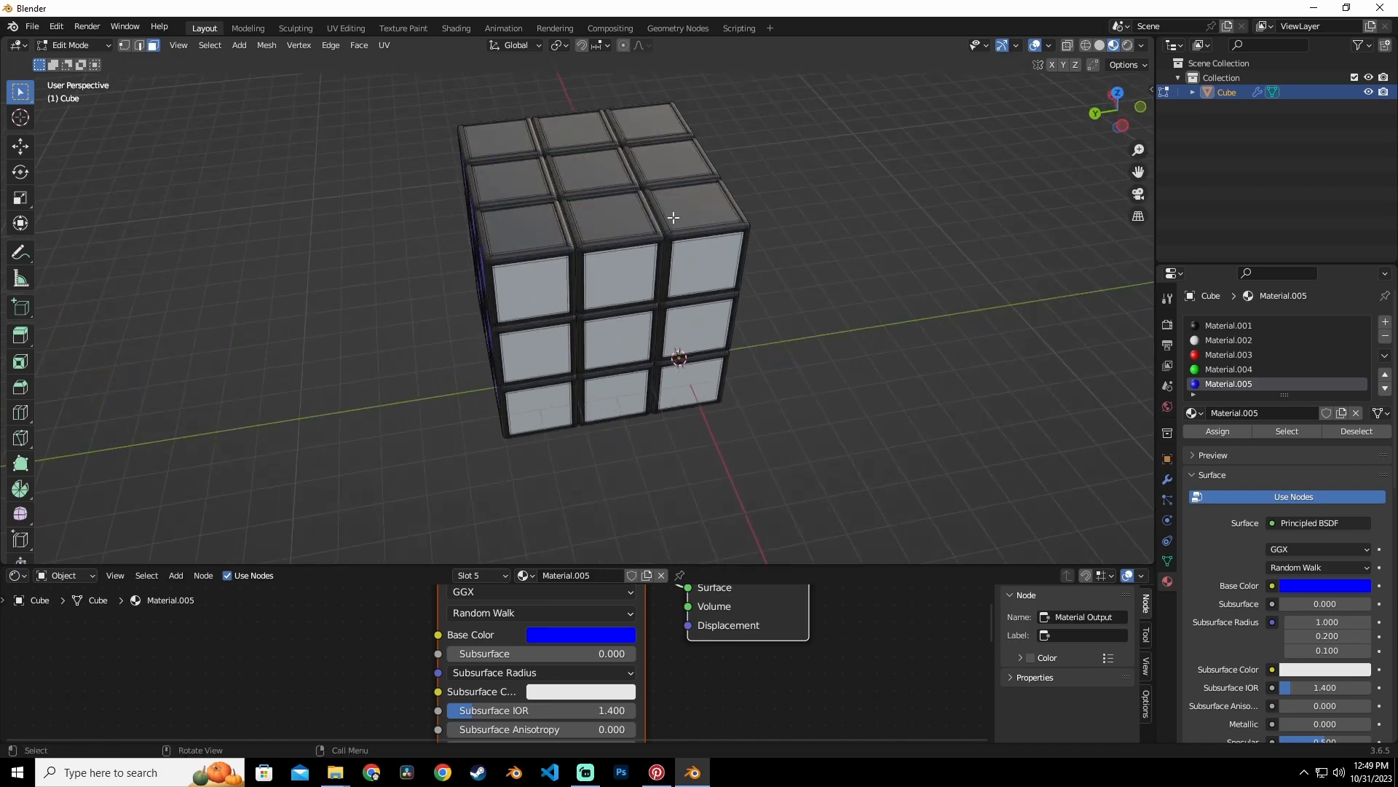
{"action": "left_click", "coordinate": [656, 772]}
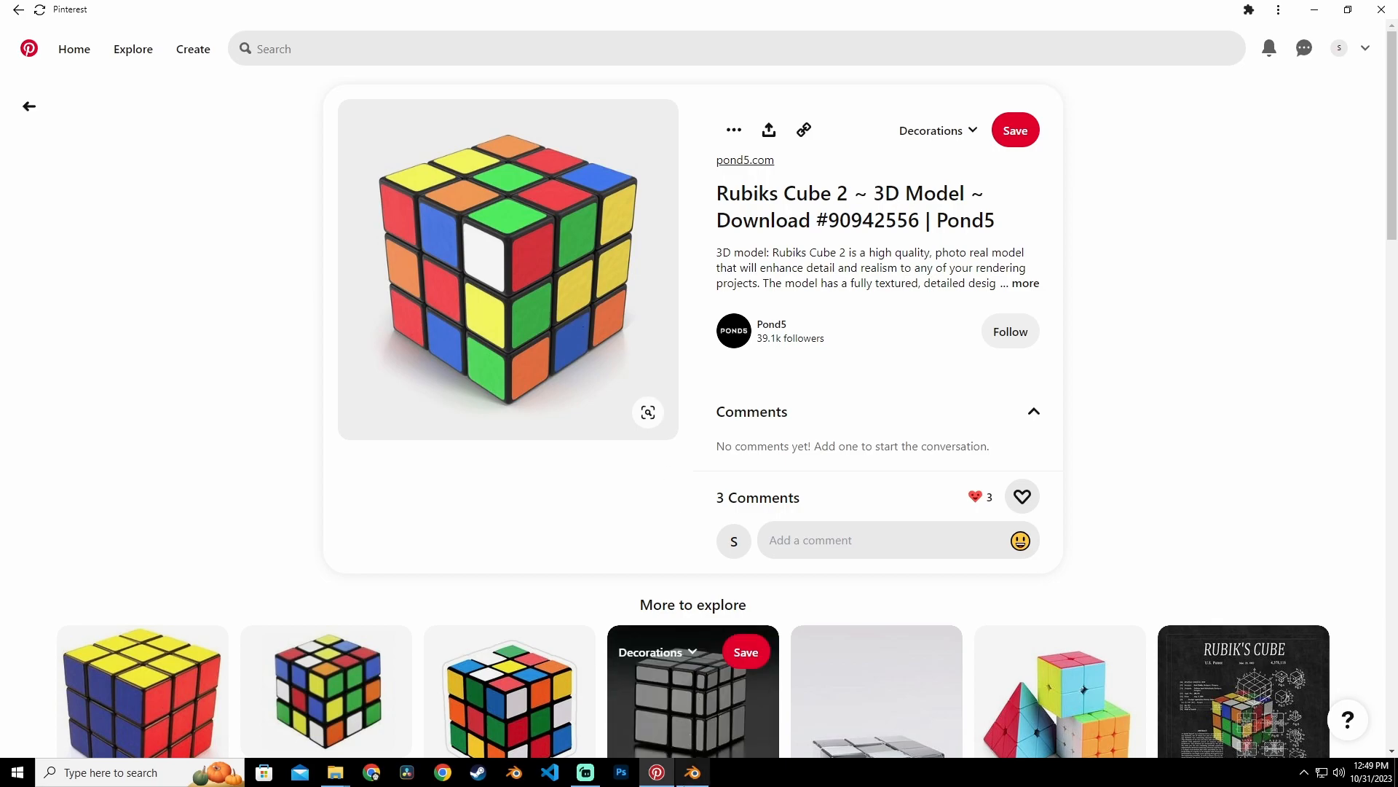
{"action": "left_click", "coordinate": [693, 772]}
{"action": "middle_click_drag", "start_coordinate": [551, 291], "coordinate": [889, 192]}
{"action": "middle_click_drag", "start_coordinate": [570, 245], "coordinate": [584, 295]}
{"action": "left_click", "coordinate": [584, 295]}
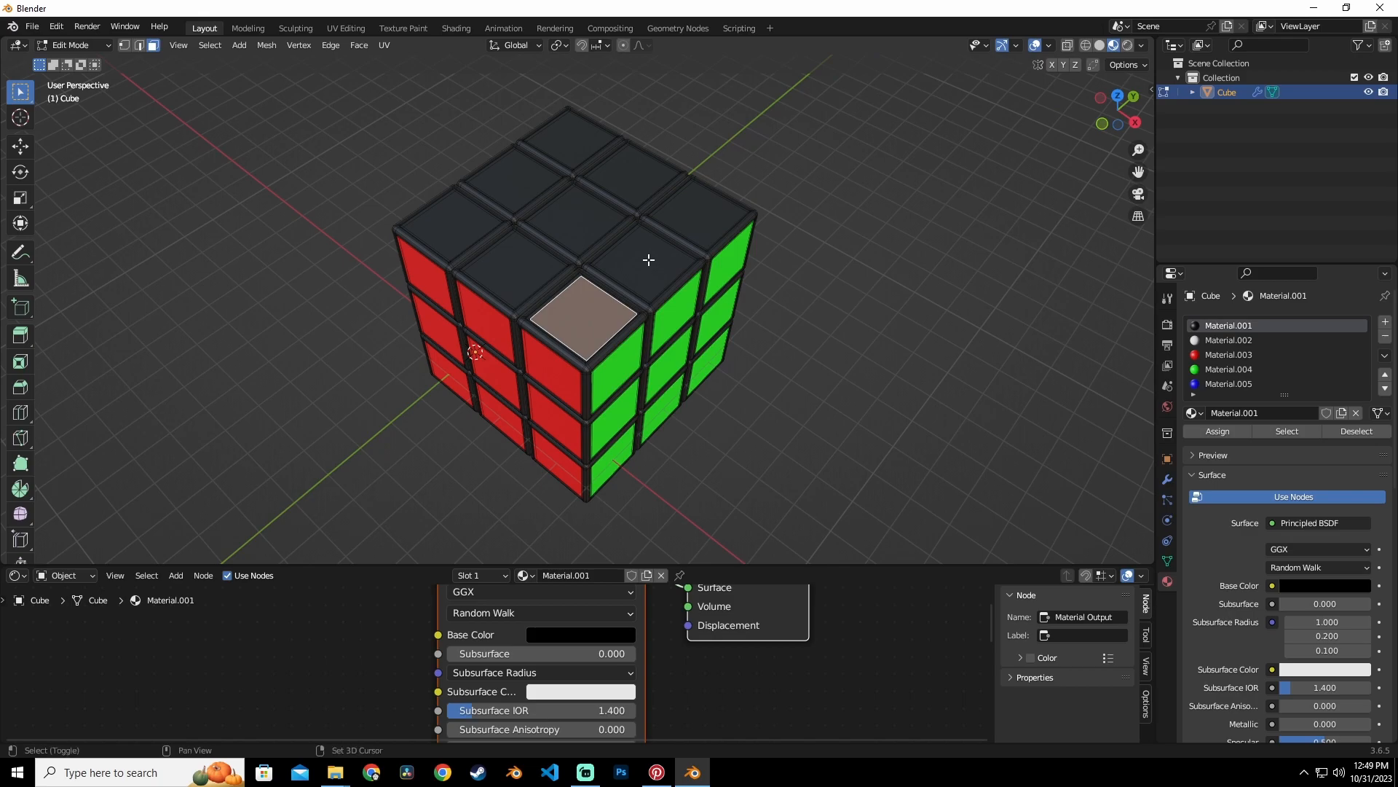
{"action": "left_click", "coordinate": [644, 261], "text": "shift"}
{"action": "left_click", "coordinate": [688, 214], "text": "shift"}
{"action": "left_click", "coordinate": [631, 182], "text": "shift"}
{"action": "left_click", "coordinate": [573, 216], "text": "shift"}
{"action": "left_click", "coordinate": [515, 270], "text": "shift"}
{"action": "left_click", "coordinate": [452, 226], "text": "shift"}
{"action": "left_click", "coordinate": [514, 181], "text": "shift"}
{"action": "left_click", "coordinate": [571, 143], "text": "shift"}
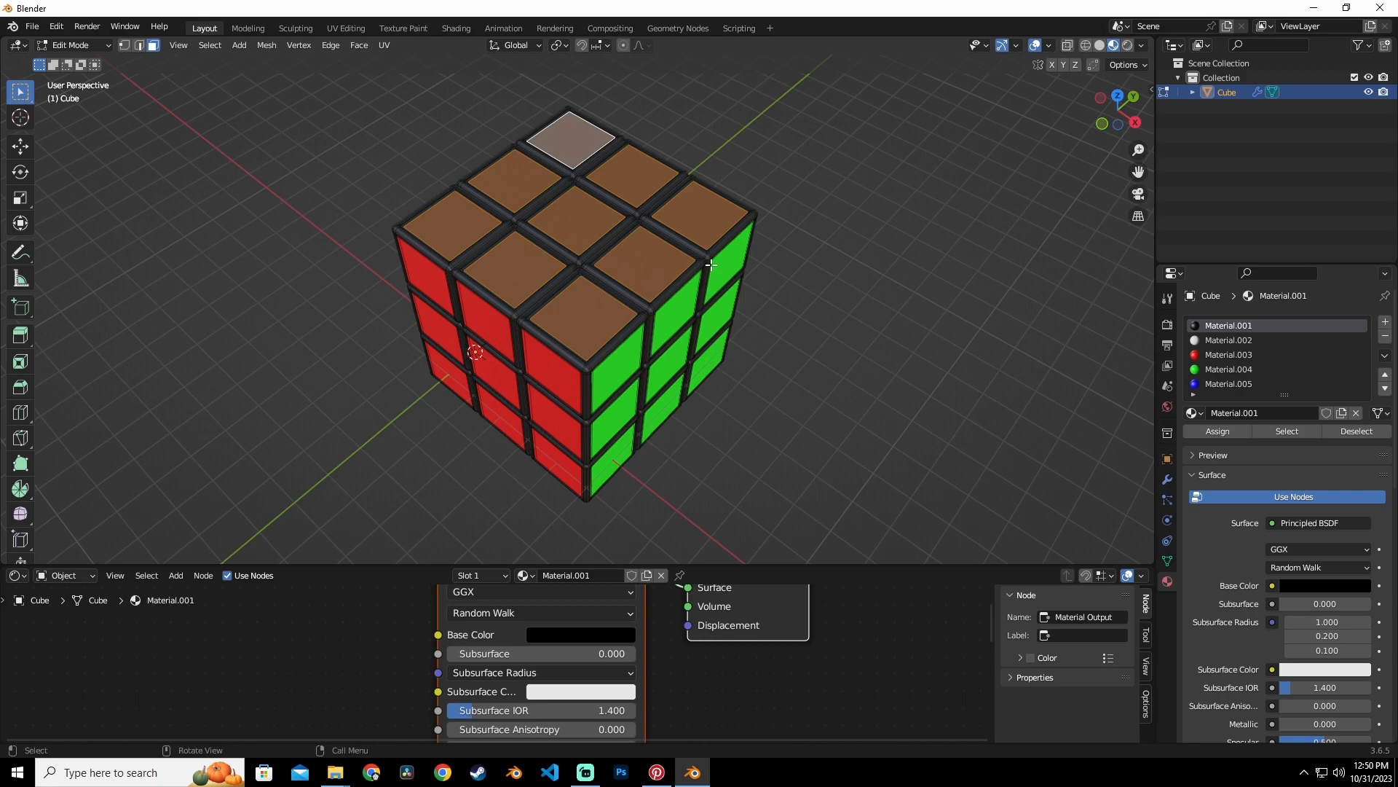
{"action": "key", "text": "ctrl+KP_Add"}
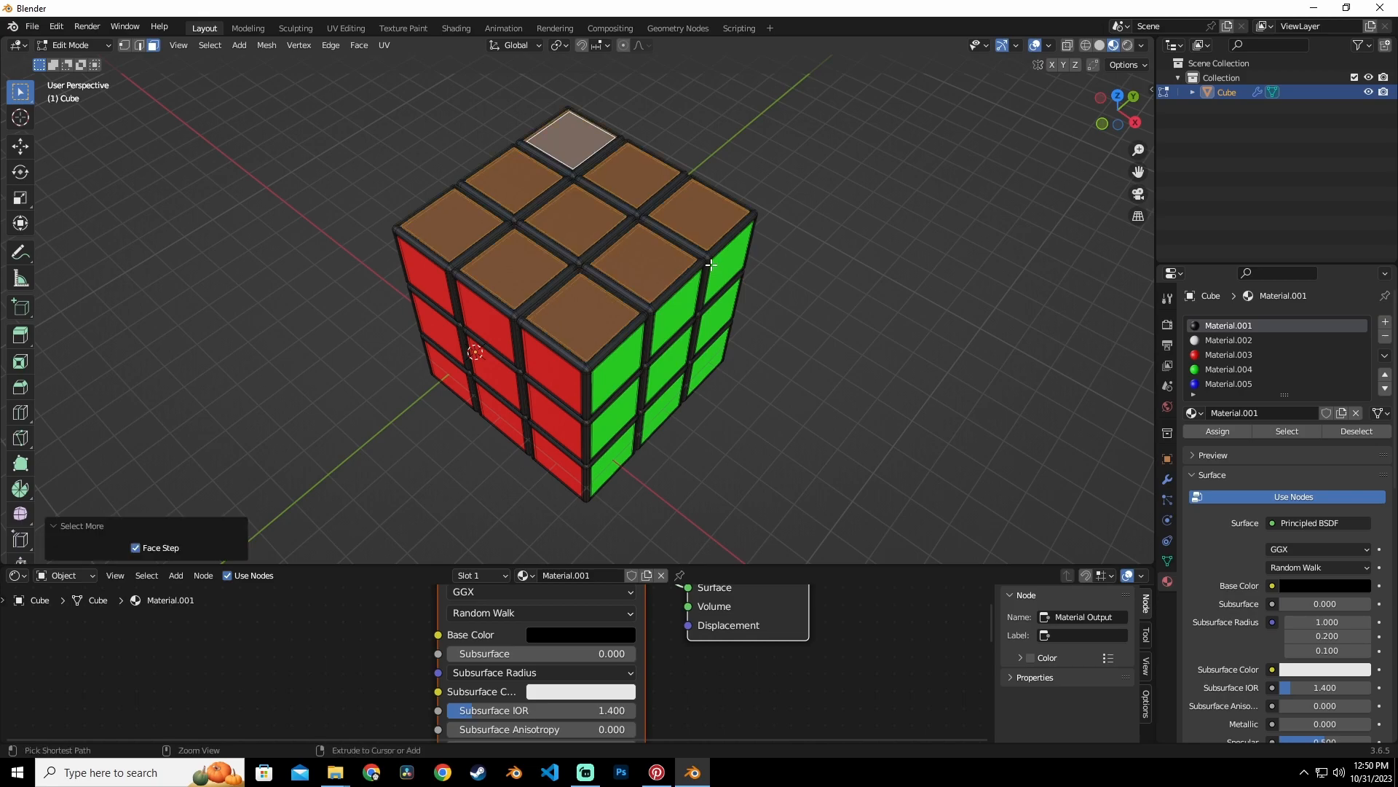
Create a material in a sixth slot with an orange base color, red at 1 and blue at 0, and assign it to the selected top faces.
{"action": "left_click", "coordinate": [1384, 322]}
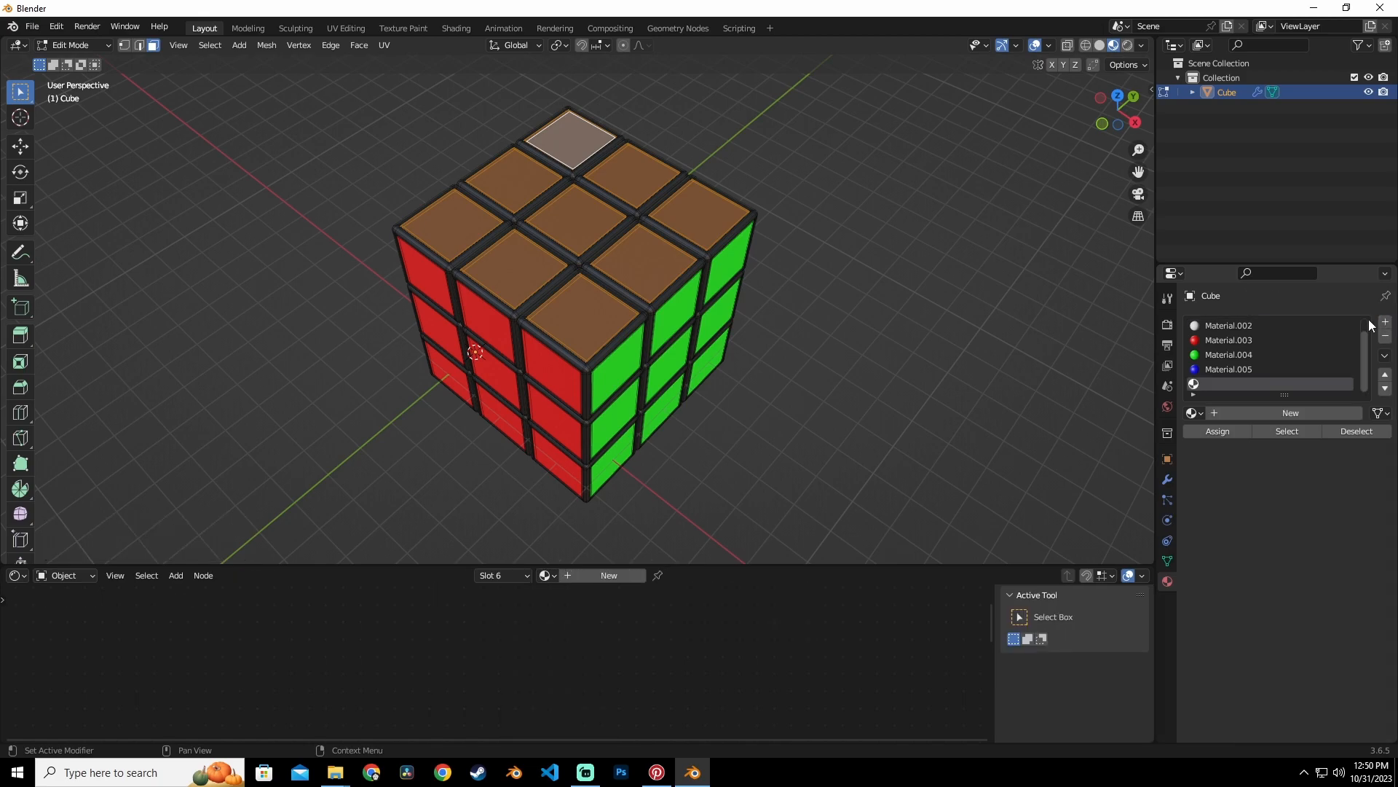
{"action": "left_click", "coordinate": [618, 577]}
{"action": "left_click_drag", "start_coordinate": [686, 569], "coordinate": [681, 409]}
{"action": "left_click", "coordinate": [602, 556]}
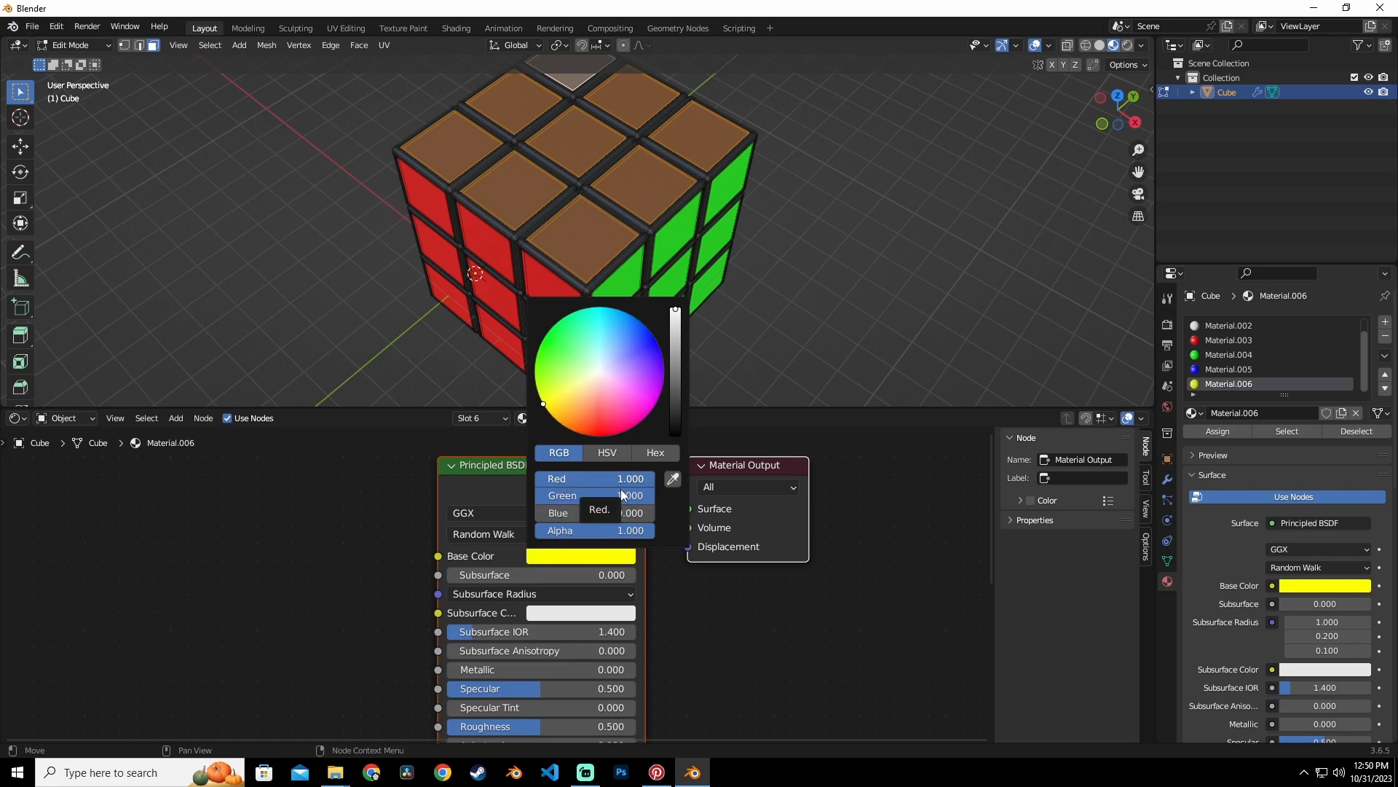
{"action": "left_click_drag", "start_coordinate": [641, 497], "coordinate": [561, 497]}
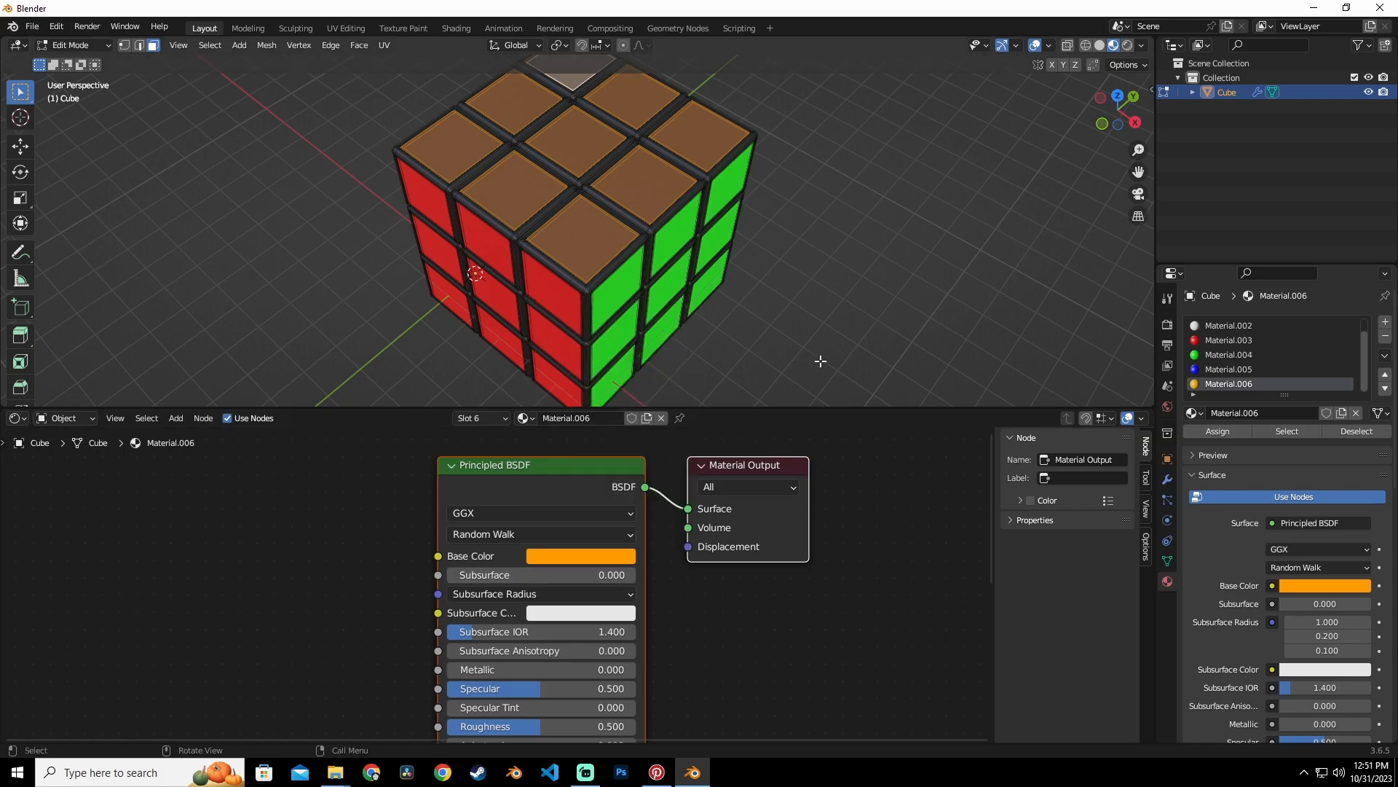
{"action": "left_click", "coordinate": [1202, 432]}
Select the nine black sticker faces on the underside of the cube and grow the selection to include their borders.
{"action": "middle_click_drag", "start_coordinate": [699, 306], "coordinate": [664, 174]}
{"action": "left_click", "coordinate": [678, 240]}
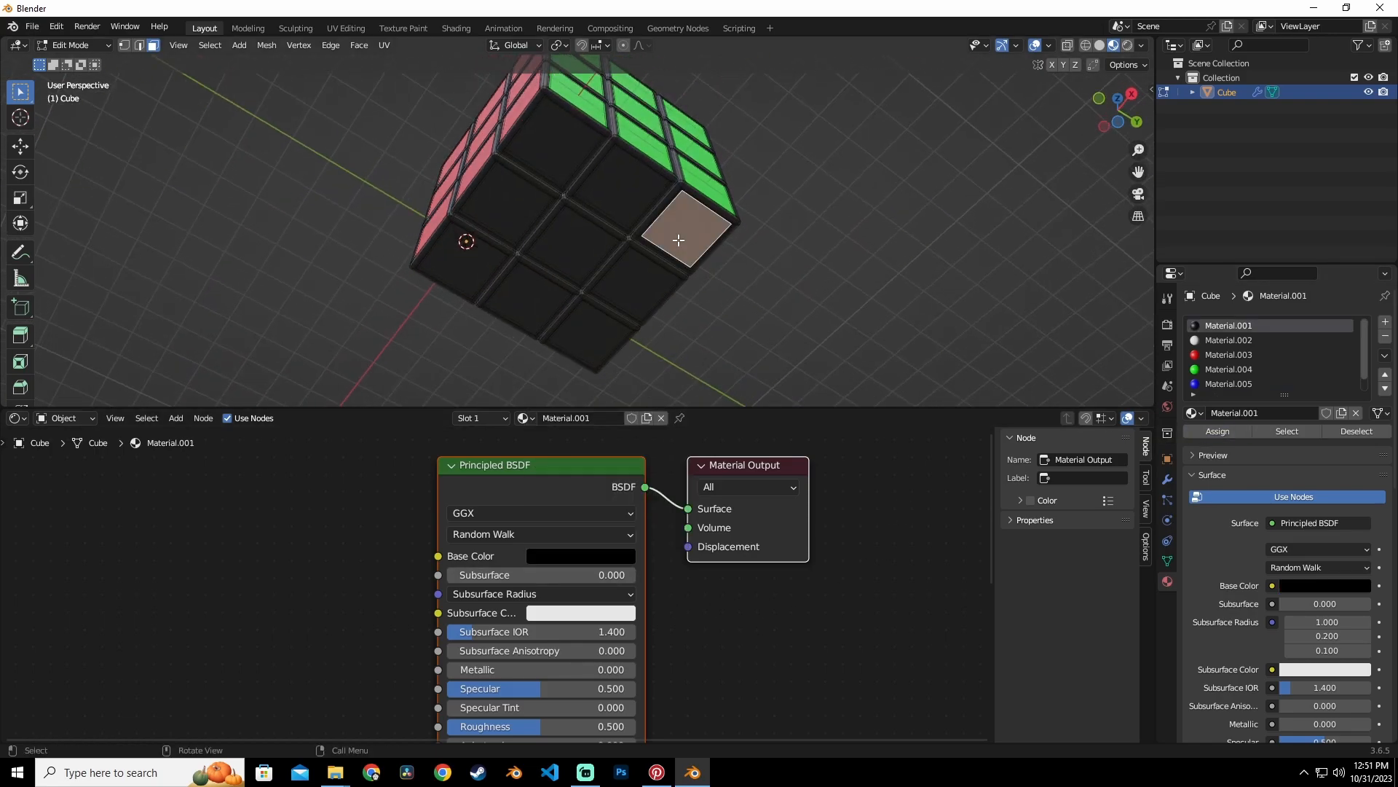
{"action": "left_click", "coordinate": [635, 279], "text": "shift"}
{"action": "left_click", "coordinate": [586, 330], "text": "shift"}
{"action": "left_click", "coordinate": [533, 295], "text": "shift"}
{"action": "left_click", "coordinate": [573, 248], "text": "shift"}
{"action": "left_click", "coordinate": [622, 185], "text": "shift"}
{"action": "left_click", "coordinate": [555, 140], "text": "shift"}
{"action": "left_click", "coordinate": [507, 203], "text": "shift"}
{"action": "left_click", "coordinate": [472, 261], "text": "shift"}
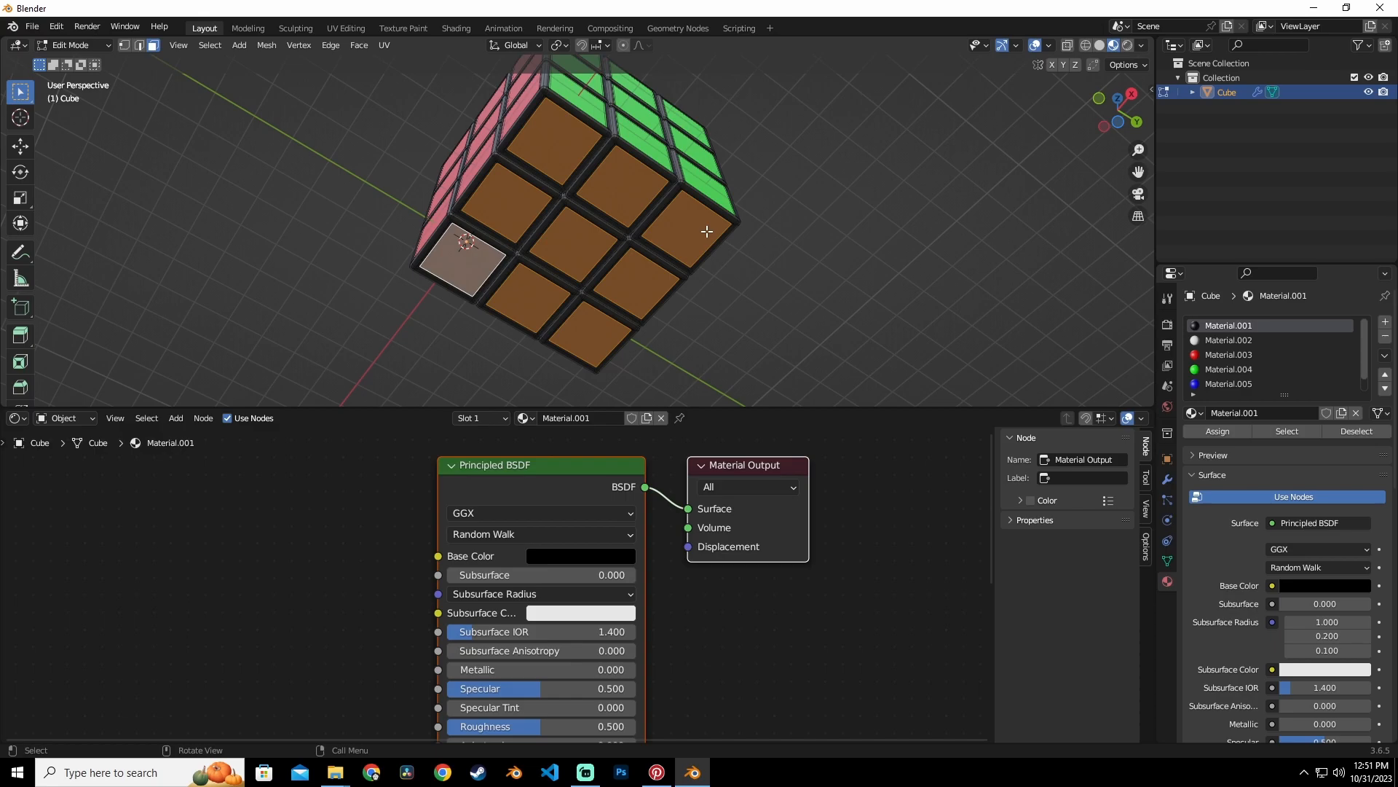
{"action": "key", "text": "ctrl"}
{"action": "key", "text": "ctrl+KP_Add"}
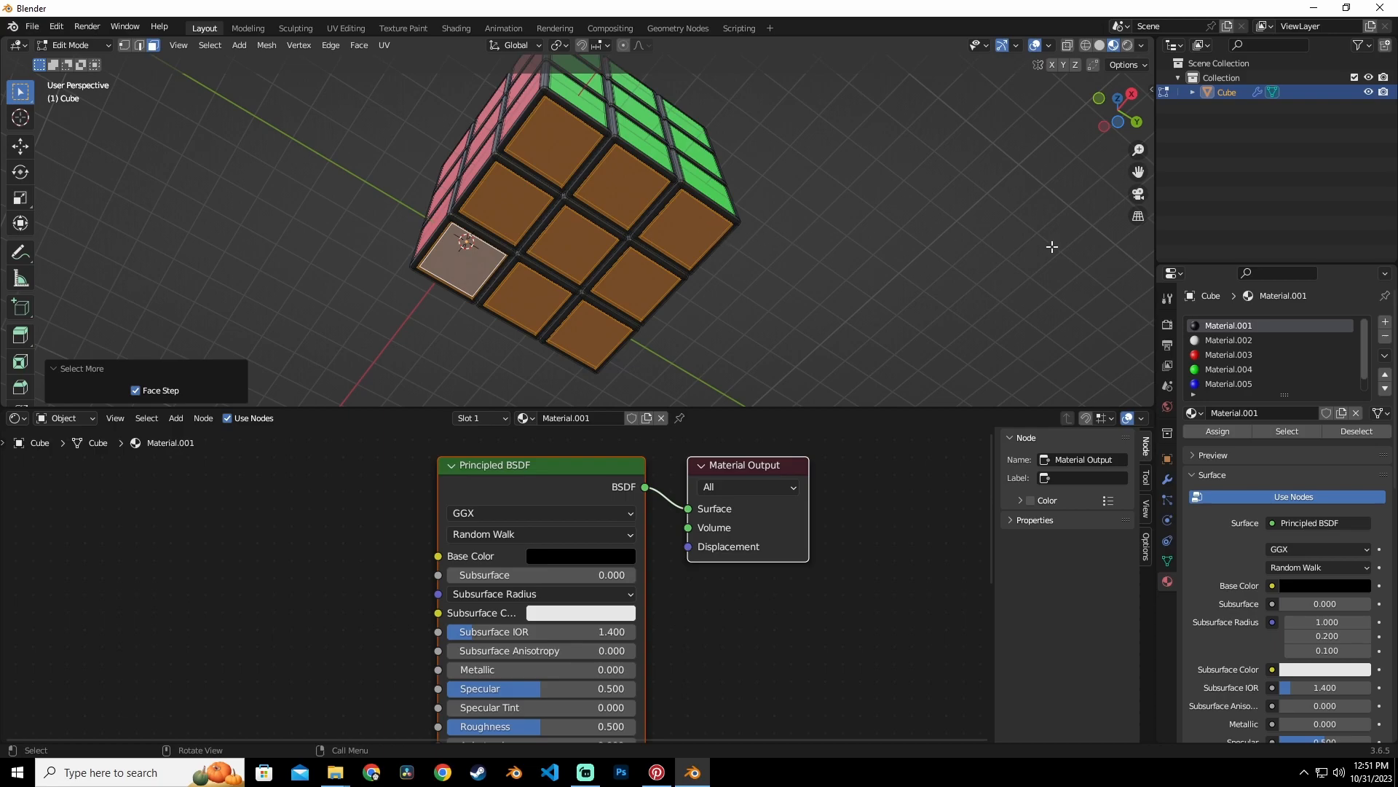
Create a material in a seventh slot with a yellow base color, red and green 1, blue 0, and assign it to the selected underside faces.
{"action": "left_click", "coordinate": [1385, 327]}
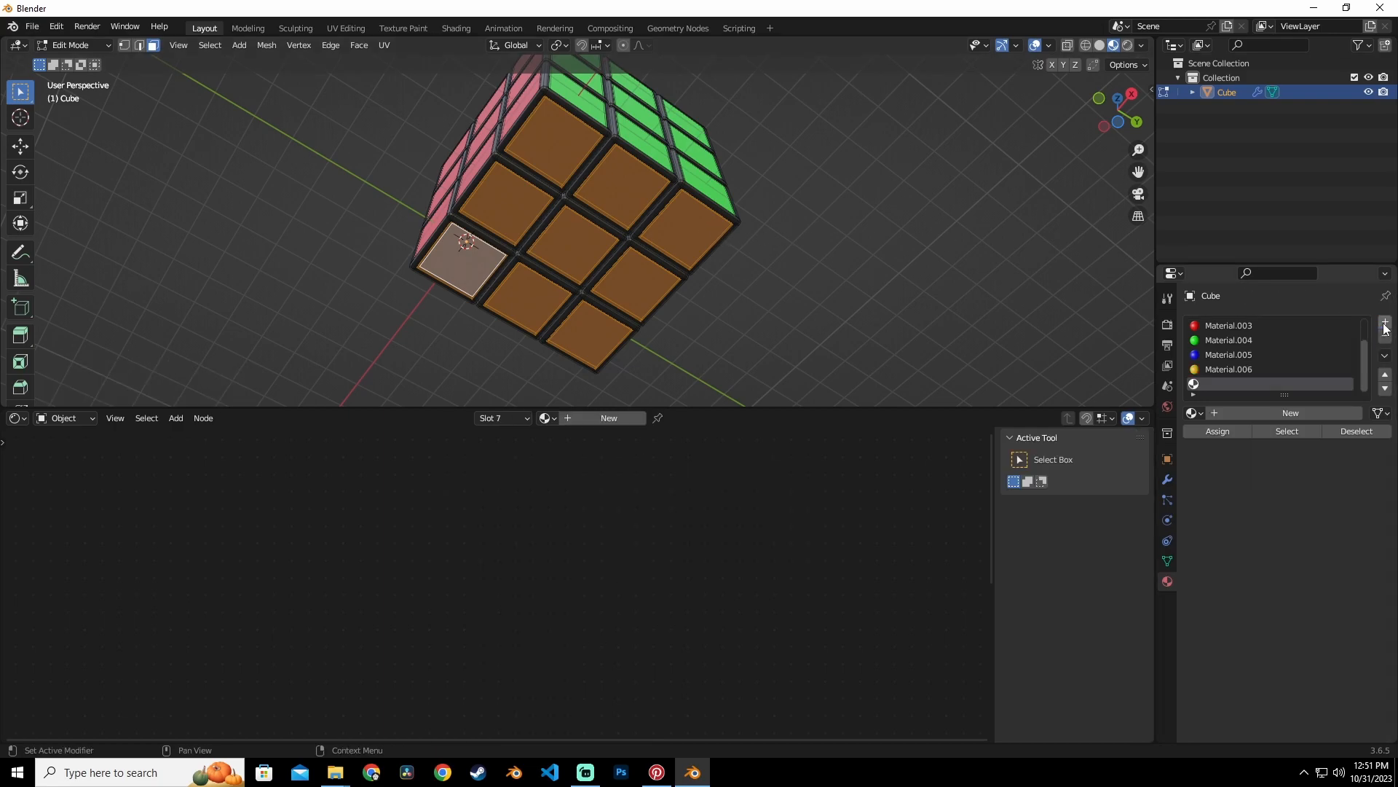
{"action": "left_click", "coordinate": [629, 420]}
{"action": "left_click", "coordinate": [566, 556]}
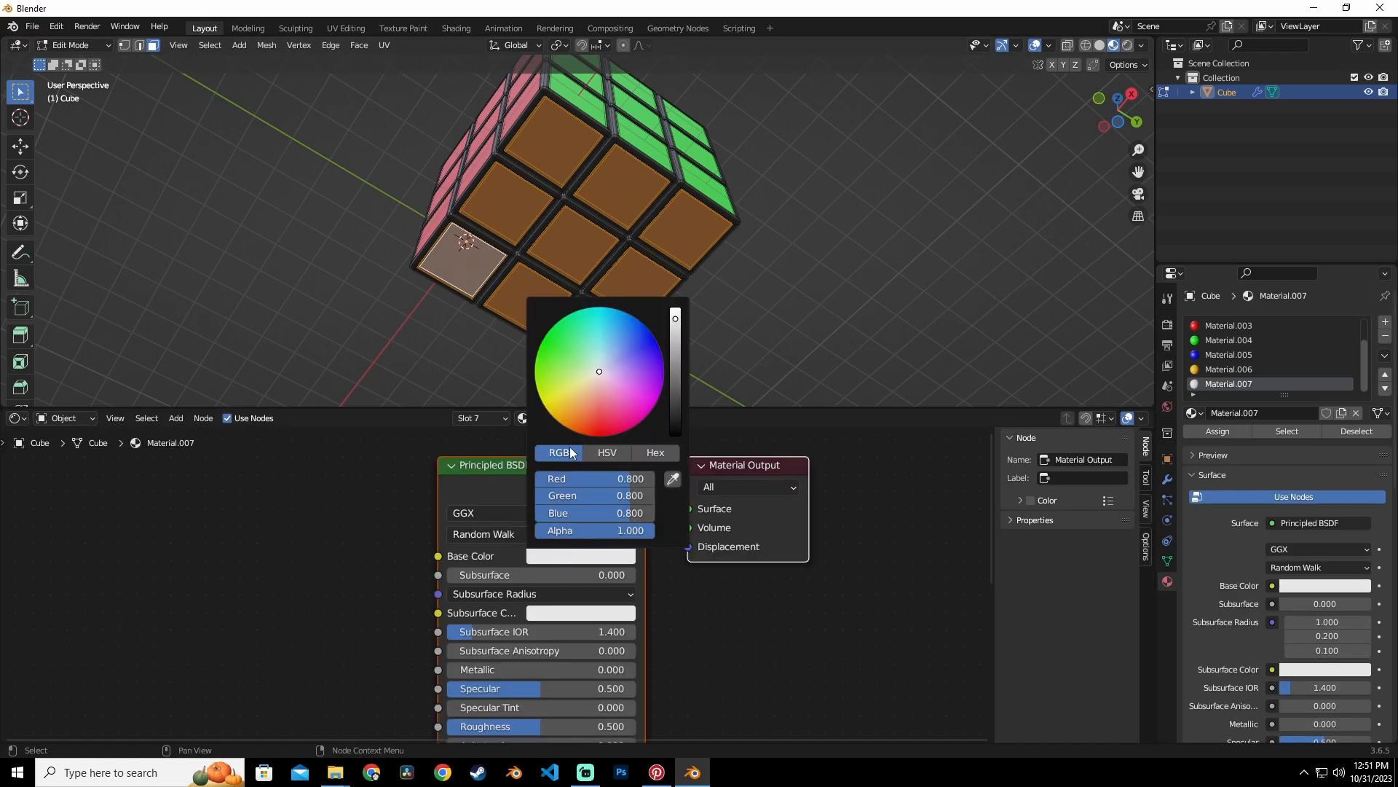
{"action": "left_click_drag", "start_coordinate": [636, 479], "coordinate": [537, 515]}
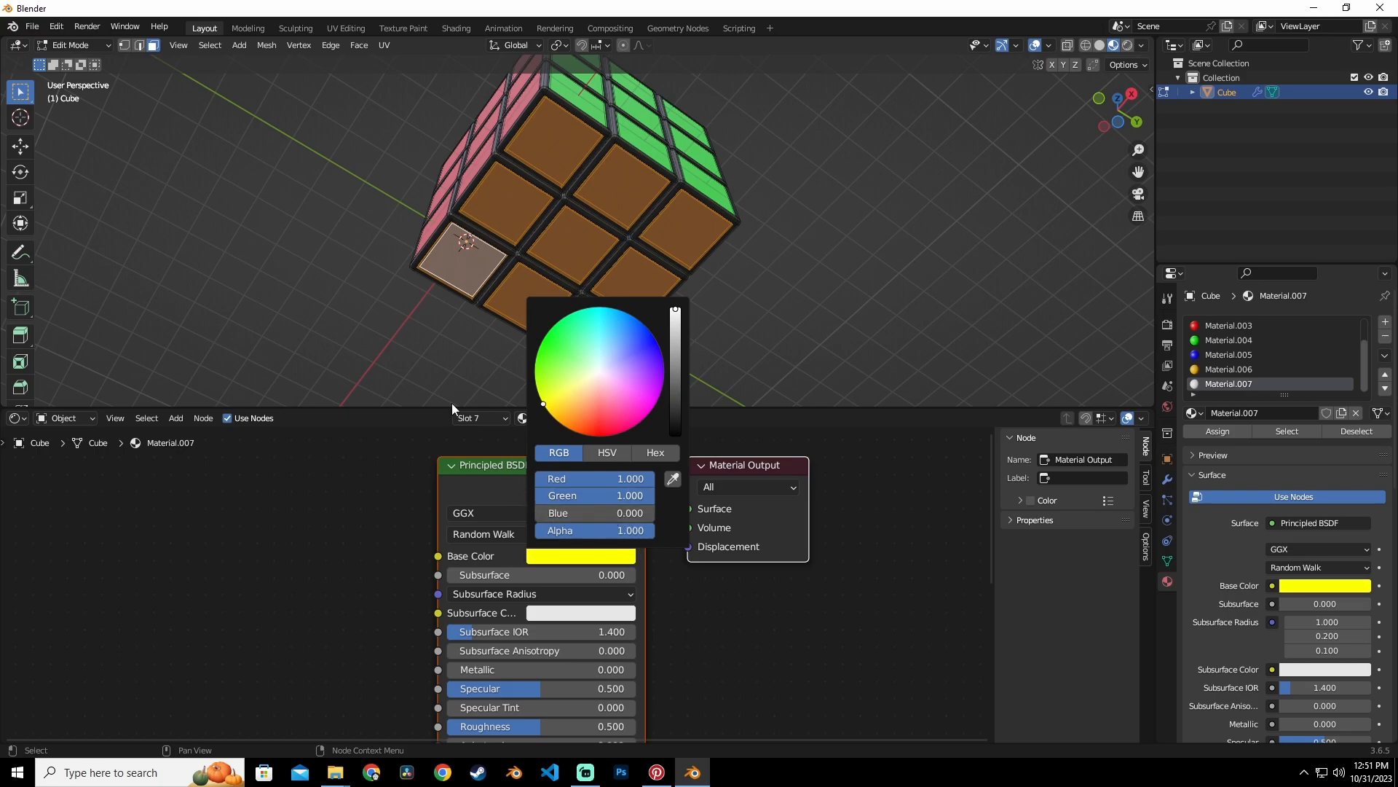
{"action": "left_click", "coordinate": [1218, 431]}
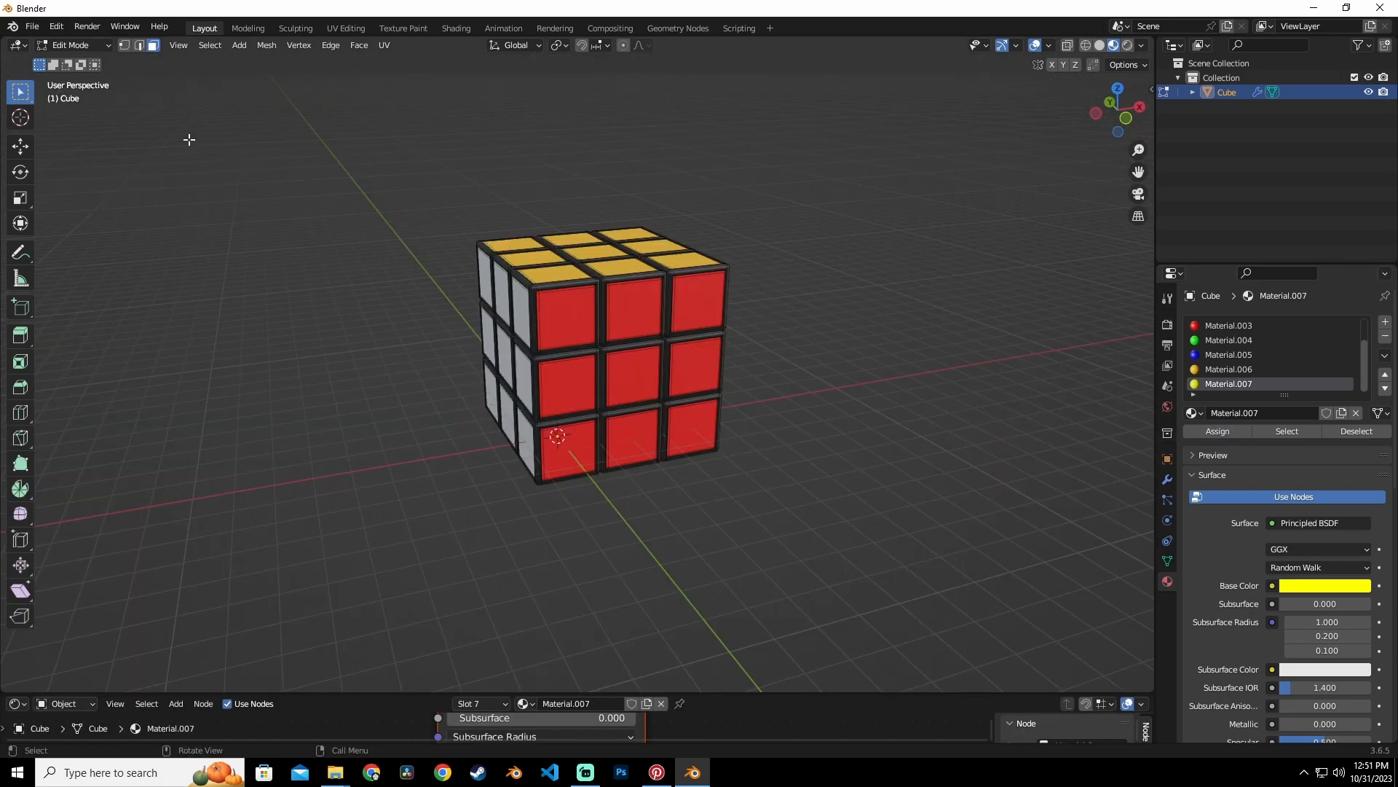
Switch to Object Mode and rename the cube object to "Rubik's Cube".
{"action": "left_click", "coordinate": [83, 48]}
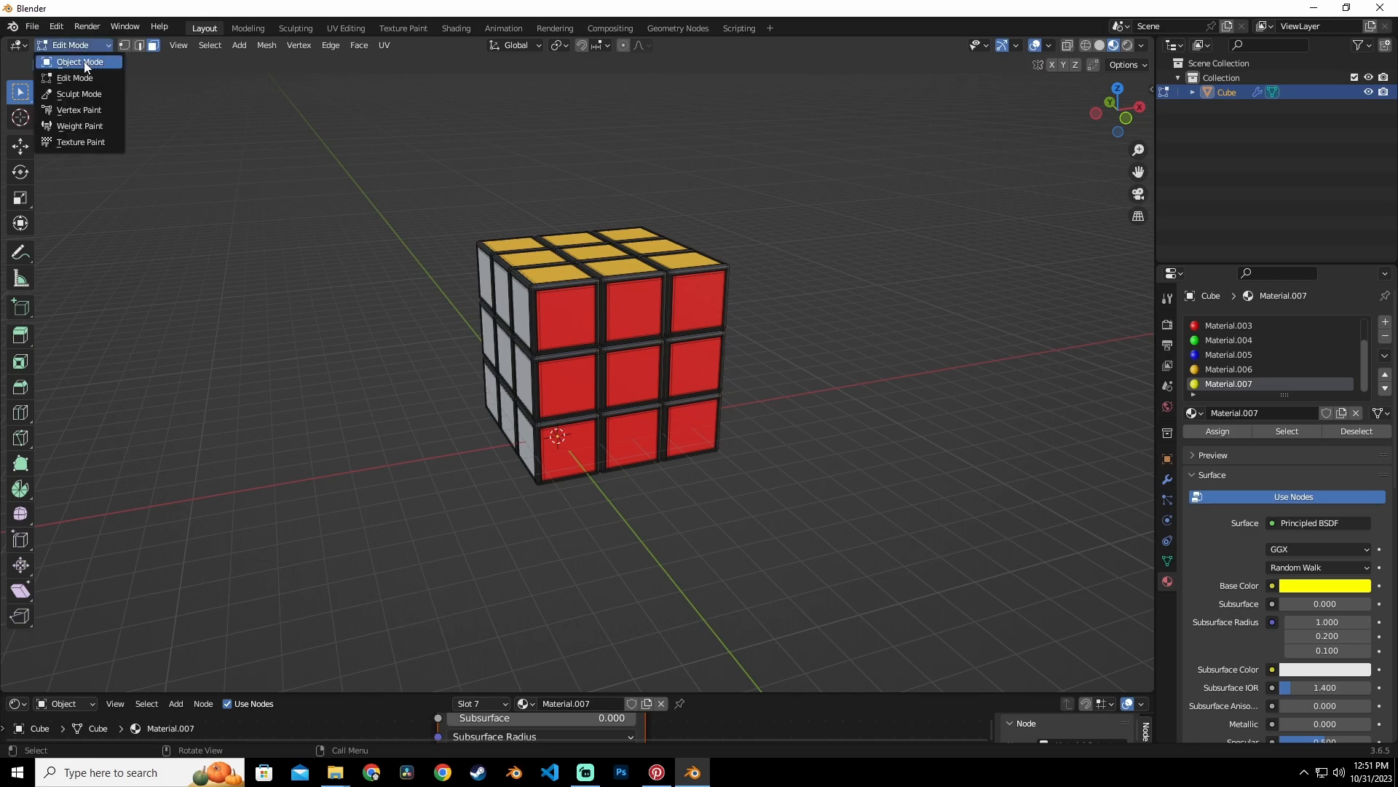
{"action": "left_click", "coordinate": [85, 61]}
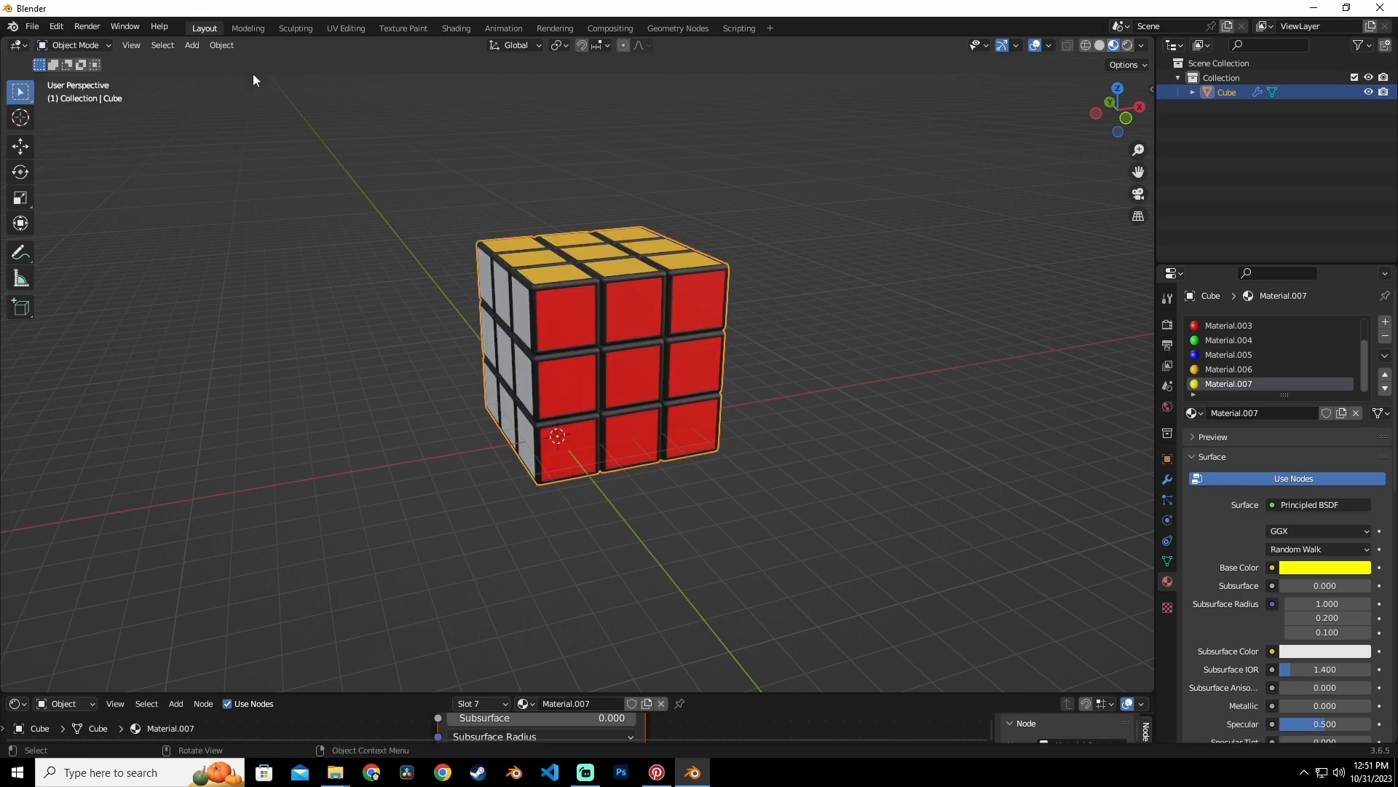
{"action": "double_click", "coordinate": [1225, 92]}
{"action": "type", "text": "Ru"}
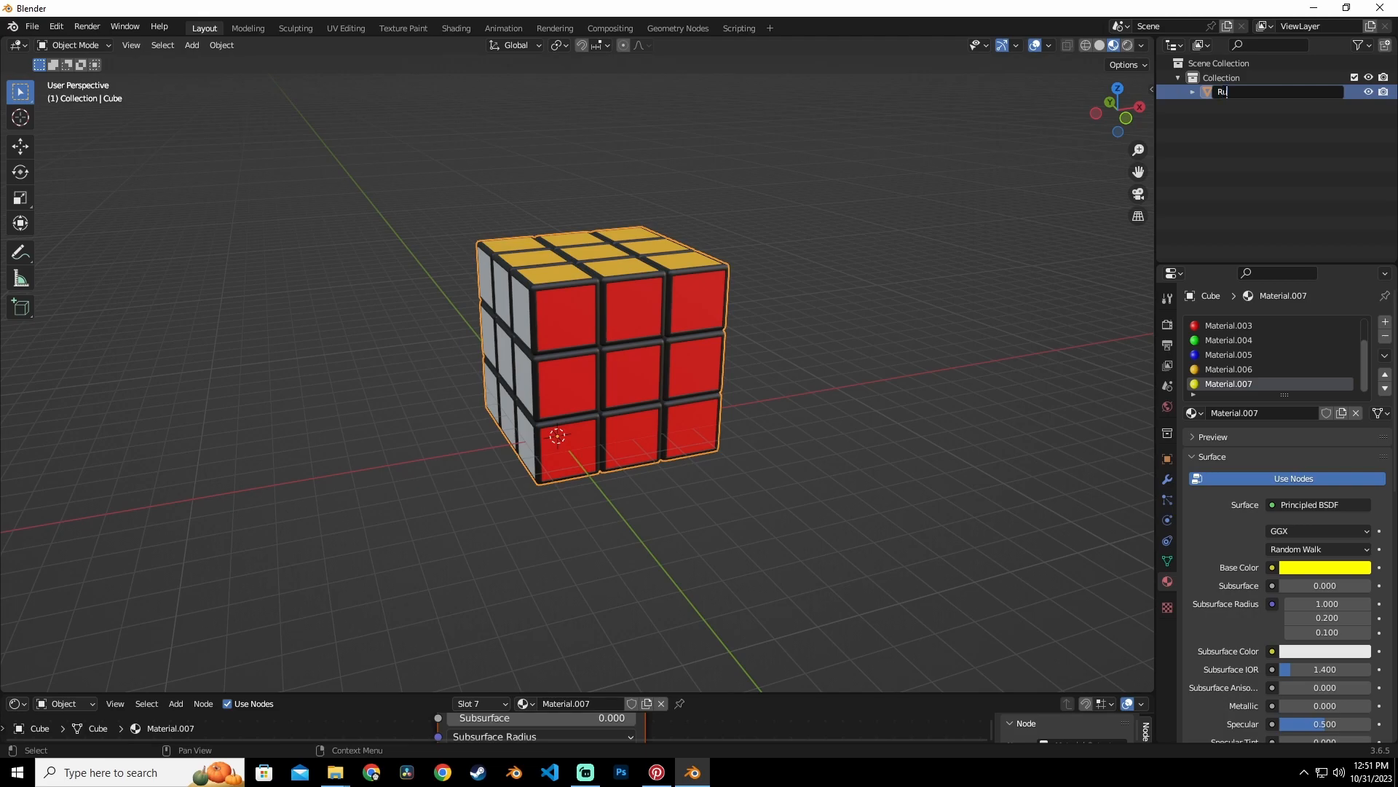
{"action": "type", "text": "bik's Cube"}
{"action": "key", "text": "Return"}
Reselect the cube and rename its first two materials, the black base and the white stickers, to Black and White.
{"action": "left_click", "coordinate": [832, 276]}
{"action": "left_click", "coordinate": [602, 354]}
{"action": "middle_click_drag", "start_coordinate": [612, 356], "coordinate": [775, 332]}
{"action": "scroll", "coordinate": [775, 331], "scroll_direction": "up", "scroll_amount": 2}
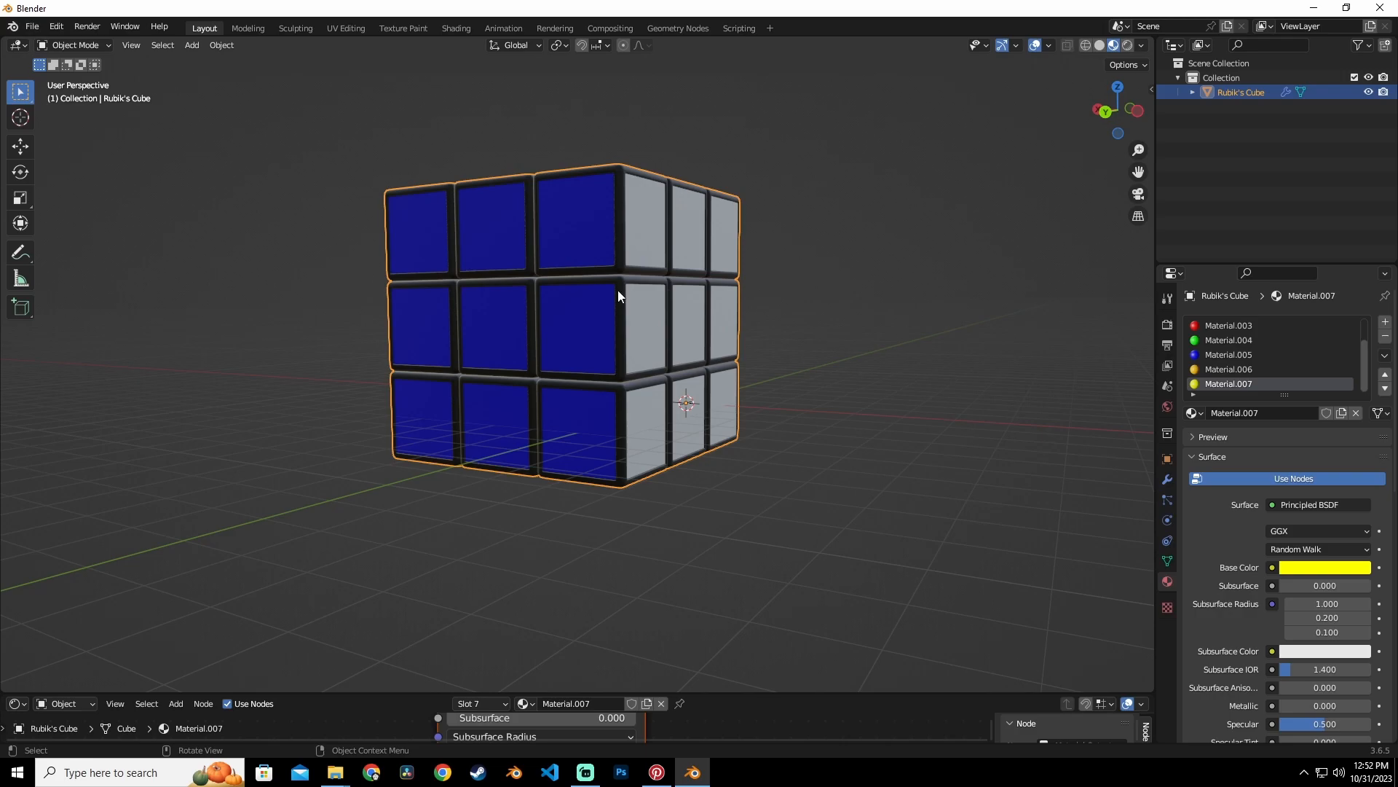
{"action": "middle_click_drag", "start_coordinate": [661, 276], "coordinate": [728, 298]}
{"action": "scroll", "coordinate": [1251, 347], "scroll_direction": "up", "scroll_amount": 2}
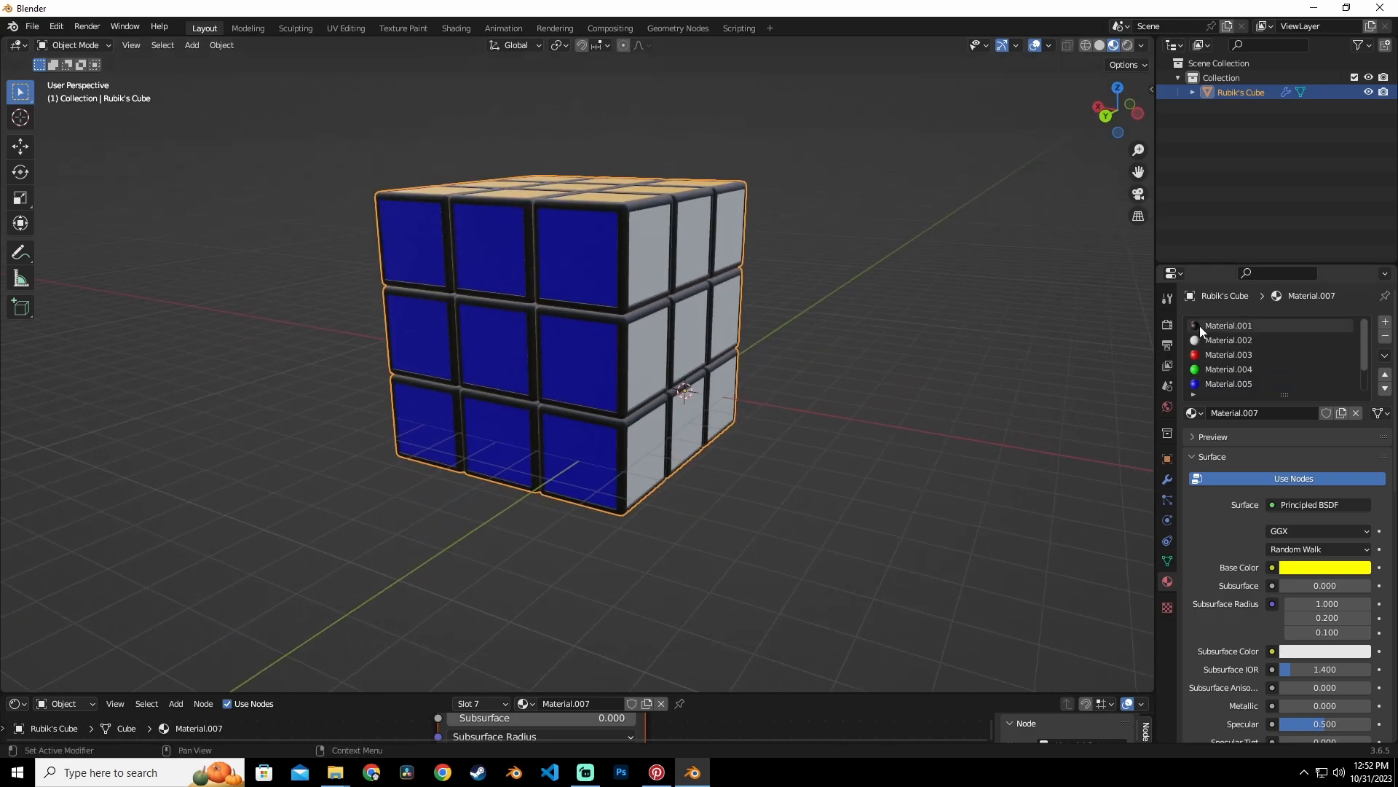
{"action": "left_click", "coordinate": [1239, 326]}
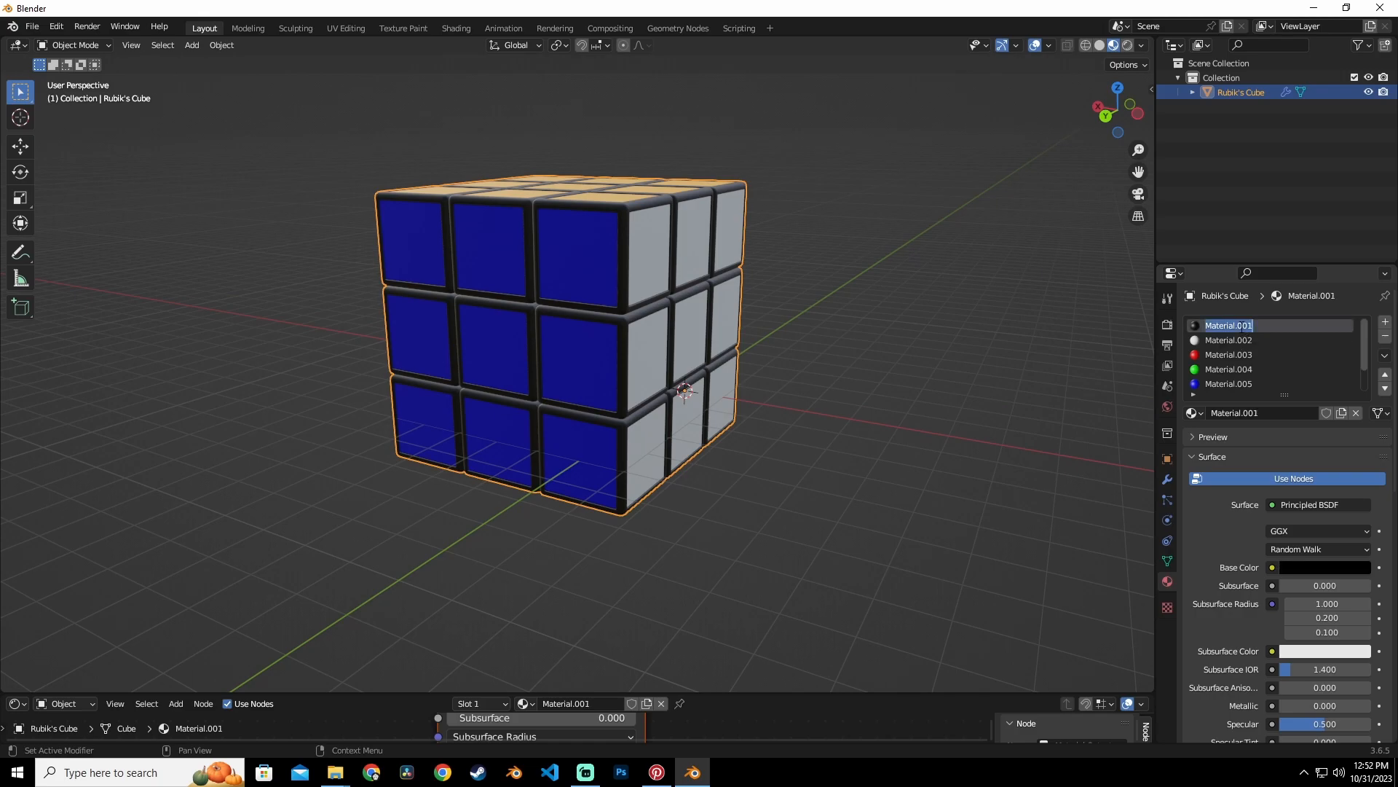
{"action": "type", "text": "Black"}
{"action": "key", "text": "Return"}
{"action": "double_click", "coordinate": [1244, 340]}
{"action": "type", "text": "White"}
{"action": "key", "text": "Return"}
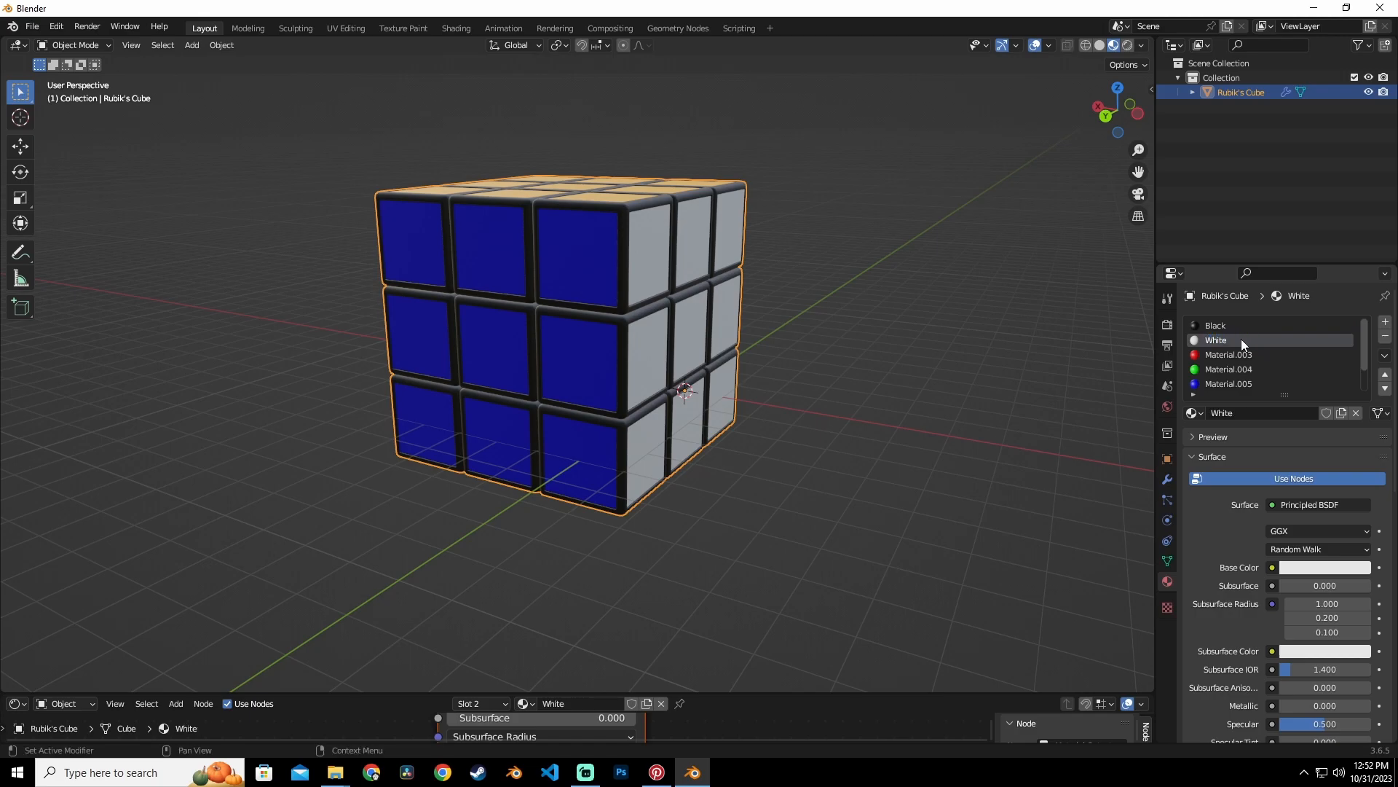
Rename Material.003, Material.004 and Material.005 to Red, Green and Blue.
{"action": "double_click", "coordinate": [1245, 353]}
{"action": "type", "text": "Red"}
{"action": "key", "text": "Return"}
{"action": "left_click", "coordinate": [1249, 368]}
{"action": "type", "text": "Green"}
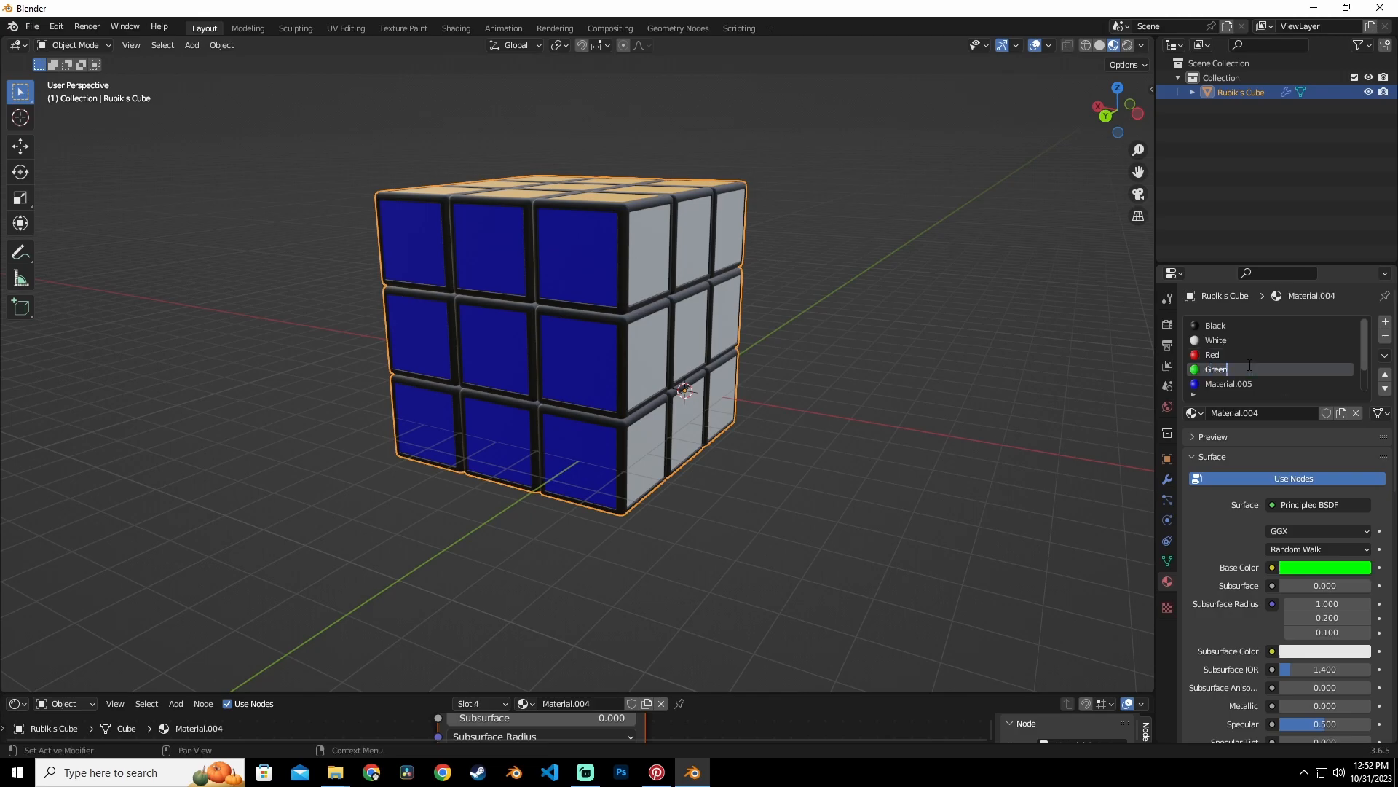
{"action": "key", "text": "Return"}
{"action": "left_click", "coordinate": [1262, 383]}
{"action": "double_click", "coordinate": [1261, 383]}
{"action": "type", "text": "Blue"}
{"action": "key", "text": "Return"}
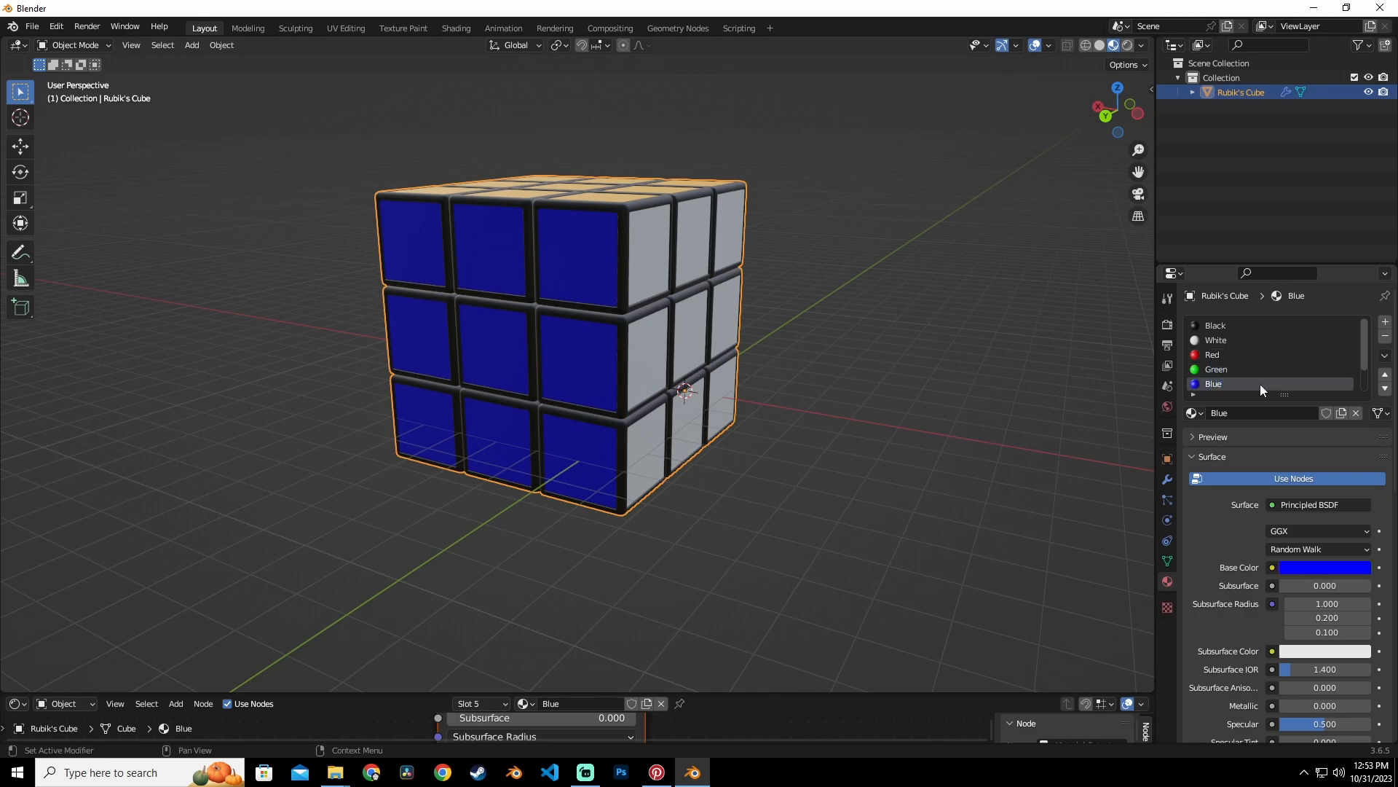
Rename Material.006 to Orange and Material.007 to Yellow, then deselect the cube.
{"action": "scroll", "coordinate": [1260, 383], "scroll_direction": "down", "scroll_amount": 2}
{"action": "double_click", "coordinate": [1239, 370]}
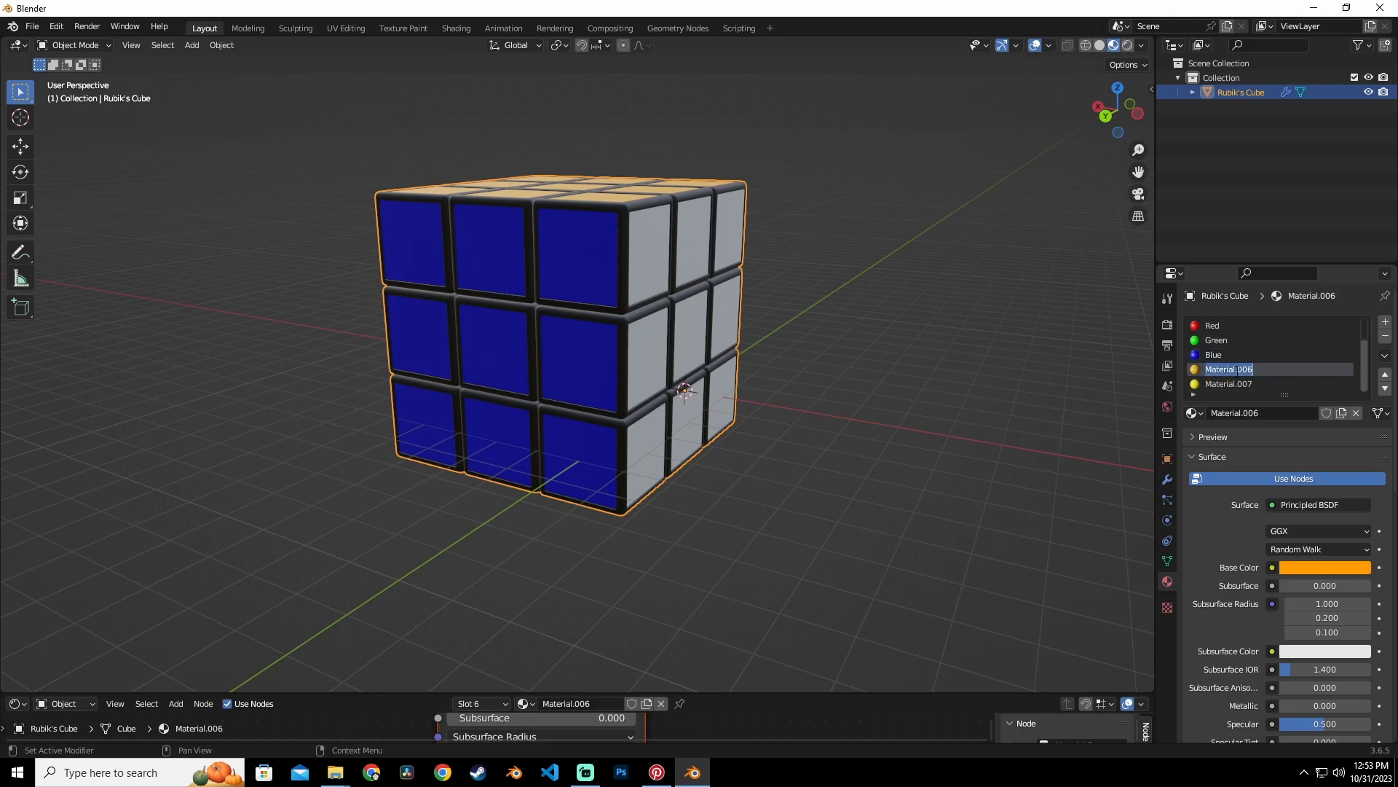
{"action": "type", "text": "Orange"}
{"action": "key", "text": "Return"}
{"action": "double_click", "coordinate": [1230, 384]}
{"action": "type", "text": "Yellow"}
{"action": "key", "text": "Return"}
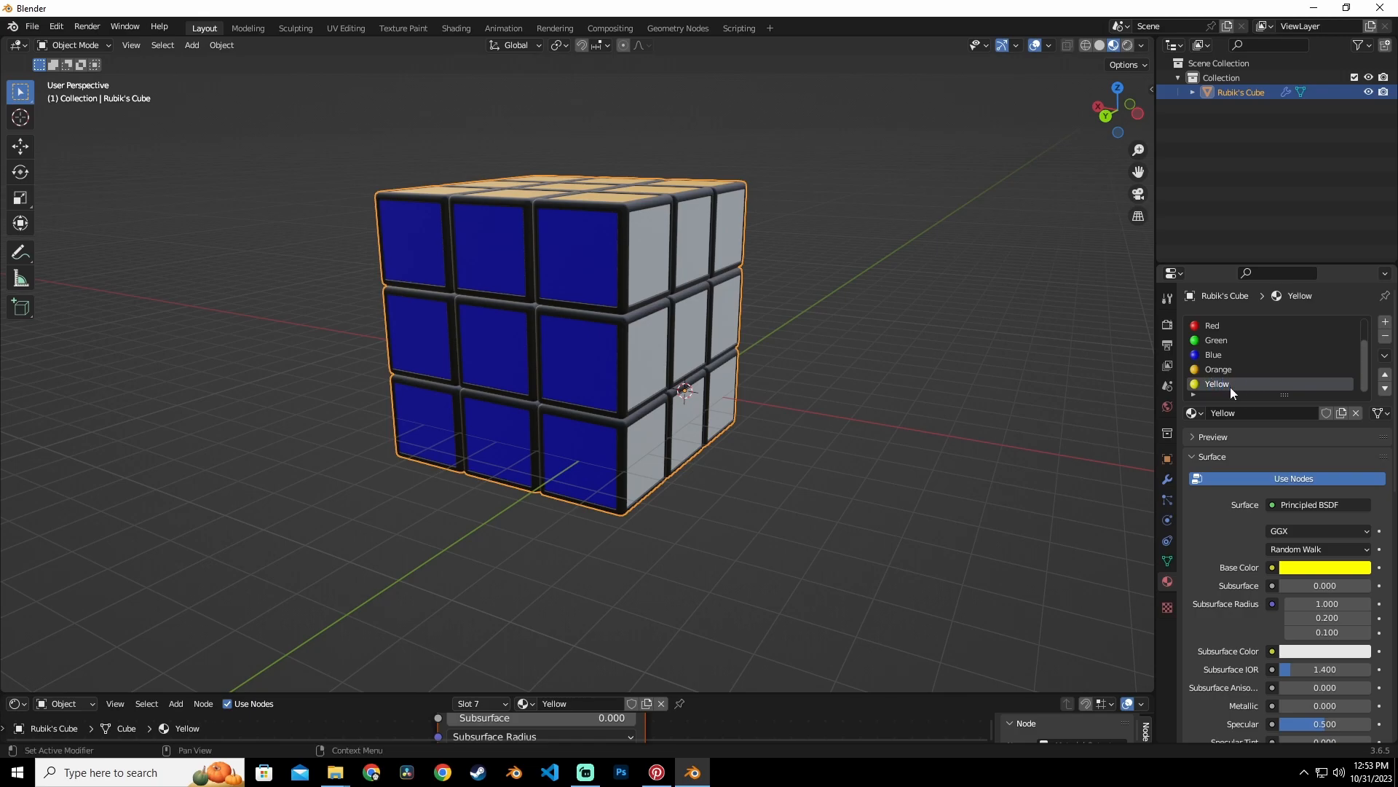
{"action": "left_click", "coordinate": [885, 359]}
{"action": "middle_click_drag", "start_coordinate": [886, 360], "coordinate": [789, 312]}
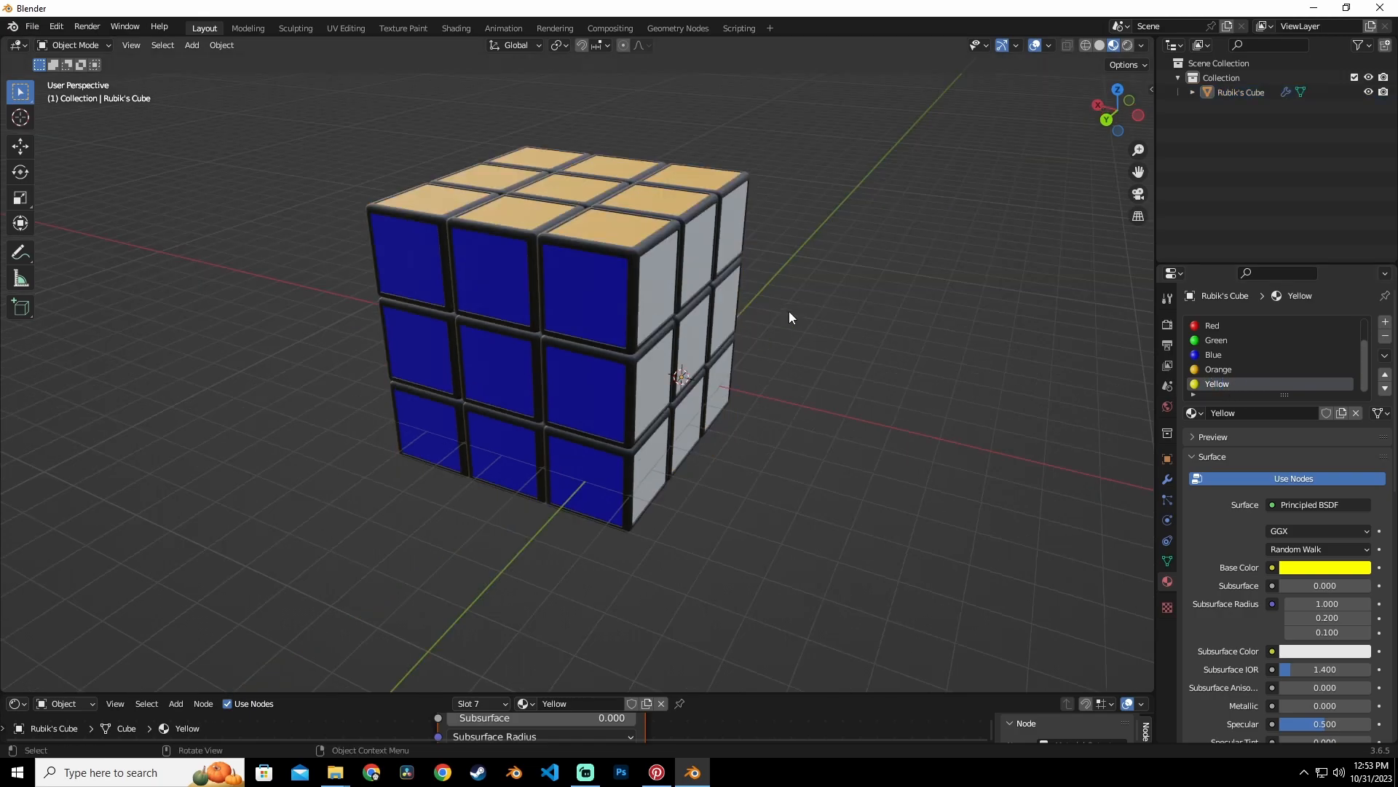